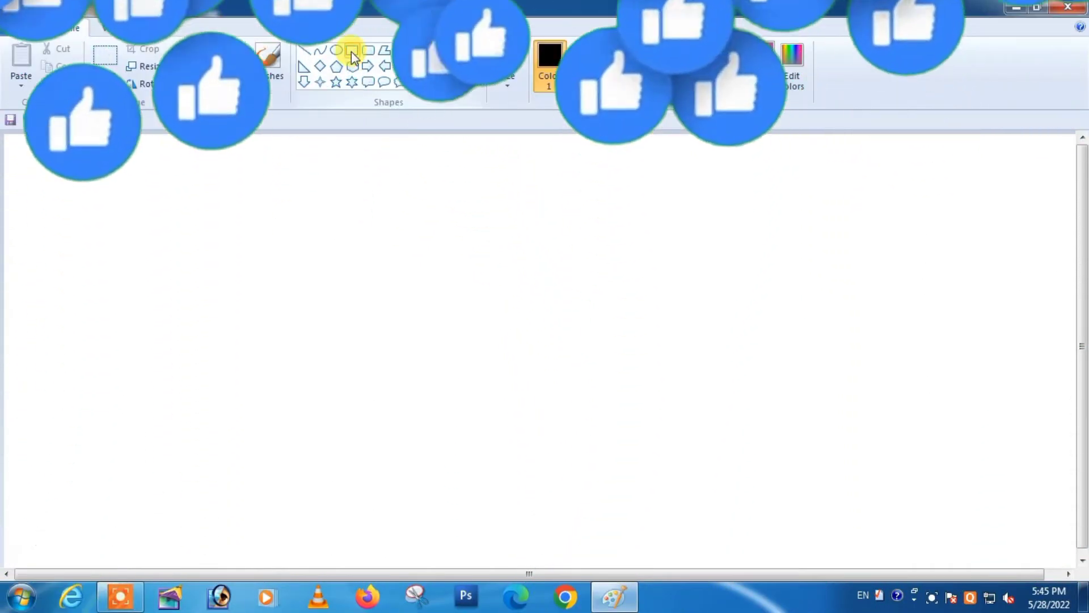
click(352, 53)
click(510, 85)
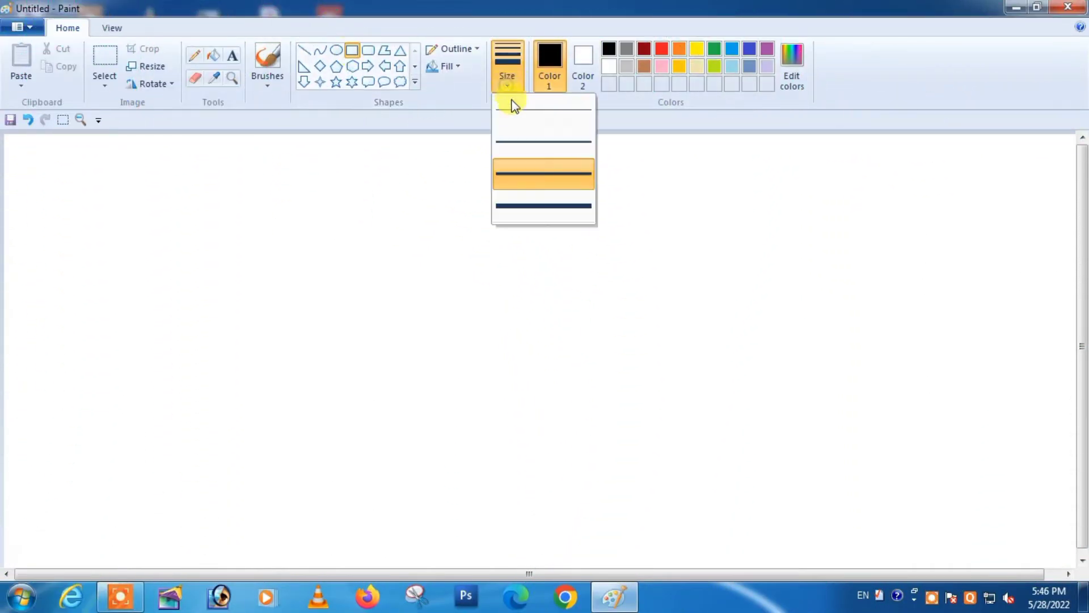
click(546, 144)
drag(638, 209, 657, 264)
key(Delete)
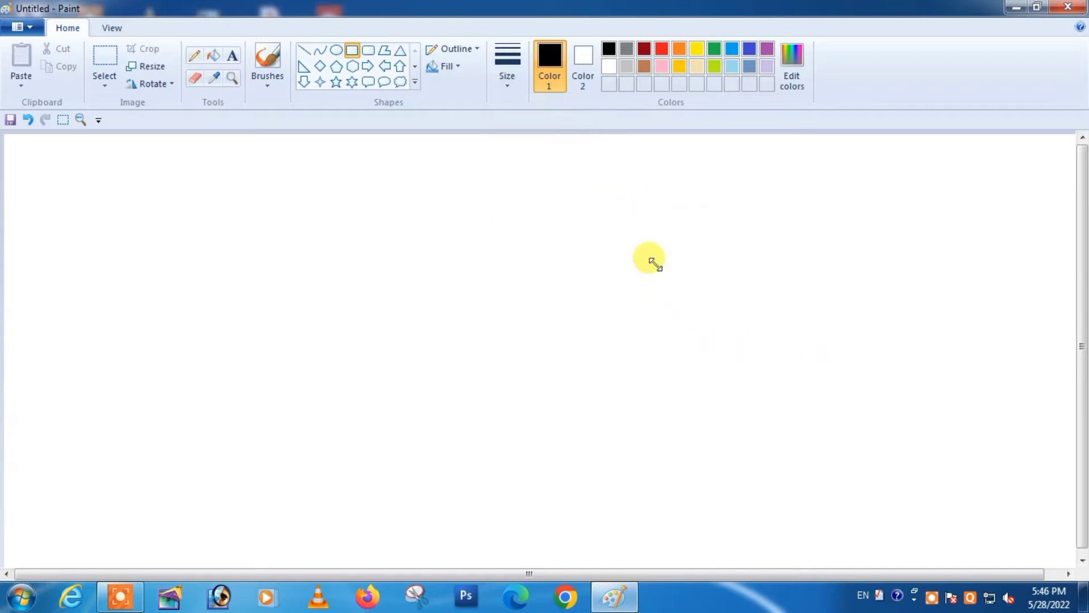
Draw the house body as a black rectangle with the thickest outline, move it to the canvas's lower right and enlarge it upward and leftward.
click(505, 84)
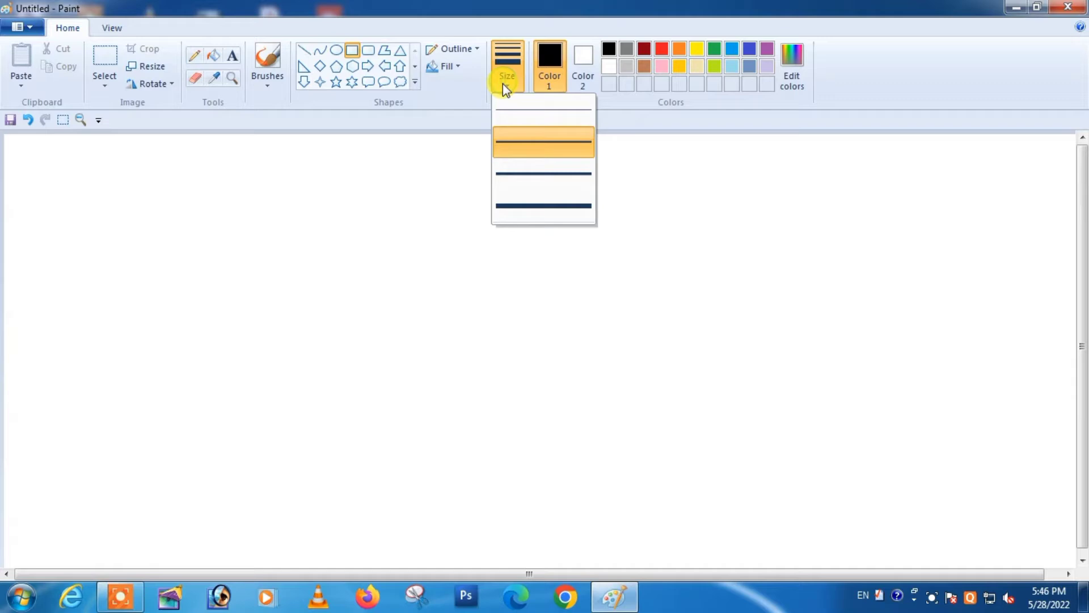
click(537, 210)
drag(538, 205, 804, 414)
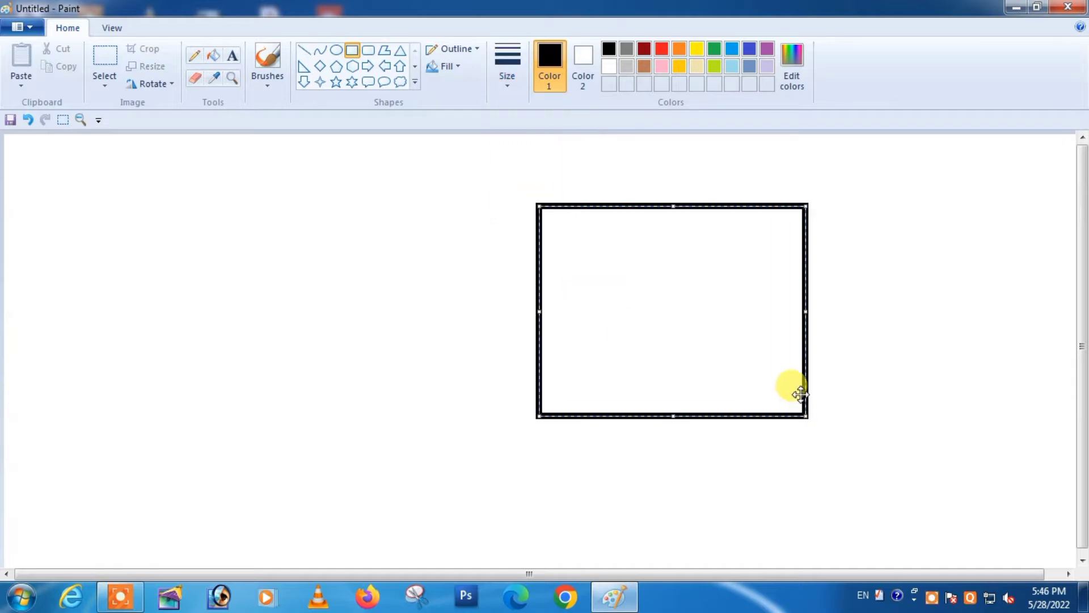
drag(690, 315, 932, 464)
drag(914, 348, 916, 277)
drag(780, 418, 731, 410)
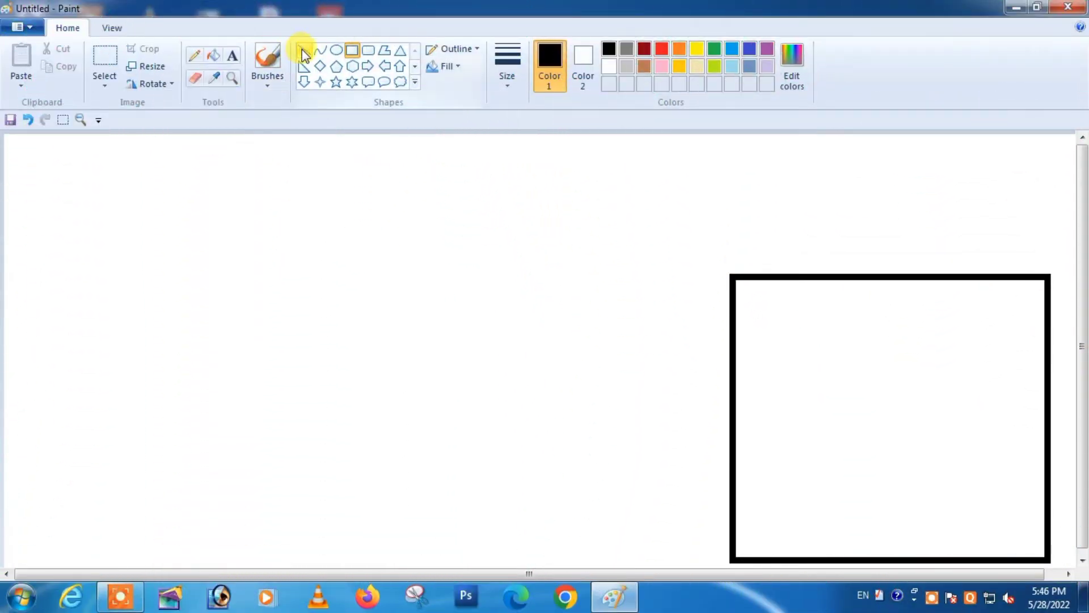
Draw a thick black triangle for the roof and resize it to the width of the house body.
click(400, 52)
drag(533, 176, 912, 443)
drag(737, 347, 550, 344)
drag(567, 182, 569, 261)
drag(756, 356, 695, 358)
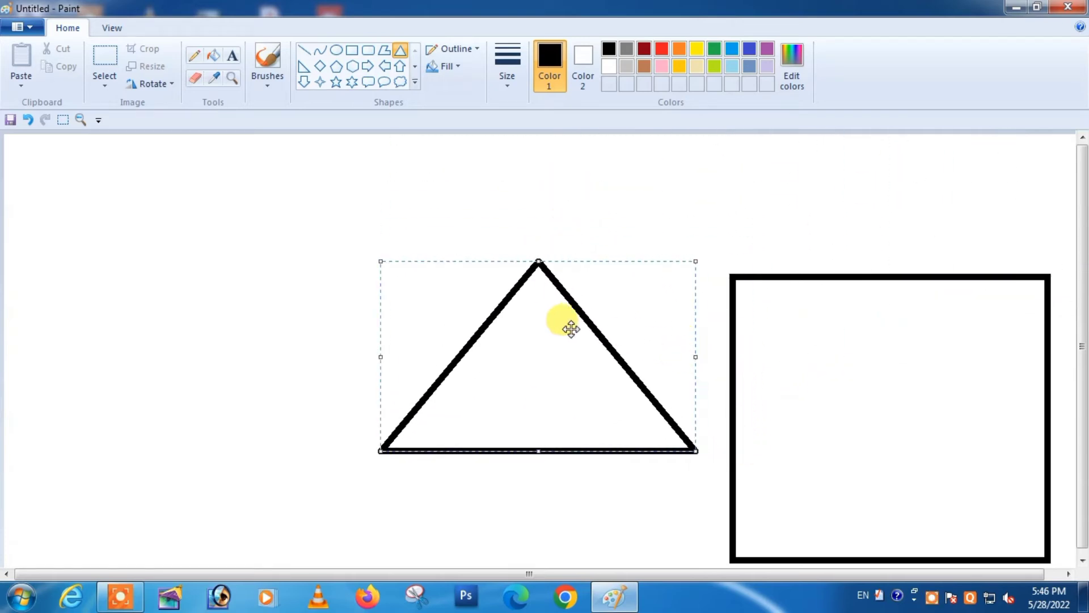
Reduce the triangle's height and place it on the upper edge of the house body so its peak fits within the canvas.
drag(532, 352, 885, 175)
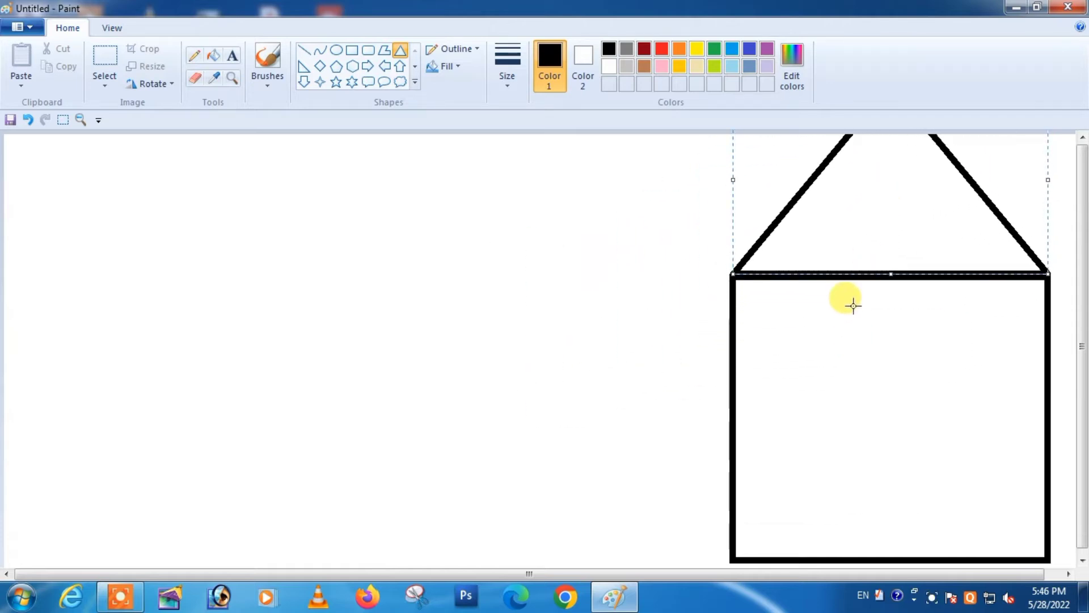
drag(878, 220, 615, 285)
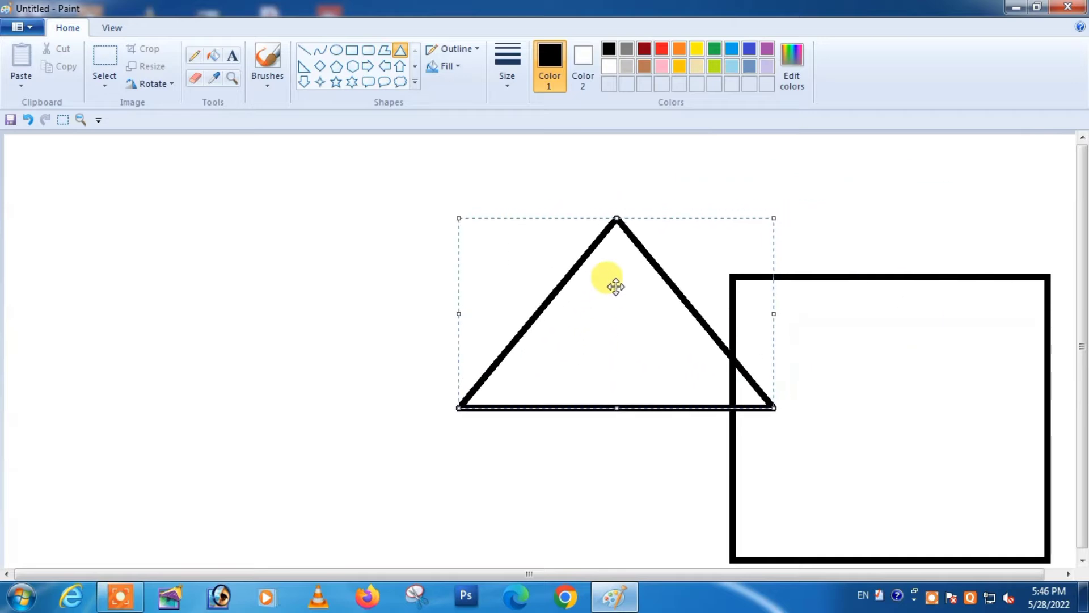
drag(611, 213, 614, 267)
drag(623, 323, 888, 192)
click(692, 233)
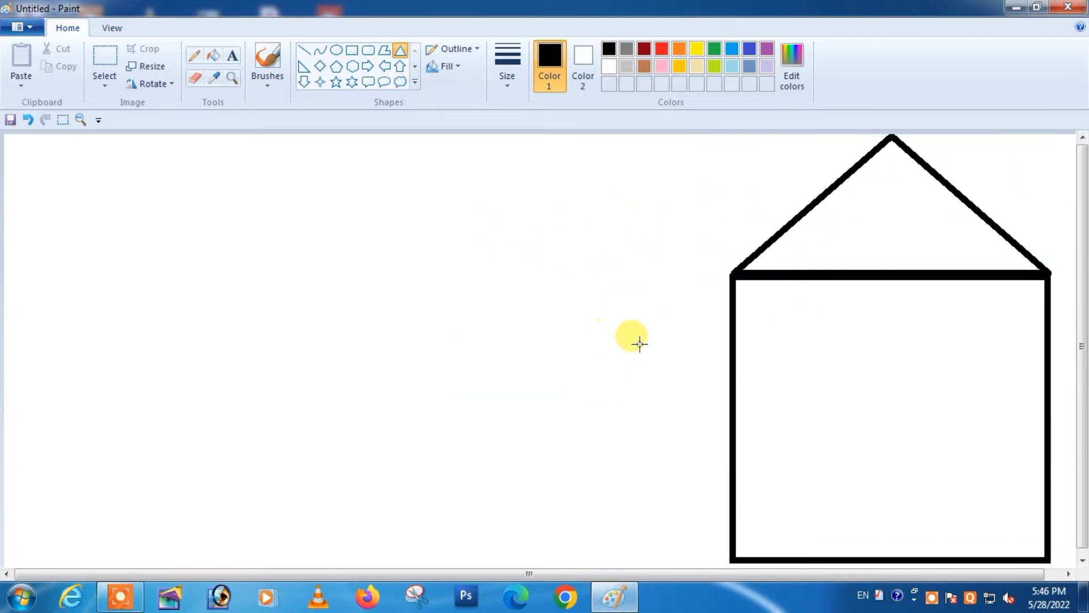
Draw a small rectangular window against the inside of the house's left wall, using the second-thinnest outline.
click(350, 52)
click(502, 82)
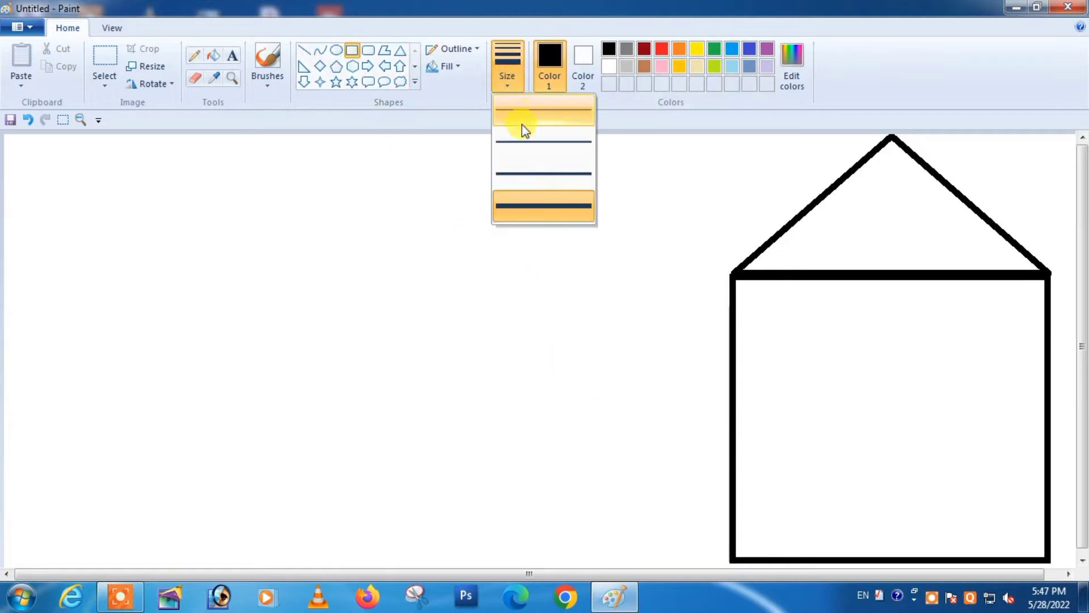
click(523, 141)
drag(735, 379, 778, 434)
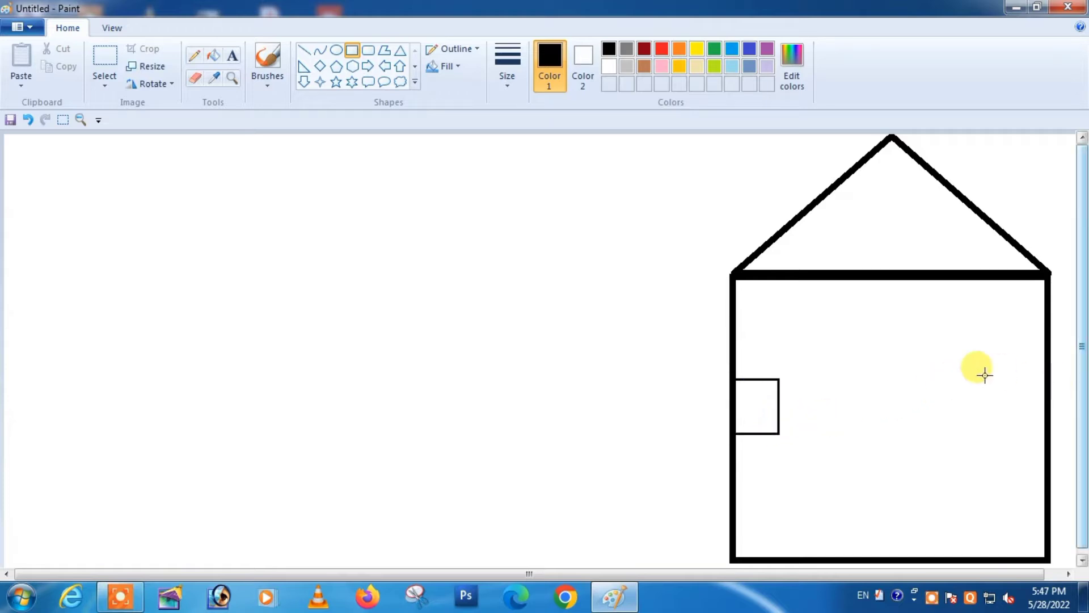
Draw a second window against the inside of the right wall and adjust it to about the first window's size.
mouse_move(1044, 353)
mouse_down()
mouse_move(1004, 430)
mouse_move(1005, 414)
mouse_up()
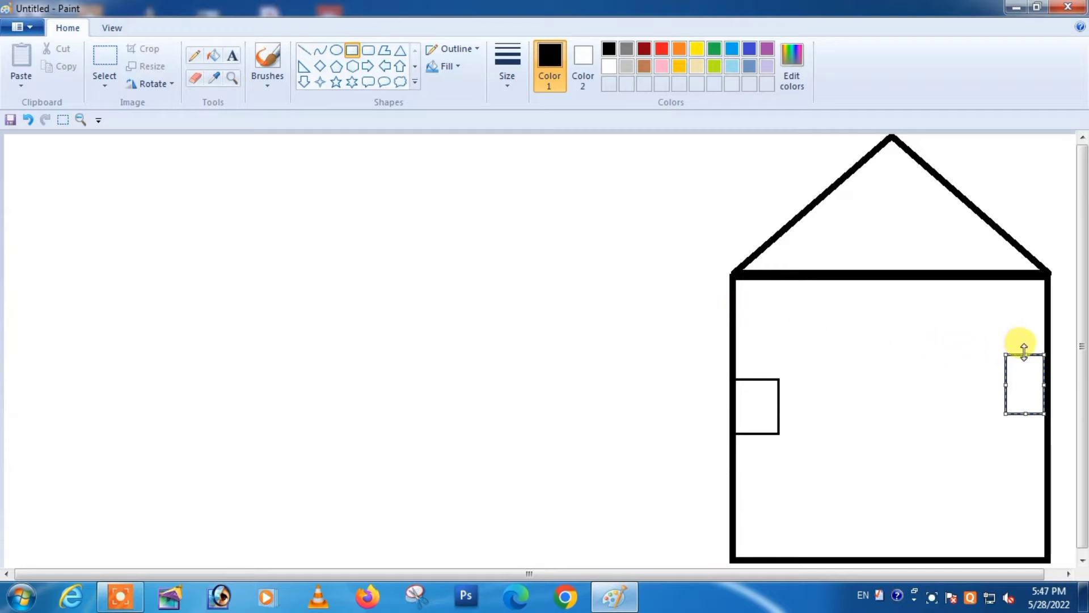
drag(1024, 352, 998, 389)
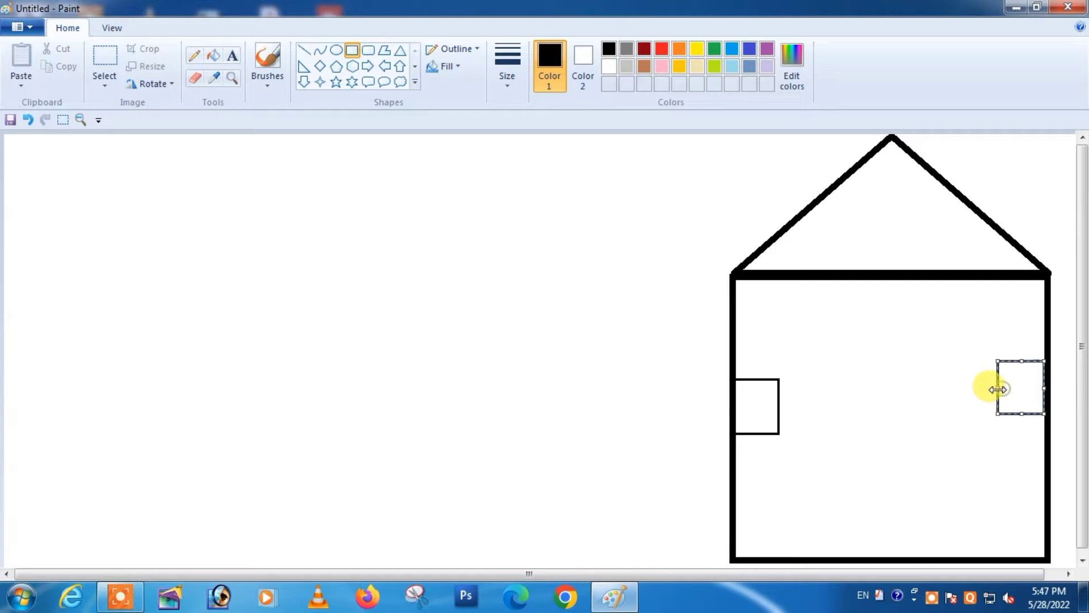
click(247, 312)
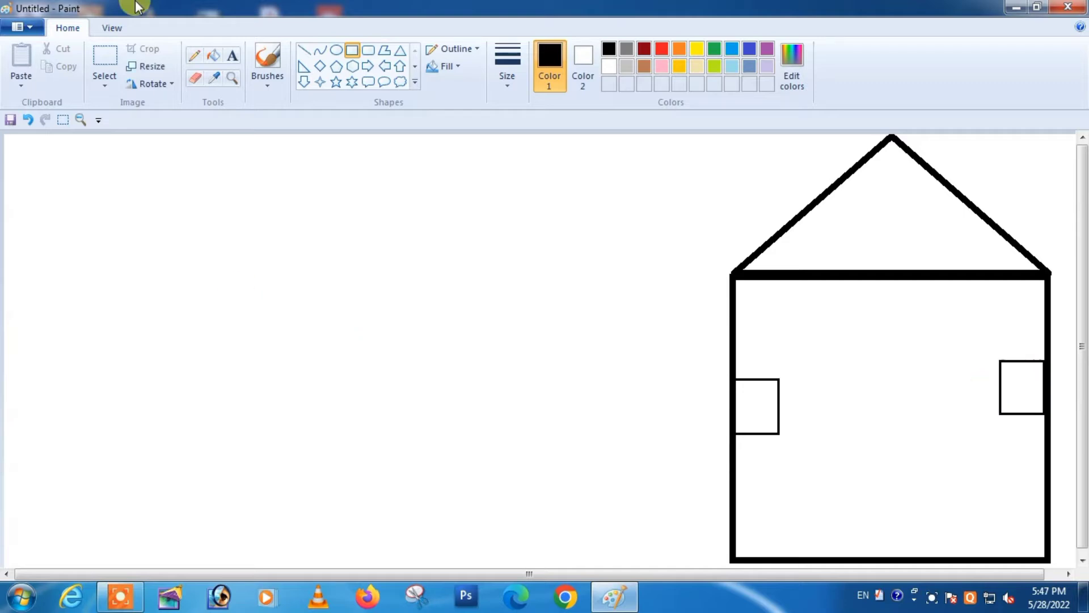
Divide each window into four panes with one vertical and one horizontal straight line.
click(304, 52)
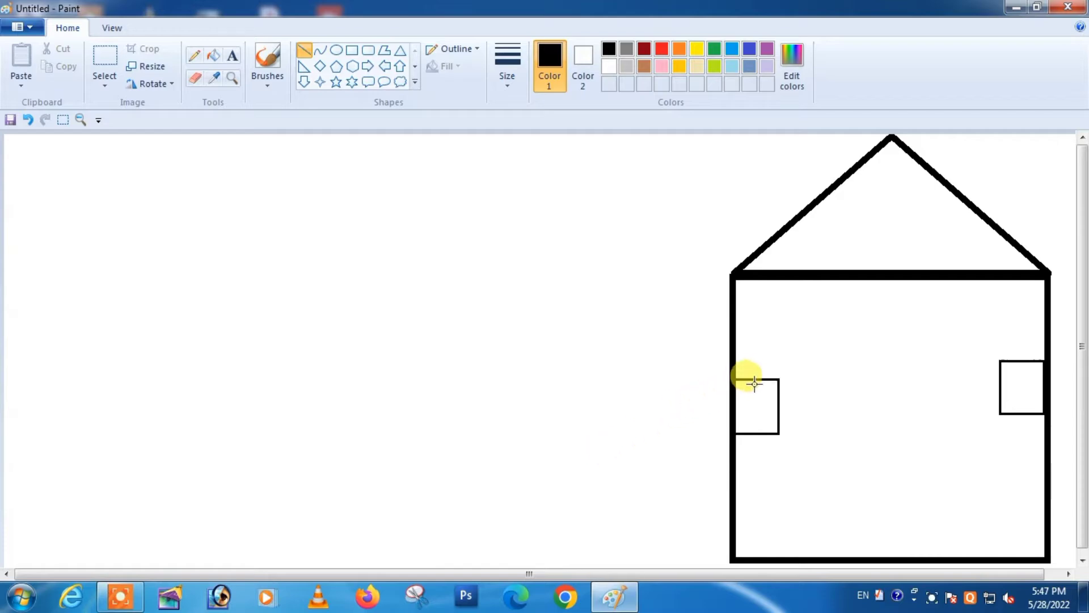
drag(756, 379, 756, 433)
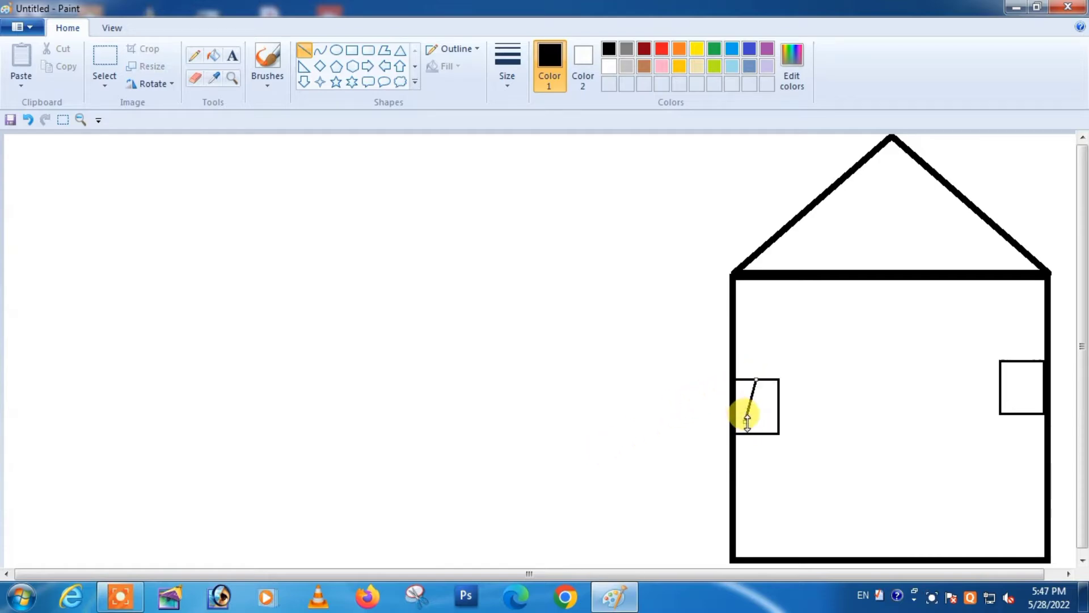
drag(746, 417, 758, 444)
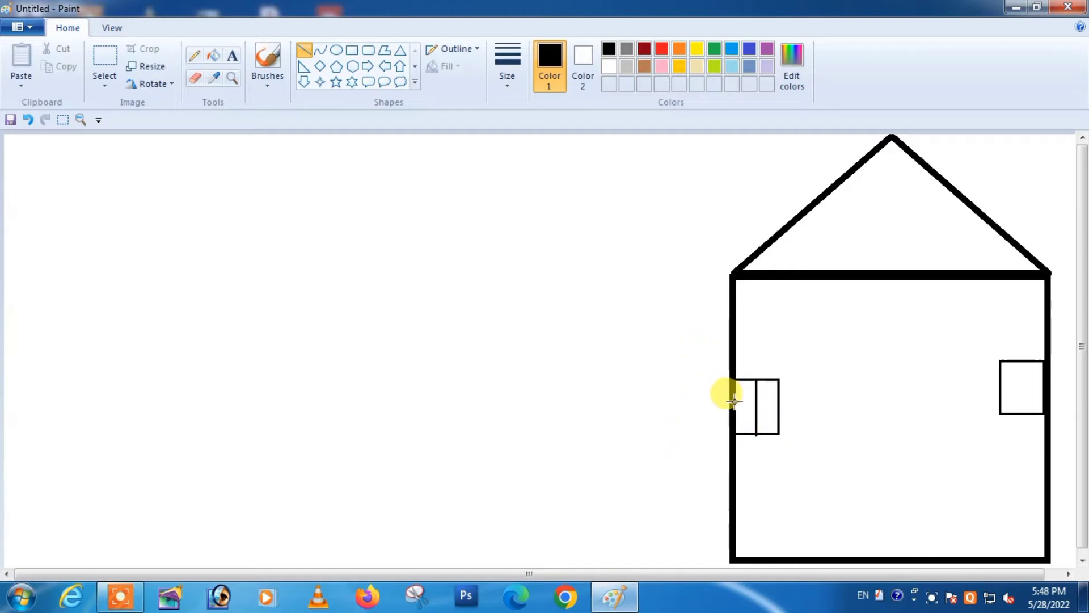
drag(734, 401, 777, 402)
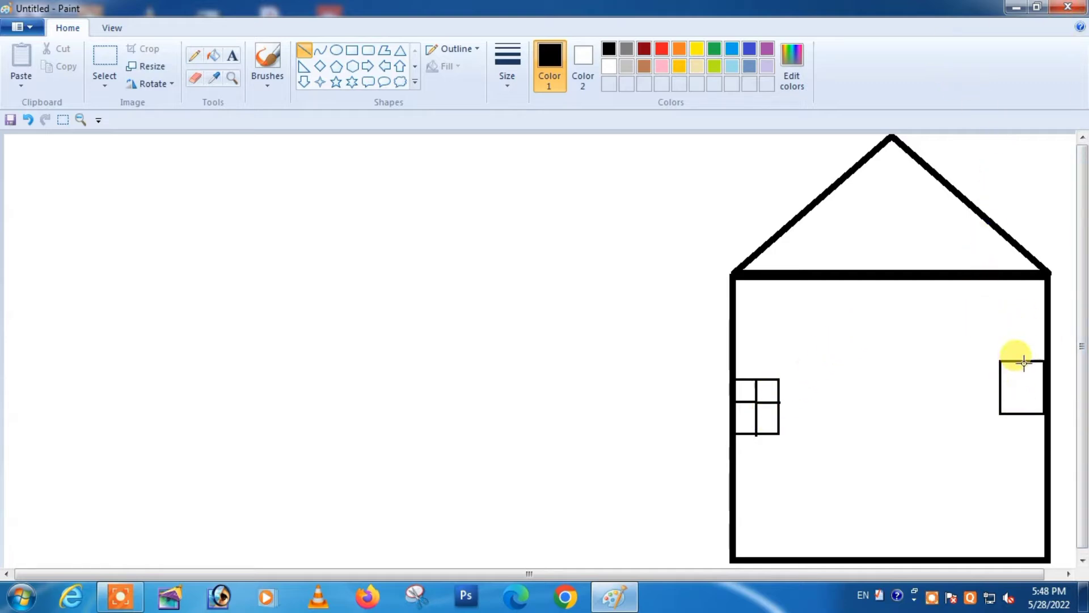
drag(1024, 362, 1025, 410)
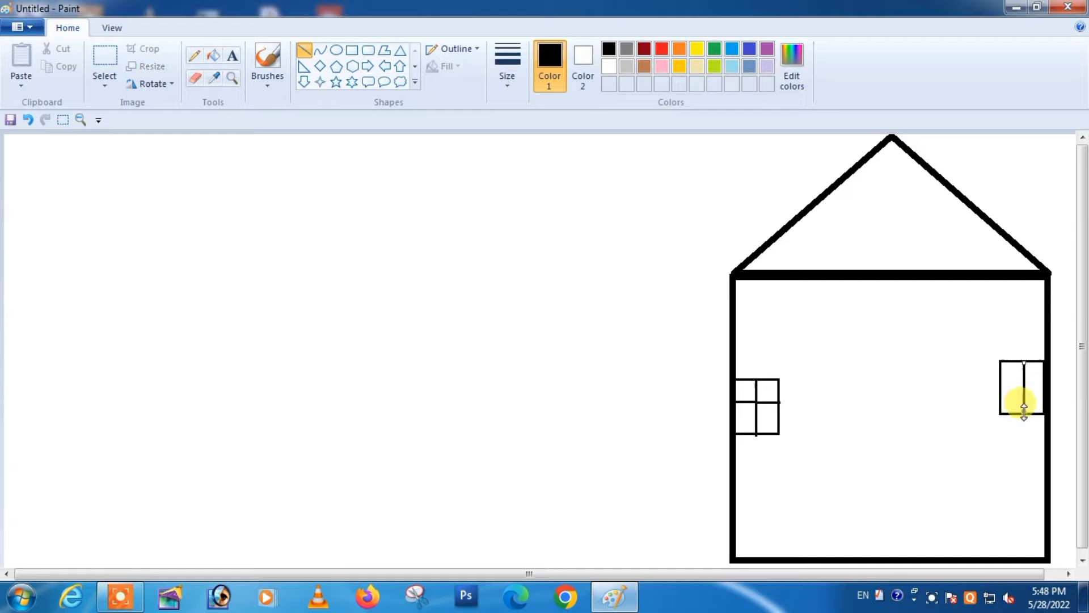
drag(997, 384, 1042, 385)
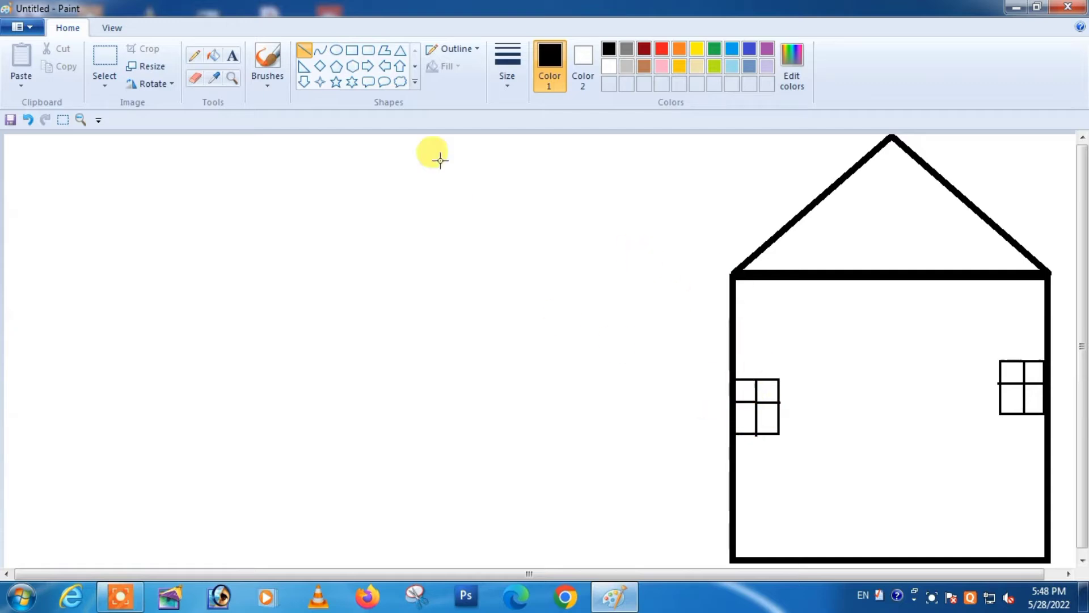
key(ctrl+a)
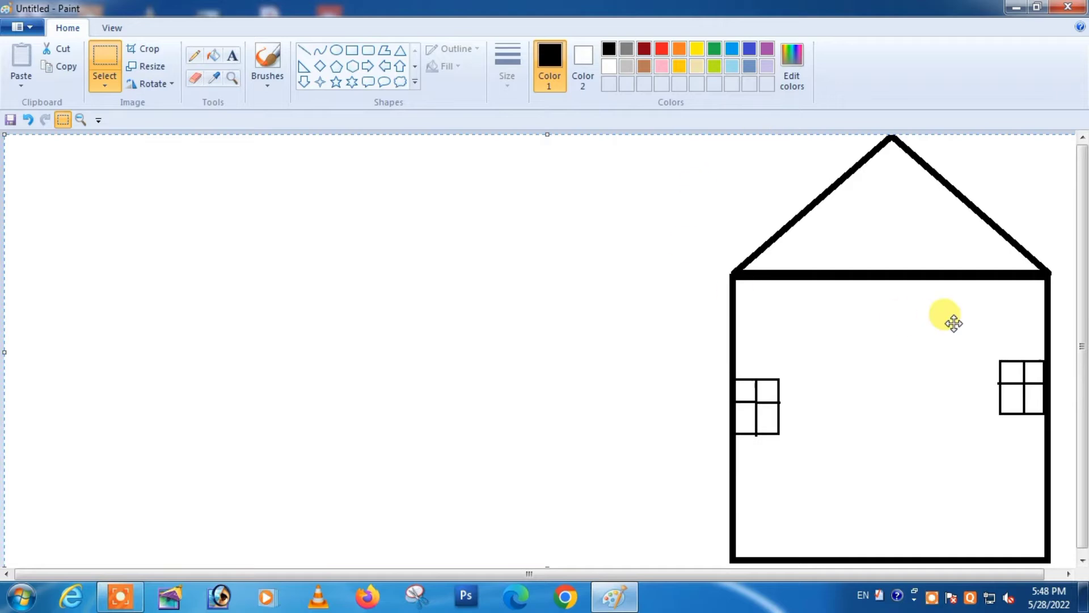
key(Delete)
key(ctrl+z)
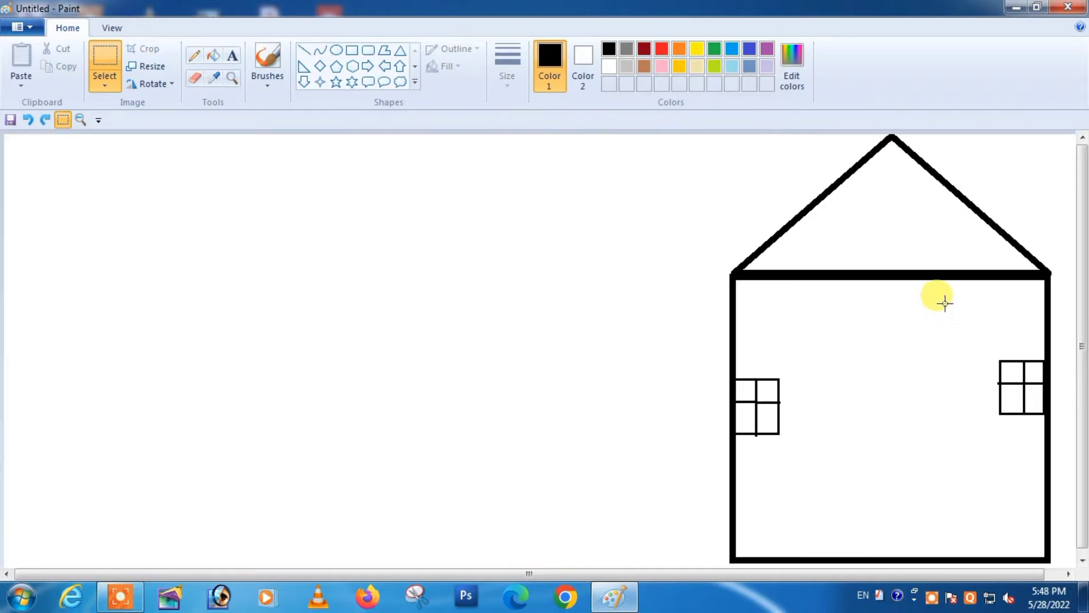
Erase the line end protruding below the left window with a larger eraser.
click(196, 78)
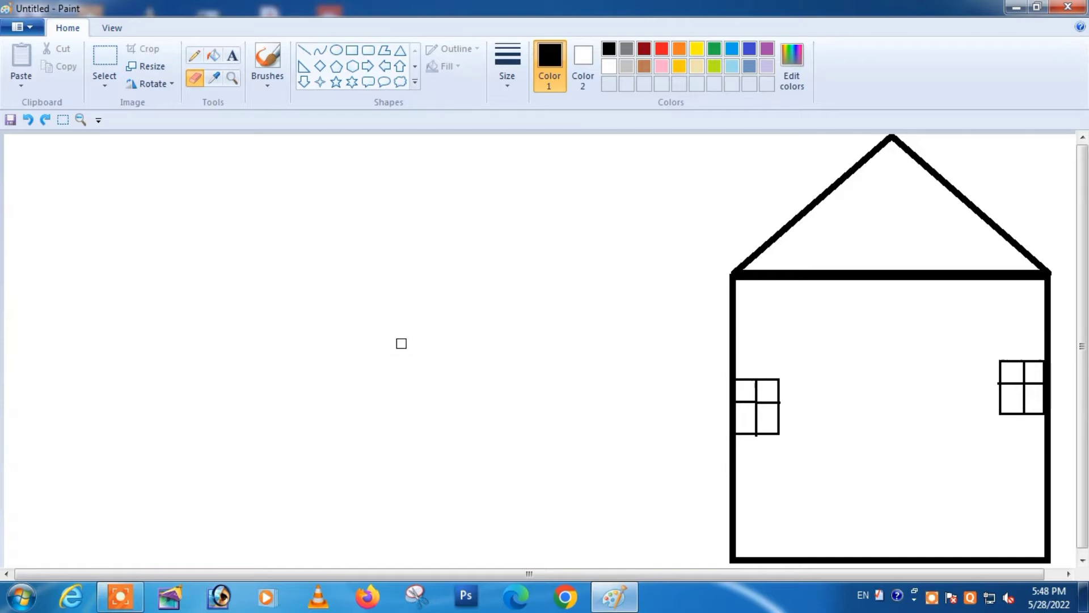
key(ctrl+minus)
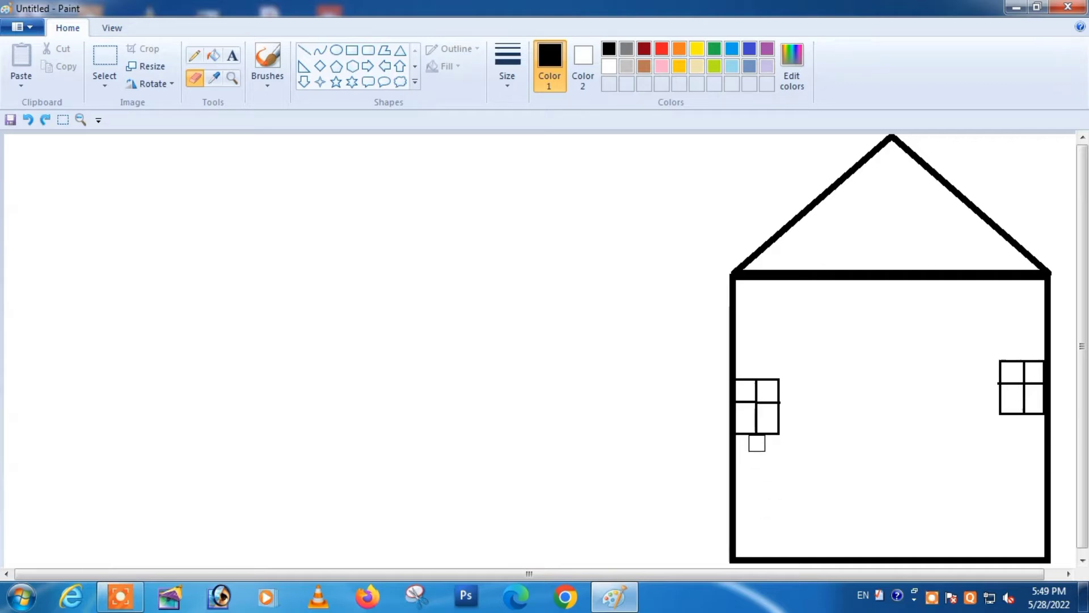
drag(757, 443, 757, 459)
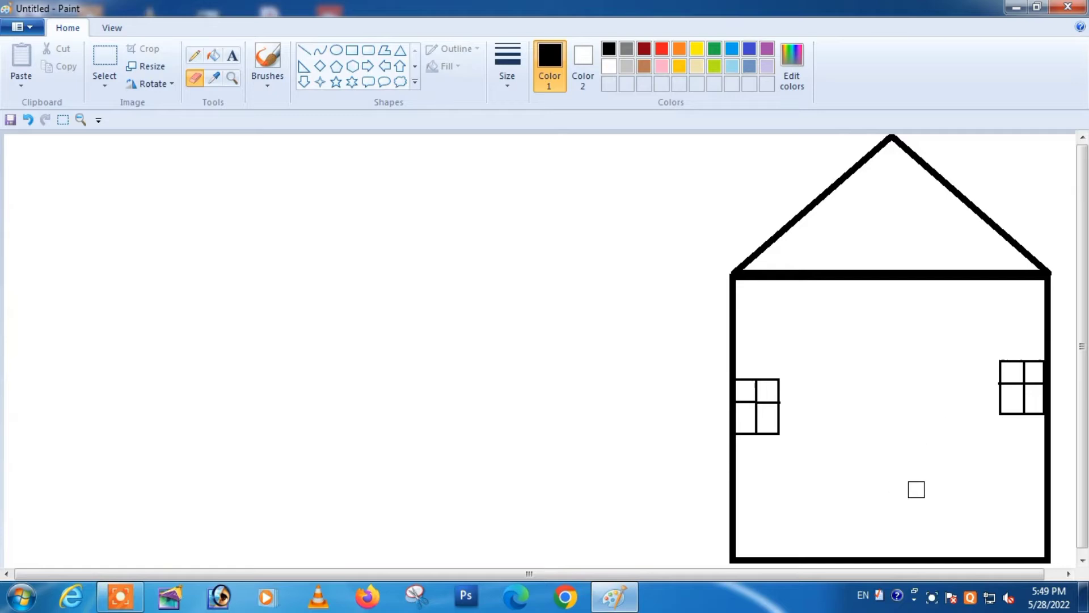
Draw an upright rectangular door in the middle of the house's base, reaching down to the bottom wall line.
click(355, 52)
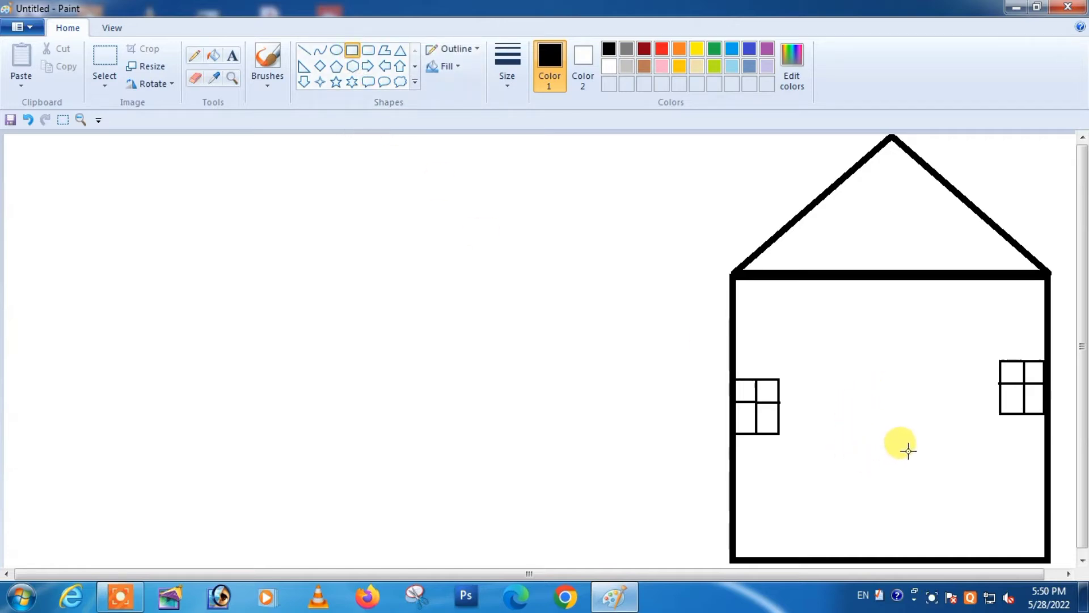
drag(925, 452, 858, 557)
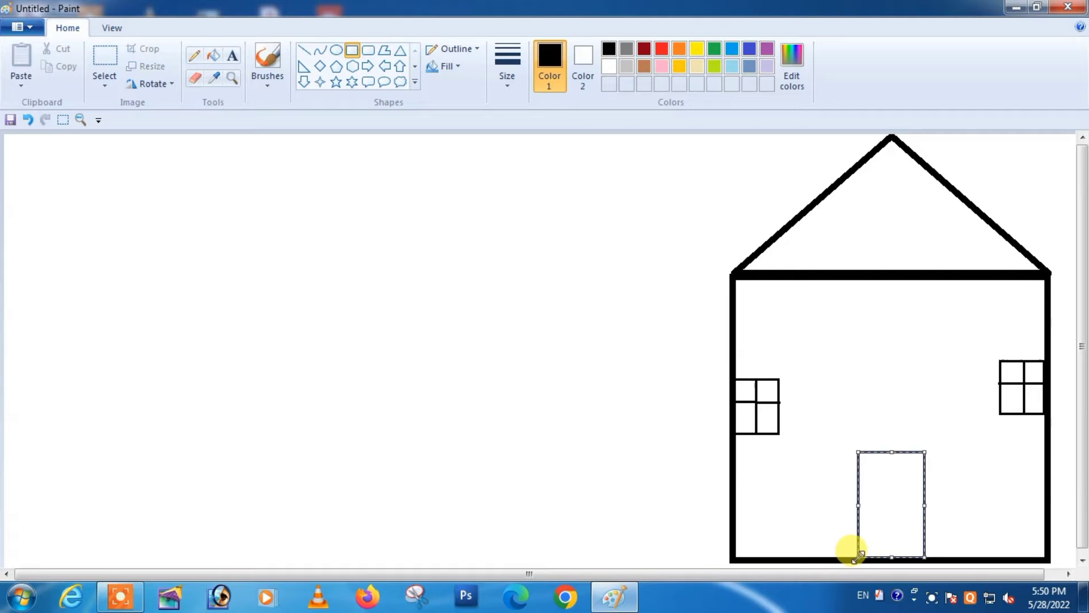
click(815, 534)
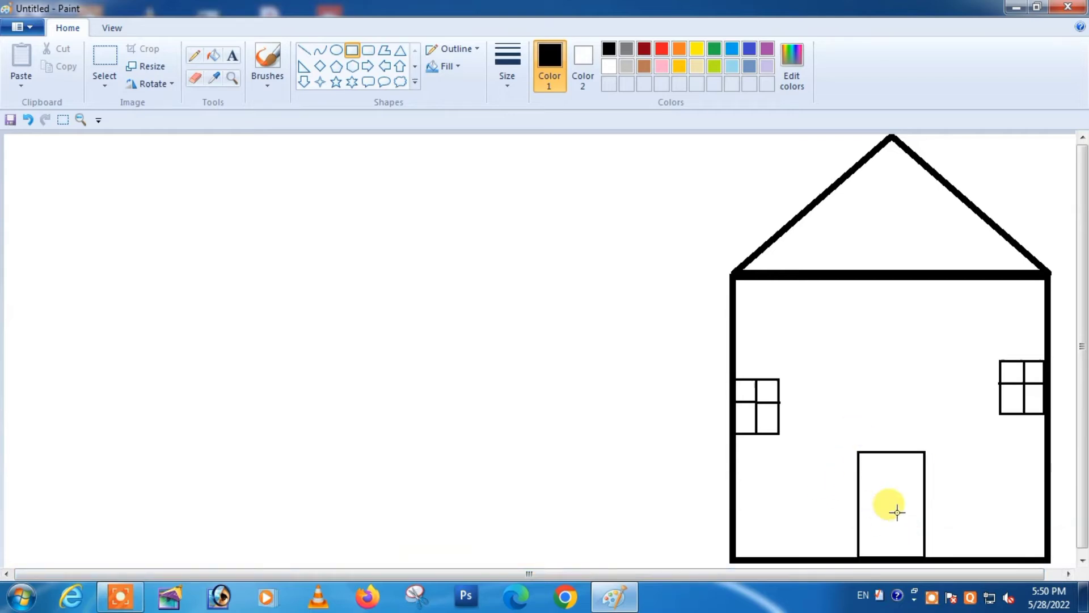
Draw the open right door leaf with straight lines: two slanted edges from the door's right corners joined by a vertical edge.
click(302, 53)
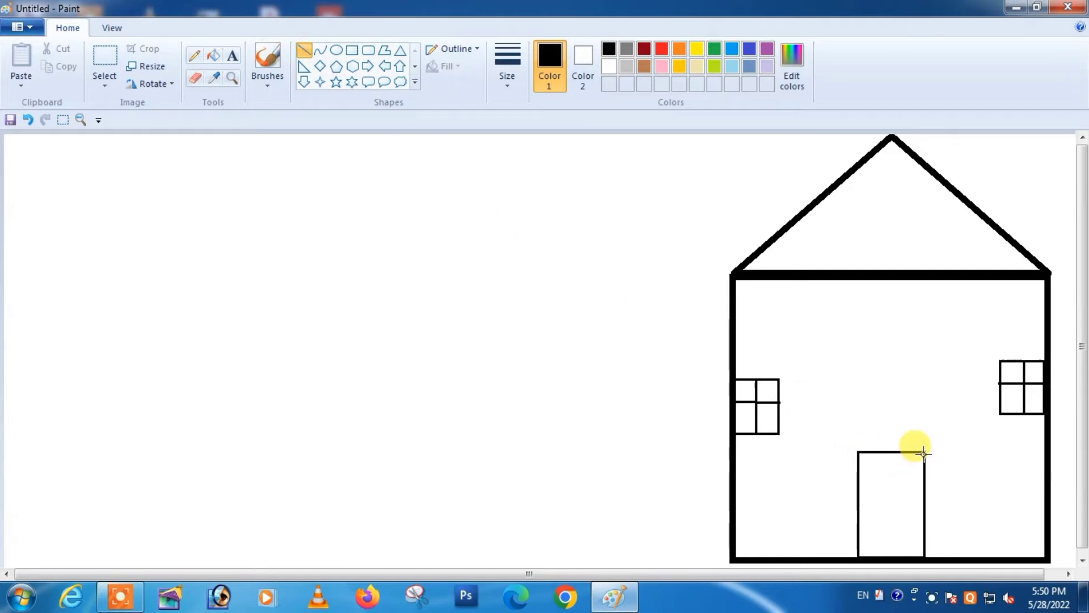
drag(923, 452, 908, 468)
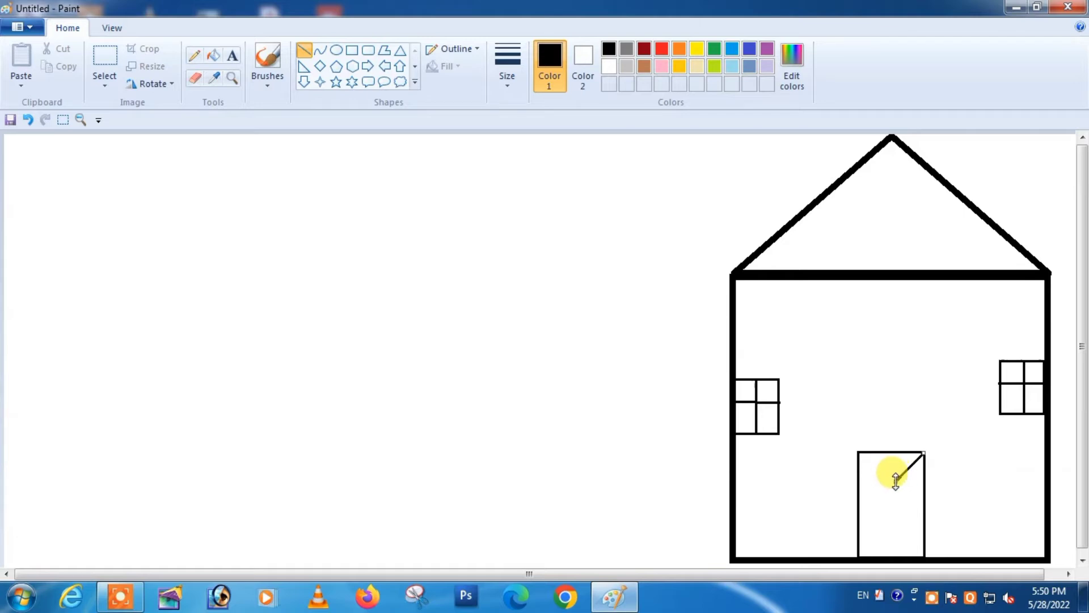
drag(895, 481, 897, 528)
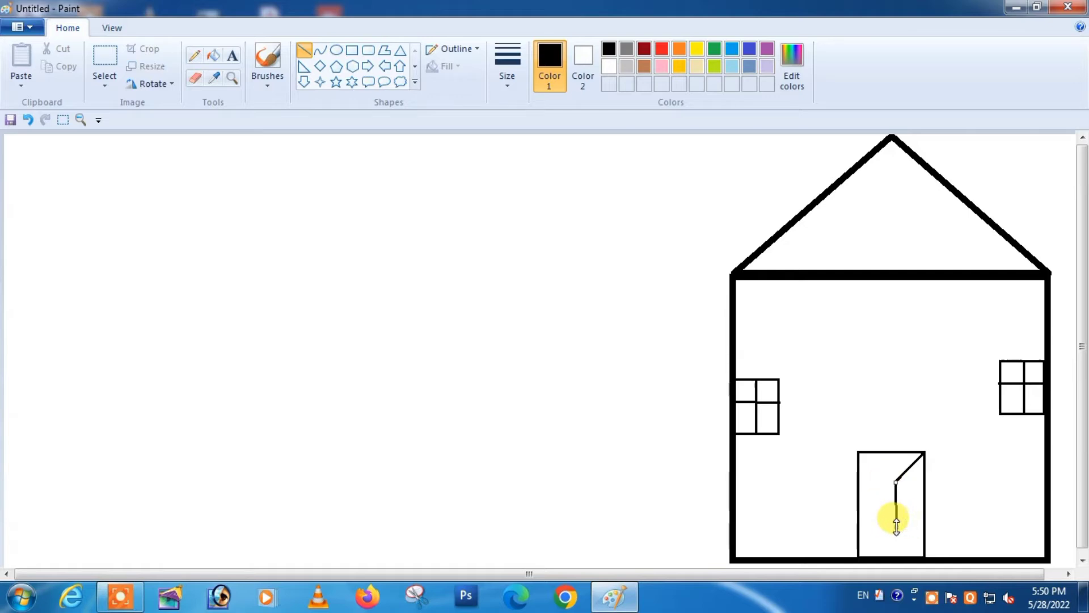
drag(887, 523, 895, 530)
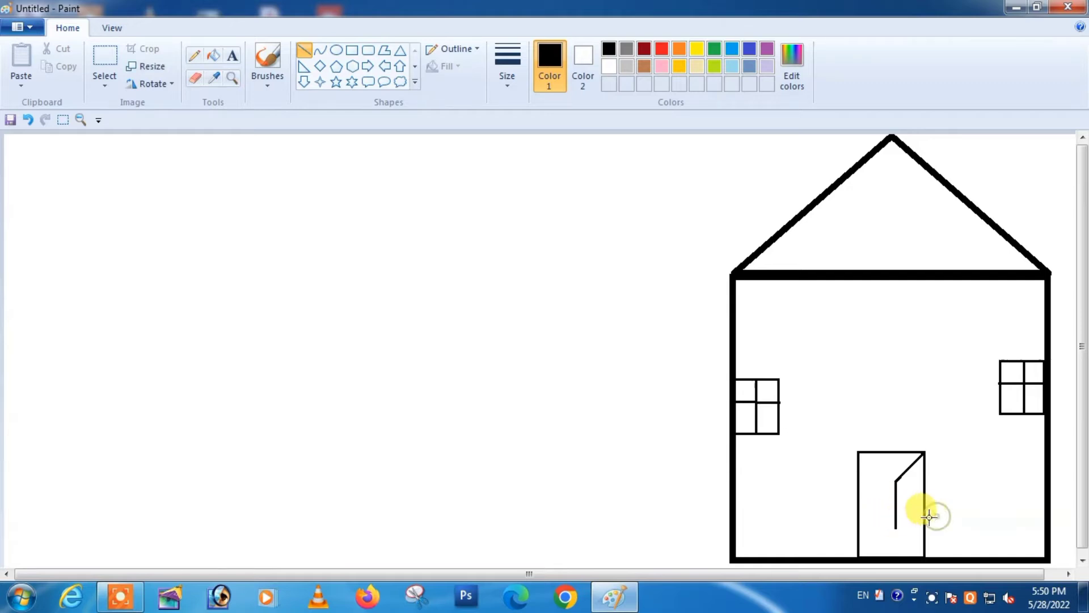
drag(895, 528, 909, 546)
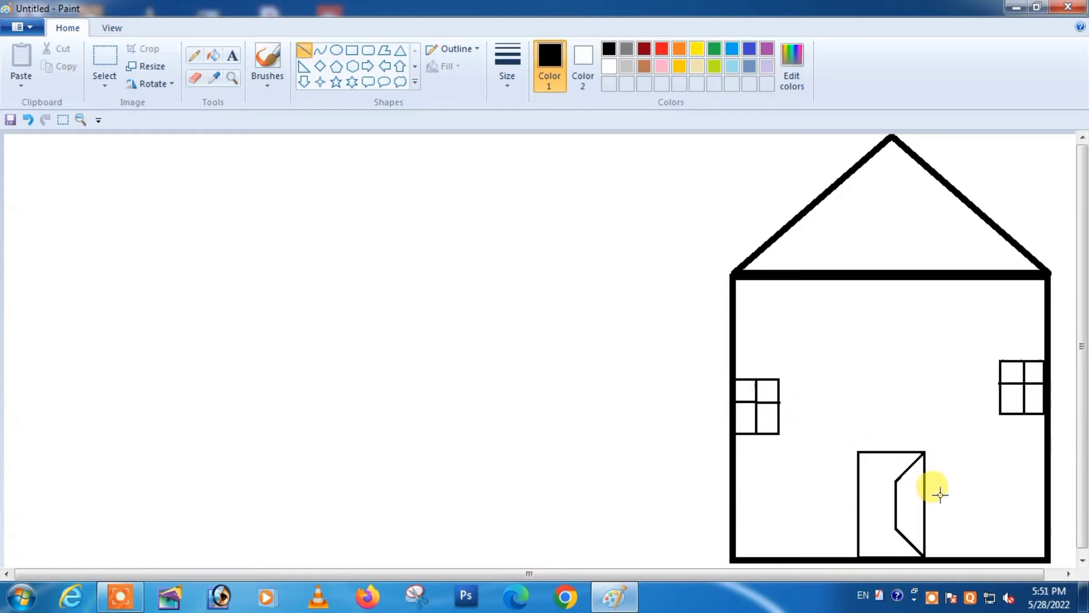
Draw the open left door leaf with straight lines: two slanted edges from the door's left corners joined by a vertical edge.
drag(858, 452, 881, 481)
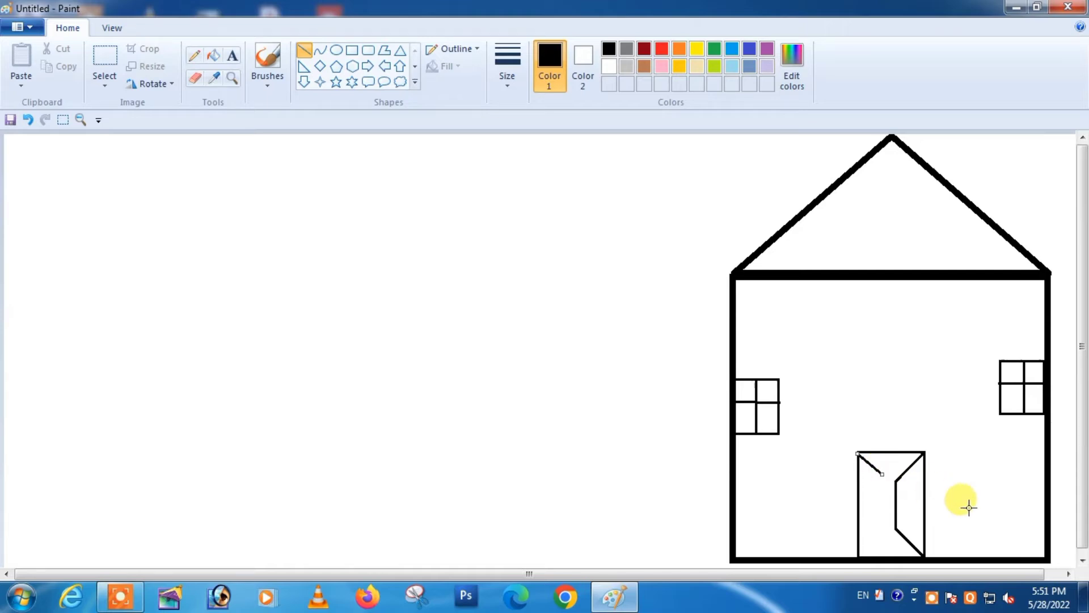
drag(882, 474, 878, 527)
key(ctrl+z)
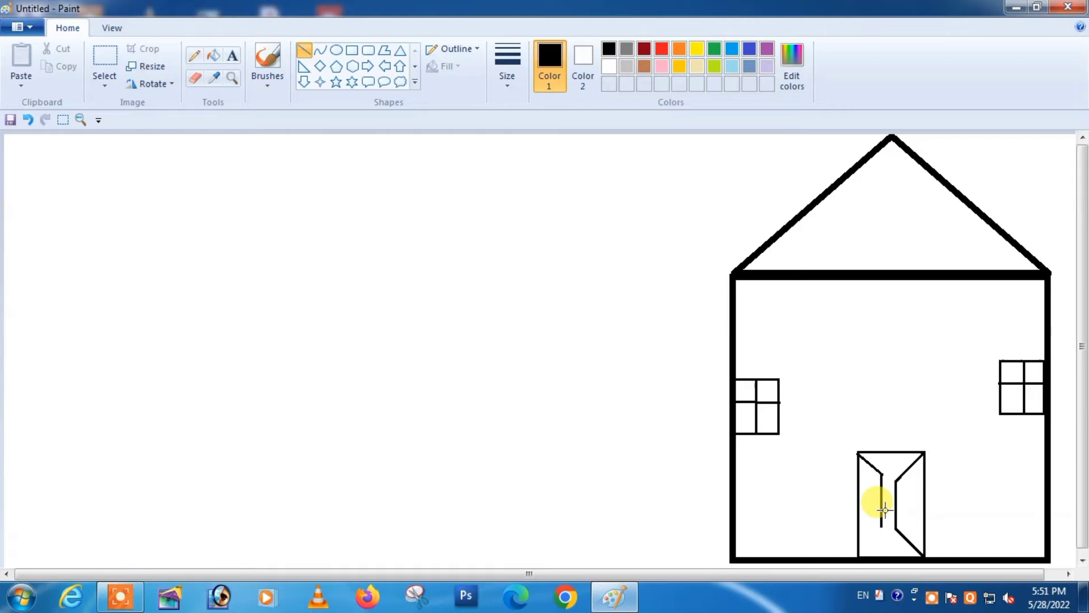
drag(881, 528, 860, 554)
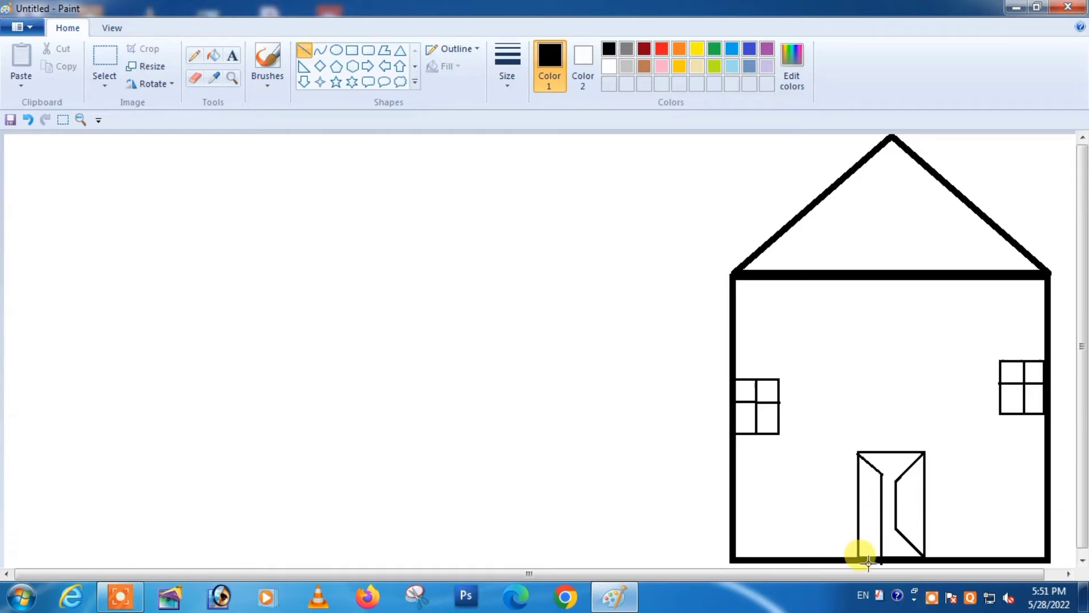
key(ctrl+z)
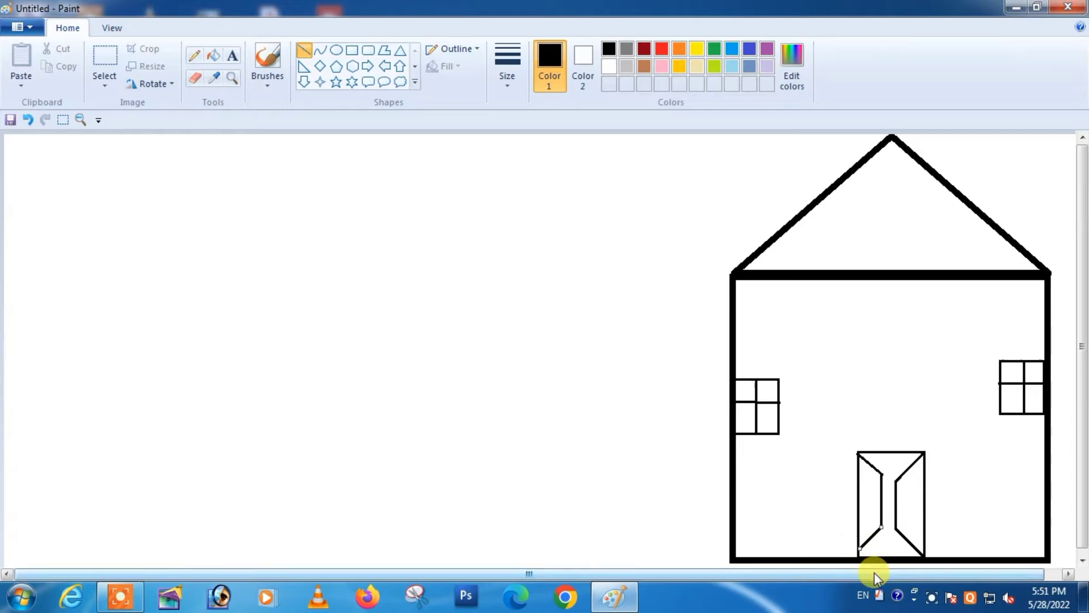
key(ctrl+z)
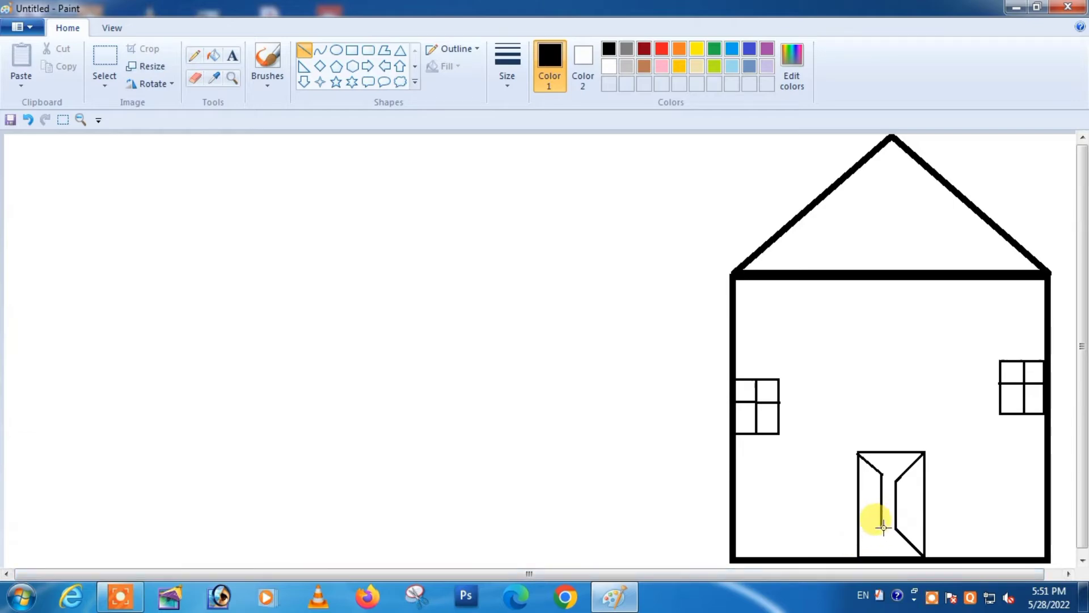
drag(881, 530, 858, 554)
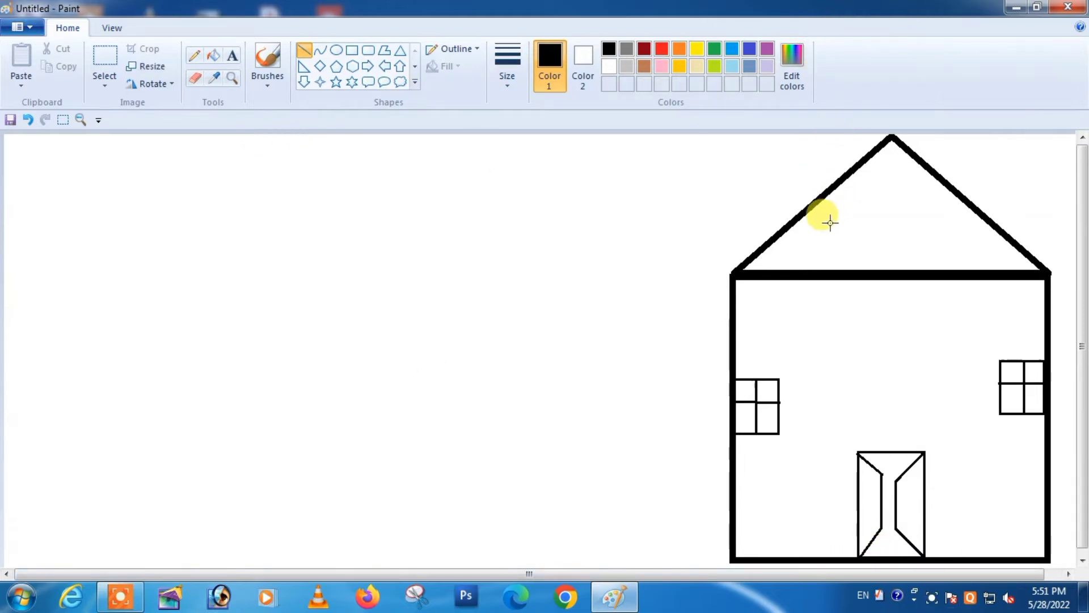
Draw a series of roughly evenly spaced vertical lines across the triangular roof, from its slanted edges down to its base.
drag(783, 237, 787, 262)
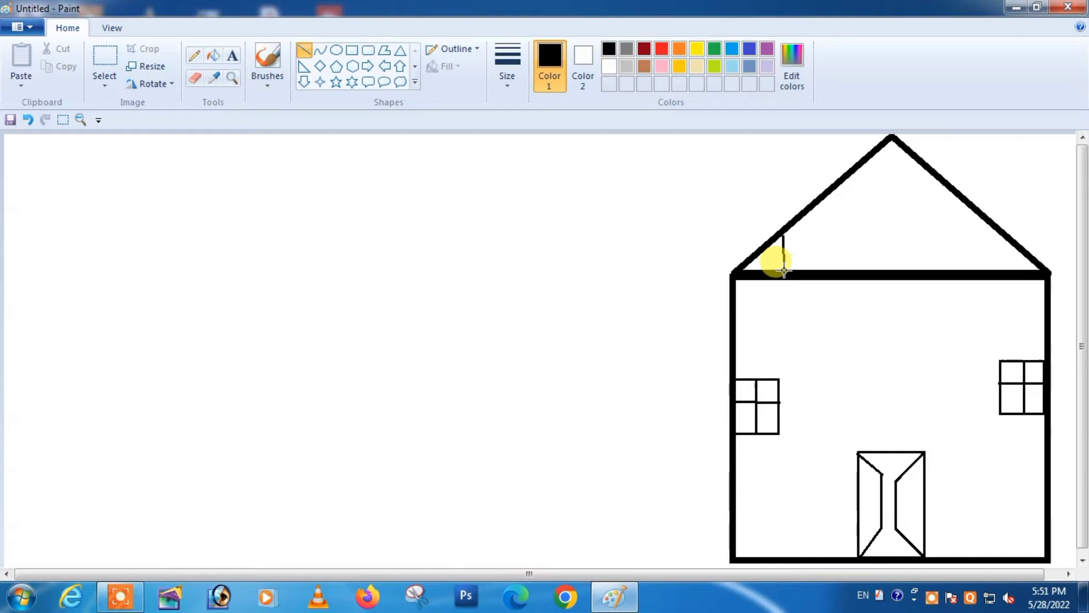
drag(806, 213, 806, 271)
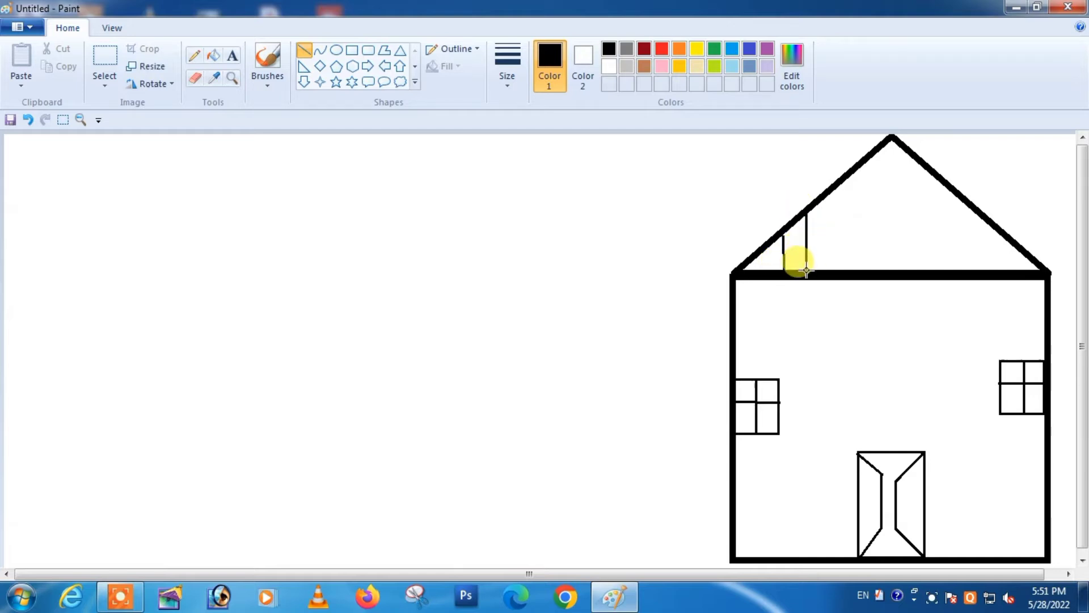
drag(841, 182, 839, 271)
click(858, 248)
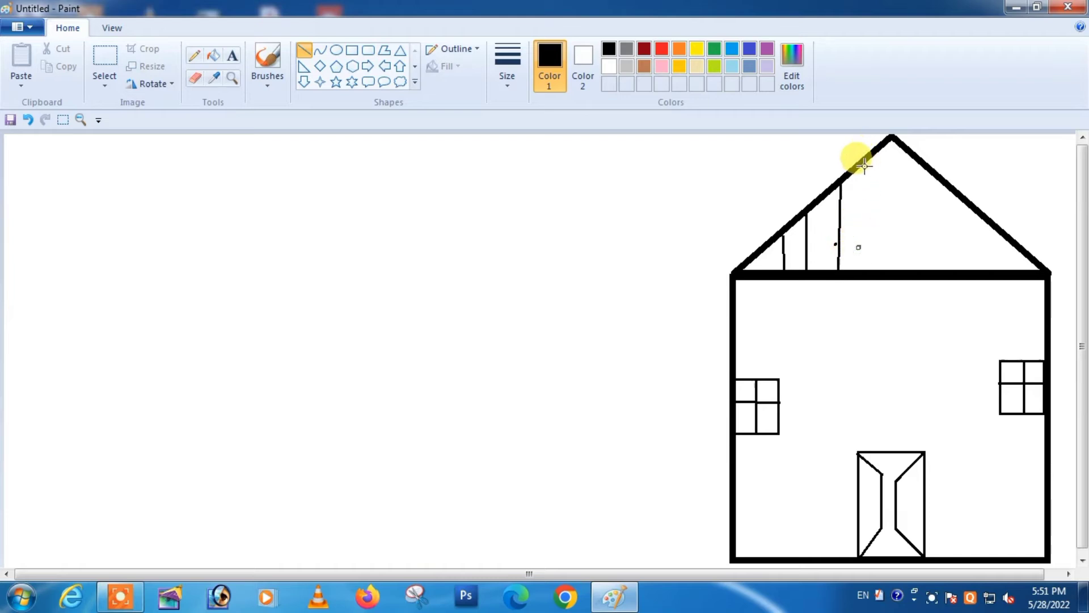
mouse_move(863, 164)
mouse_down()
mouse_move(843, 244)
mouse_move(863, 266)
mouse_up()
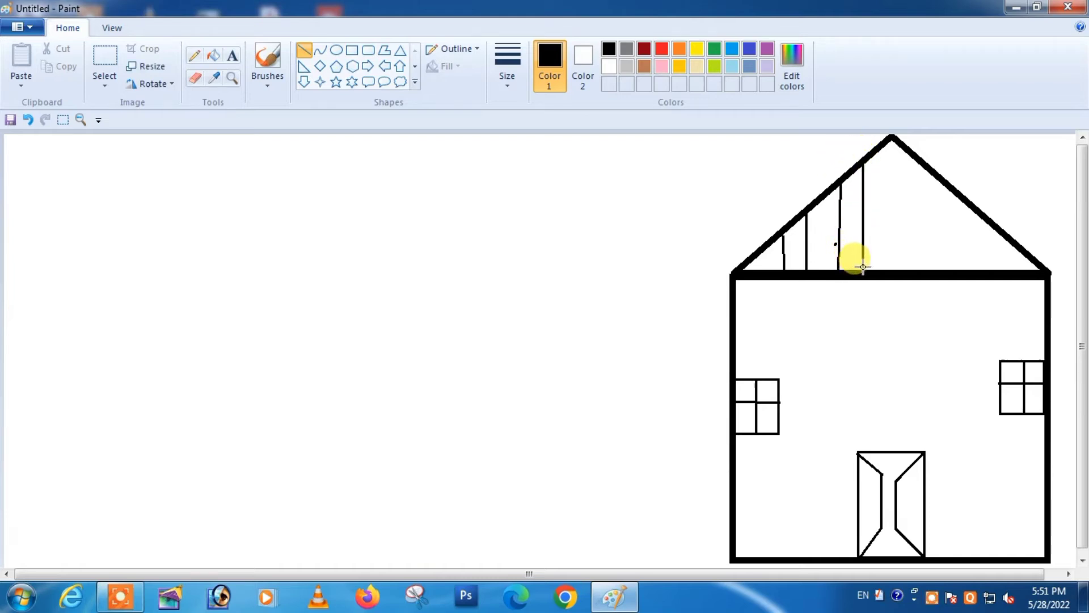
drag(893, 141, 889, 271)
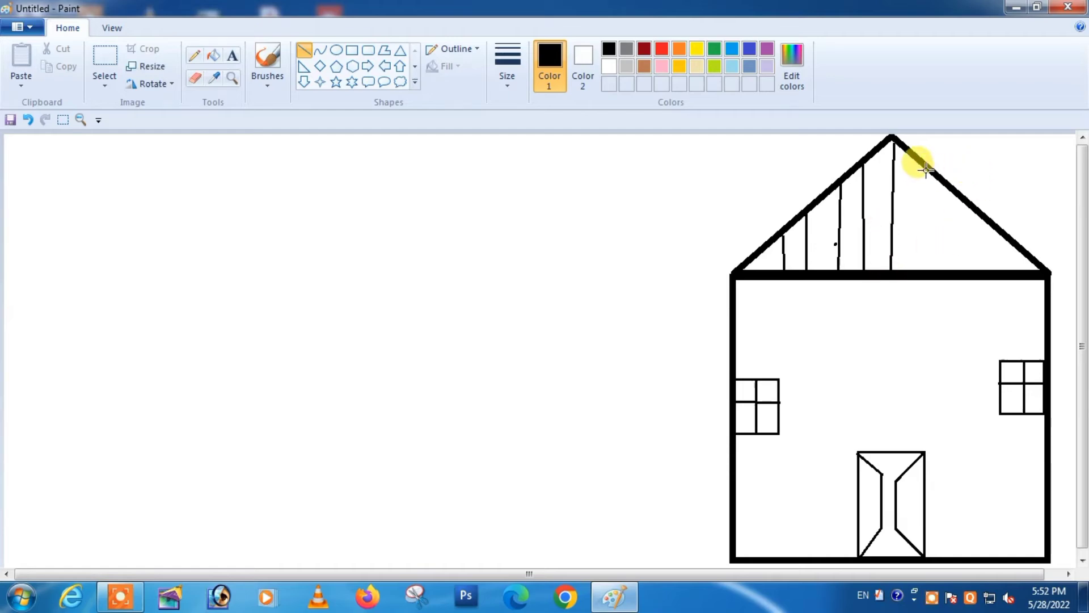
drag(922, 168, 925, 259)
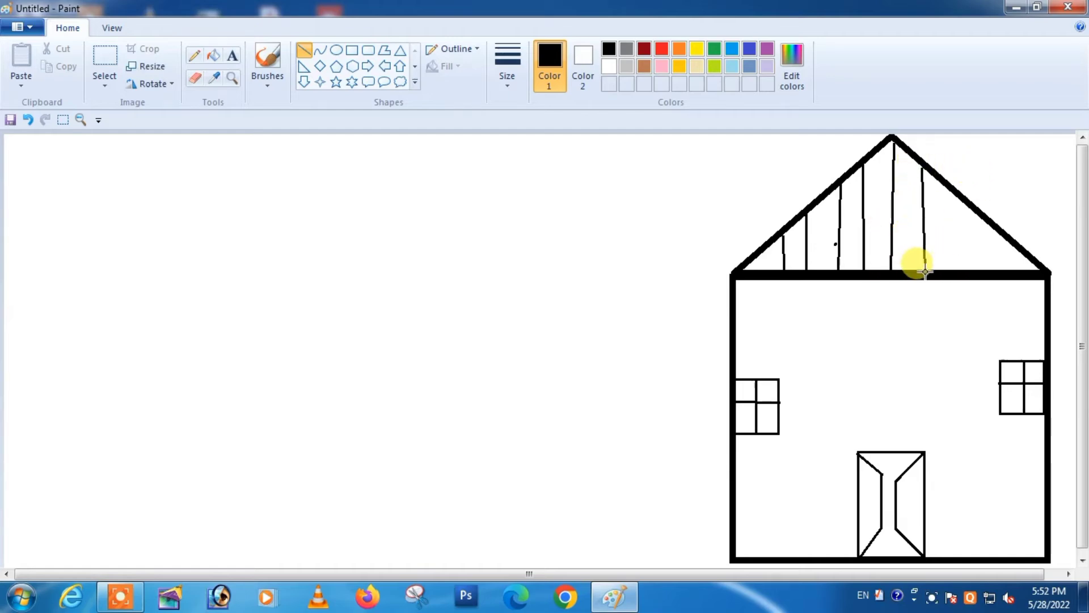
drag(958, 199, 957, 270)
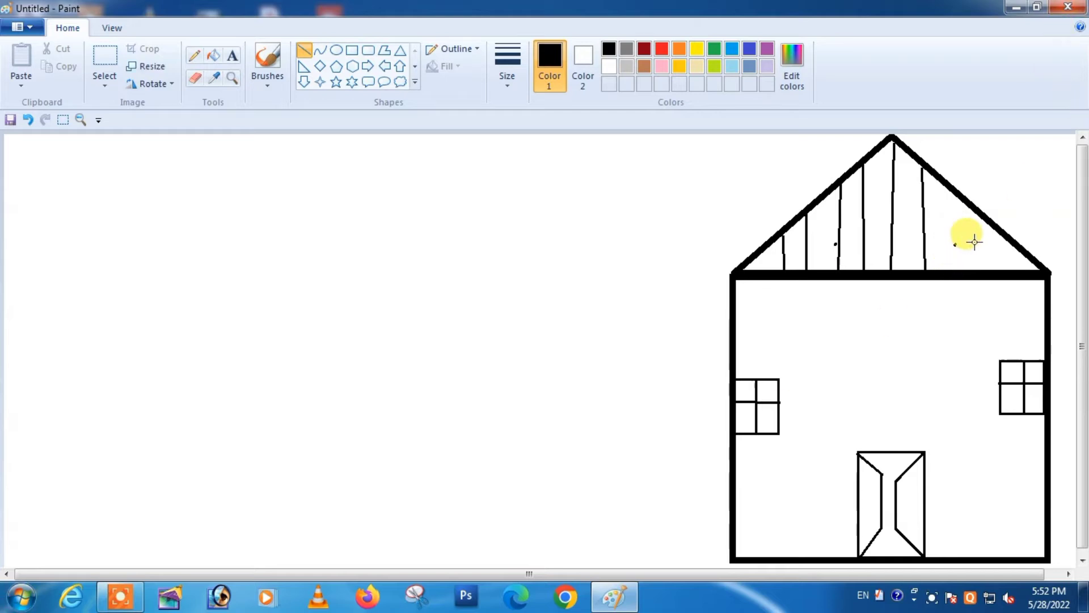
drag(948, 193, 951, 270)
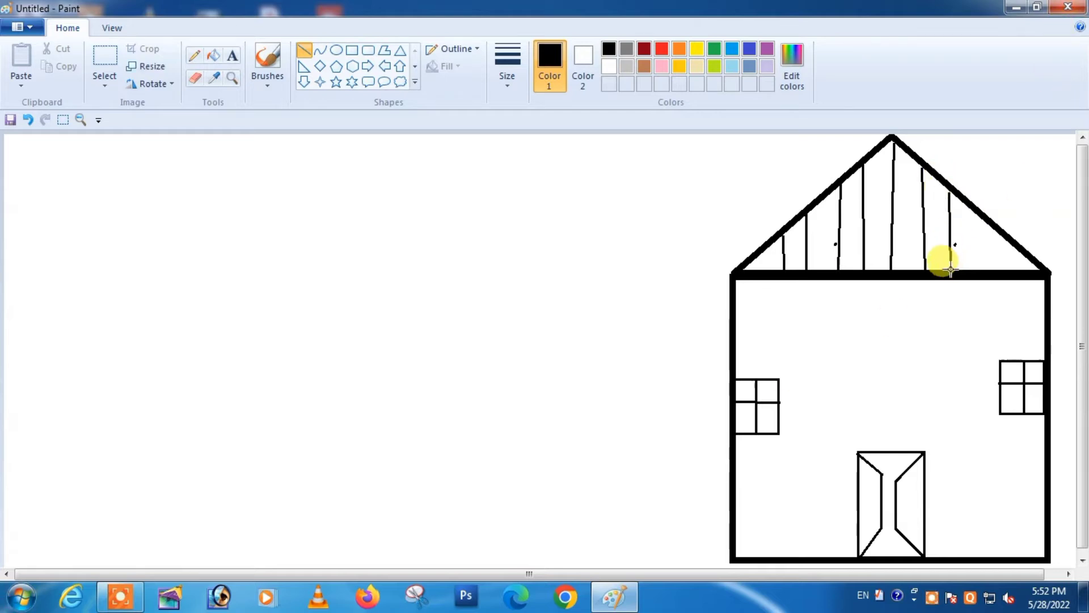
drag(981, 213, 1002, 271)
click(997, 256)
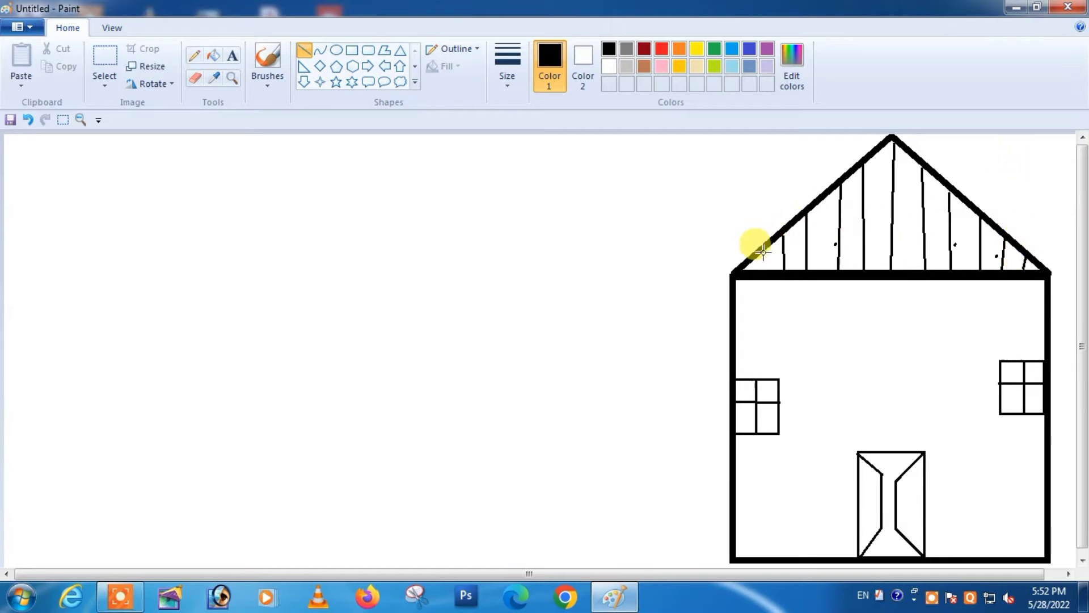
Draw five horizontal lines across the roof between its slanted edges, one above the other, to form a tile grid.
drag(762, 252, 1028, 257)
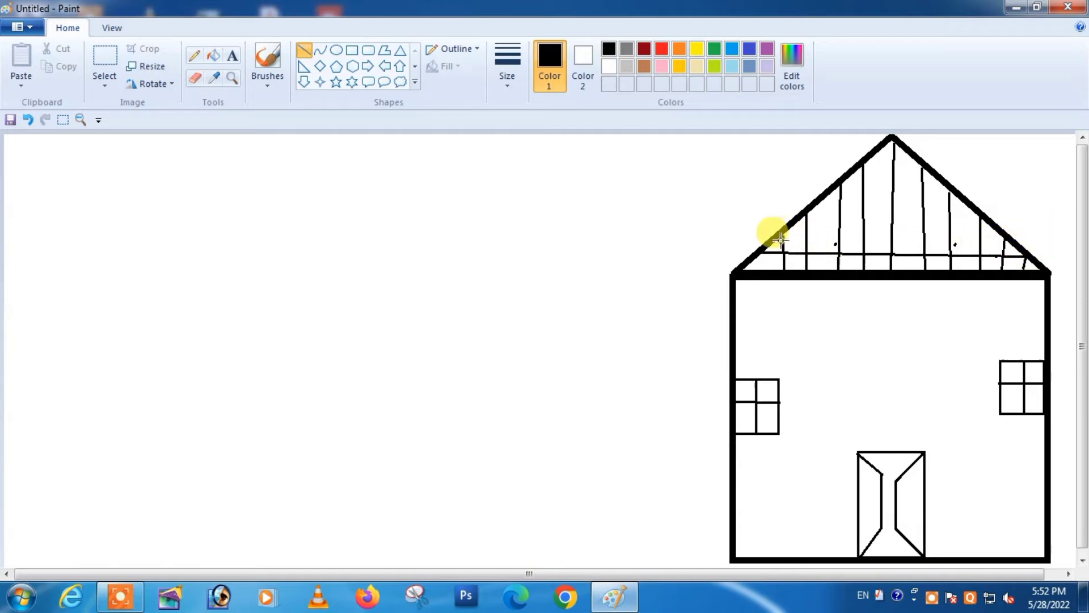
drag(779, 234, 1003, 235)
drag(806, 212, 985, 216)
drag(838, 190, 950, 194)
drag(854, 170, 925, 173)
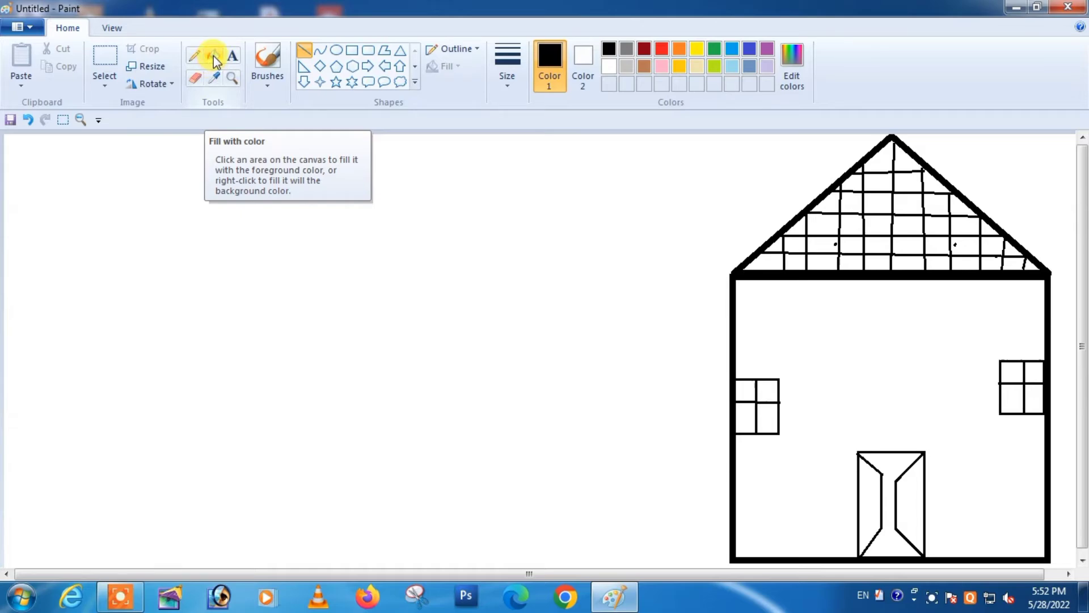
Fill the house's front wall with gold.
click(214, 55)
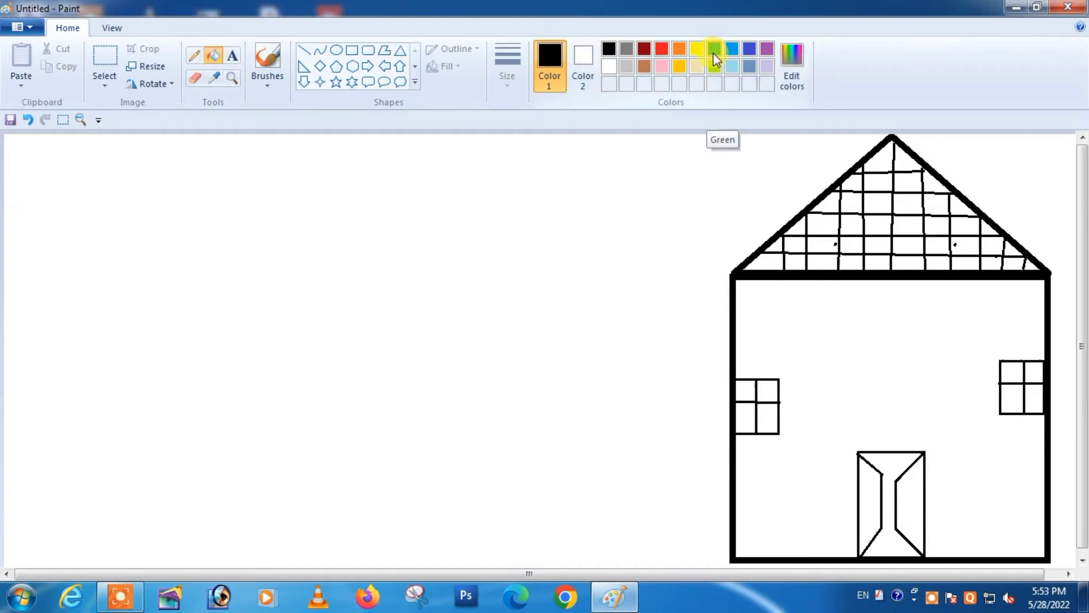
click(679, 66)
click(880, 374)
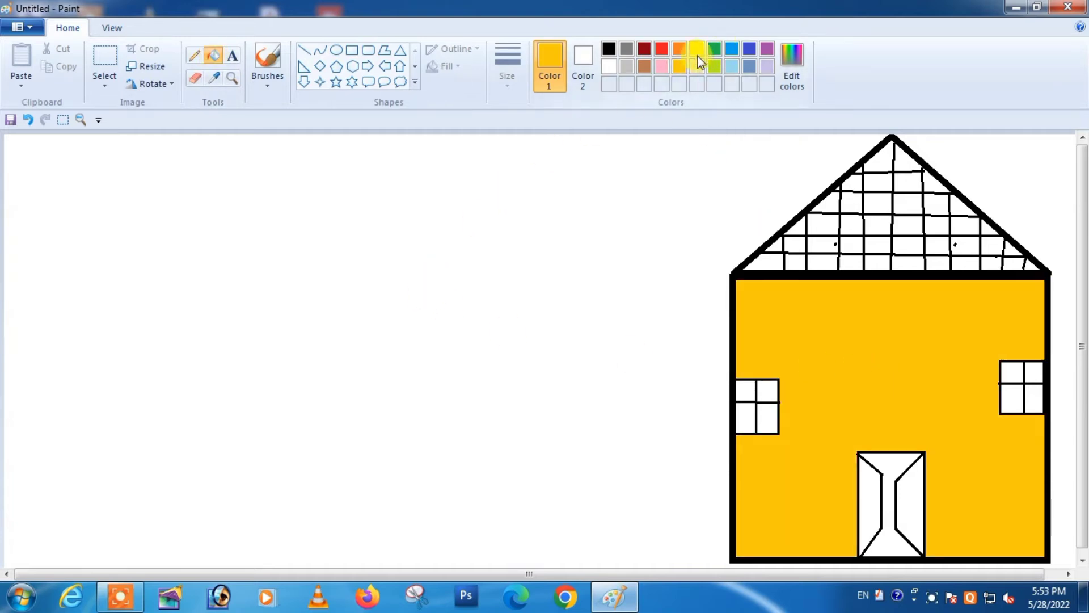
Fill the left window's lower-left and upper-right panes with purple and its other two panes with blue.
click(767, 48)
click(745, 417)
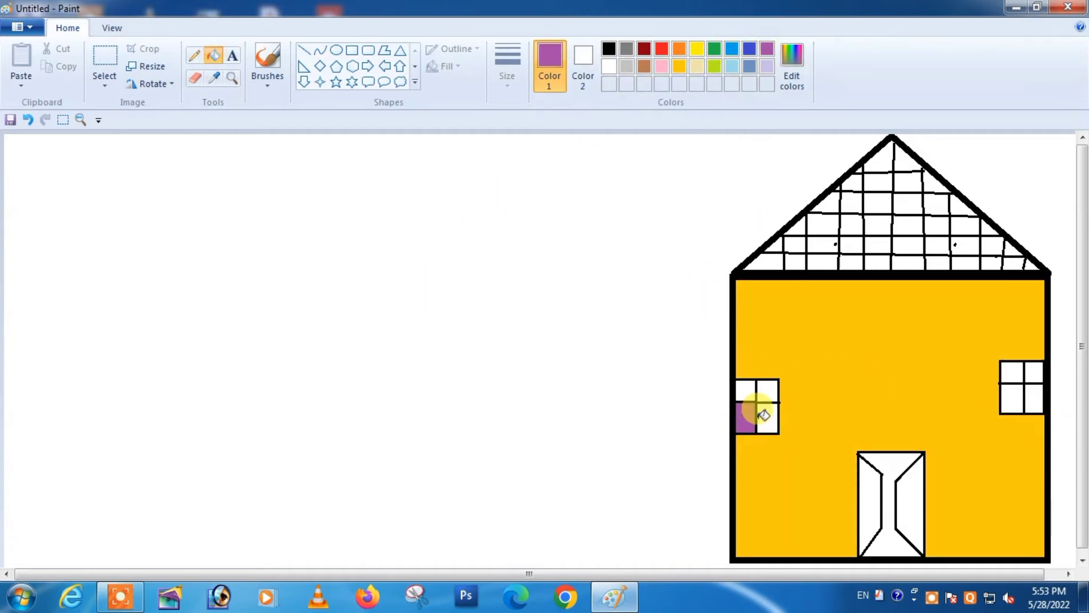
click(766, 389)
click(732, 49)
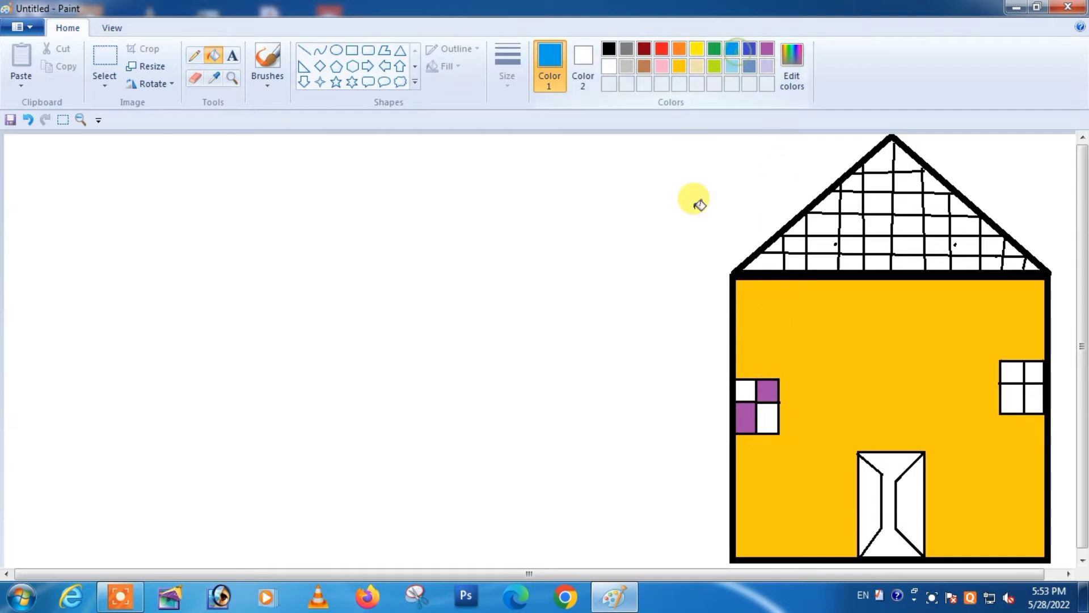
click(745, 390)
click(774, 423)
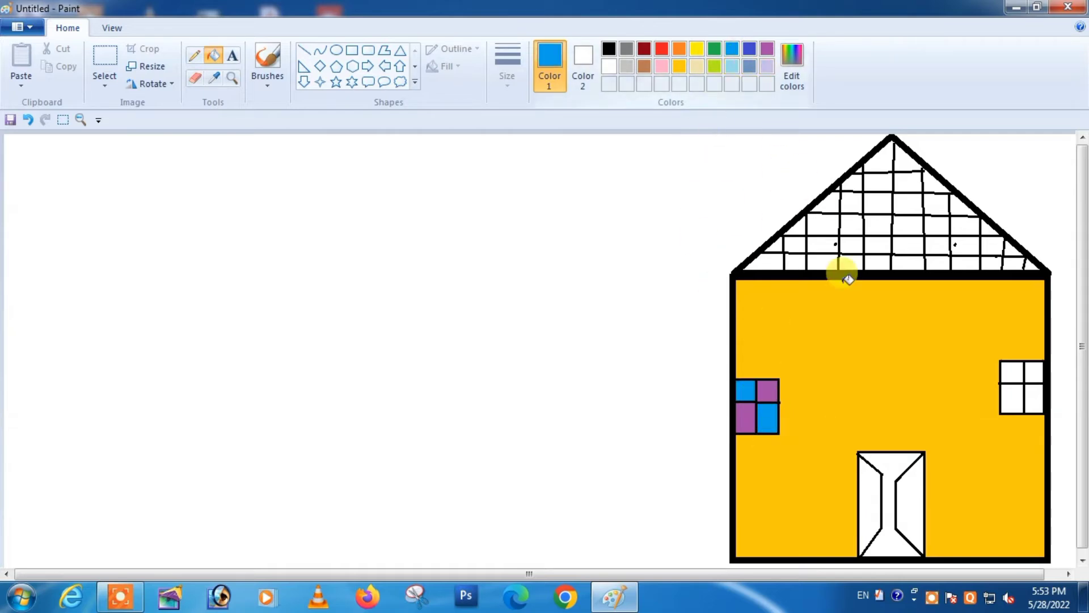
Fill the right window's upper-left and lower-right panes with blue and its lower-left and upper-right panes with purple.
click(1011, 398)
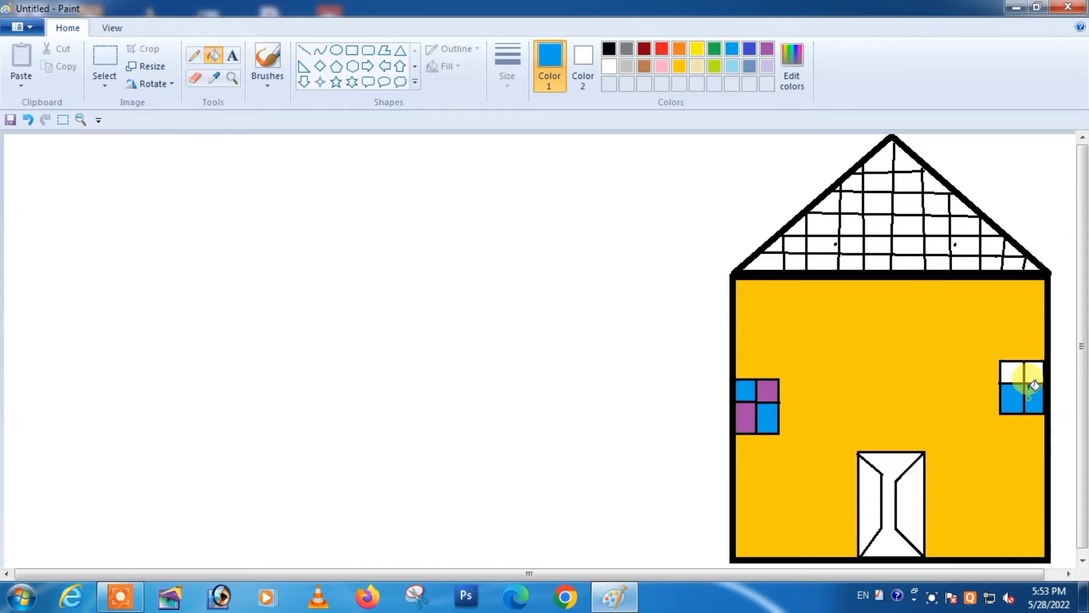
click(1012, 371)
click(766, 49)
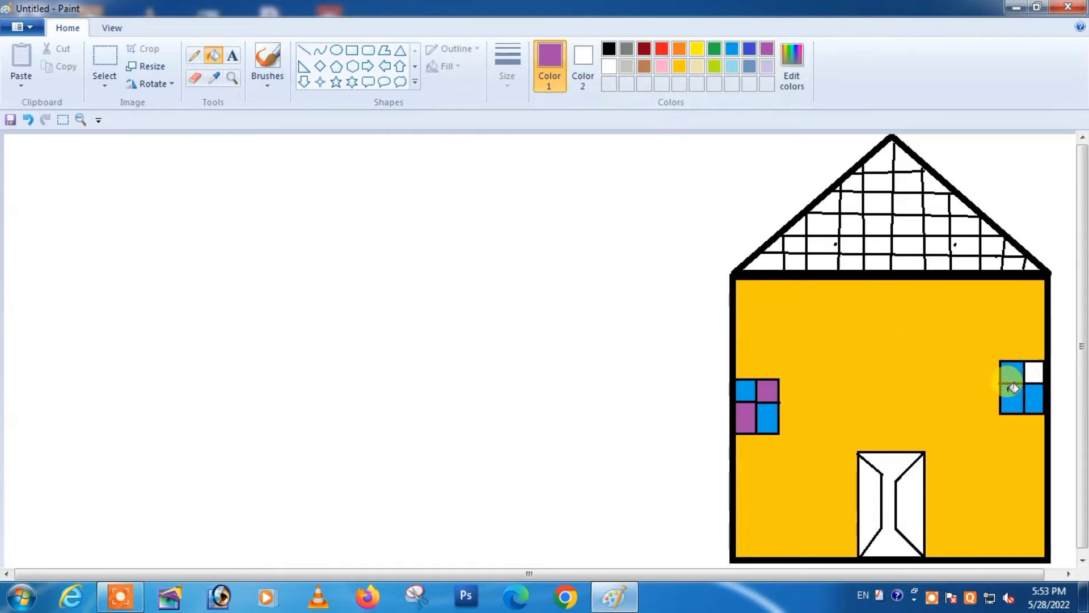
click(1011, 400)
click(1032, 371)
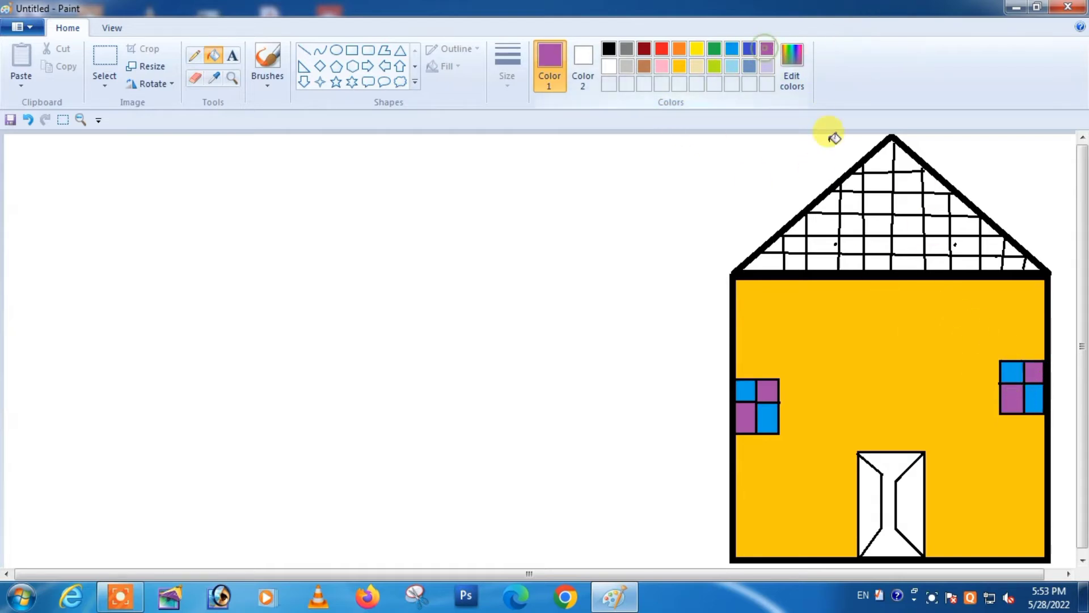
Fill alternate roof tiles with dark red in a checkerboard pattern, undoing any fill that recolours the black outlines.
click(644, 49)
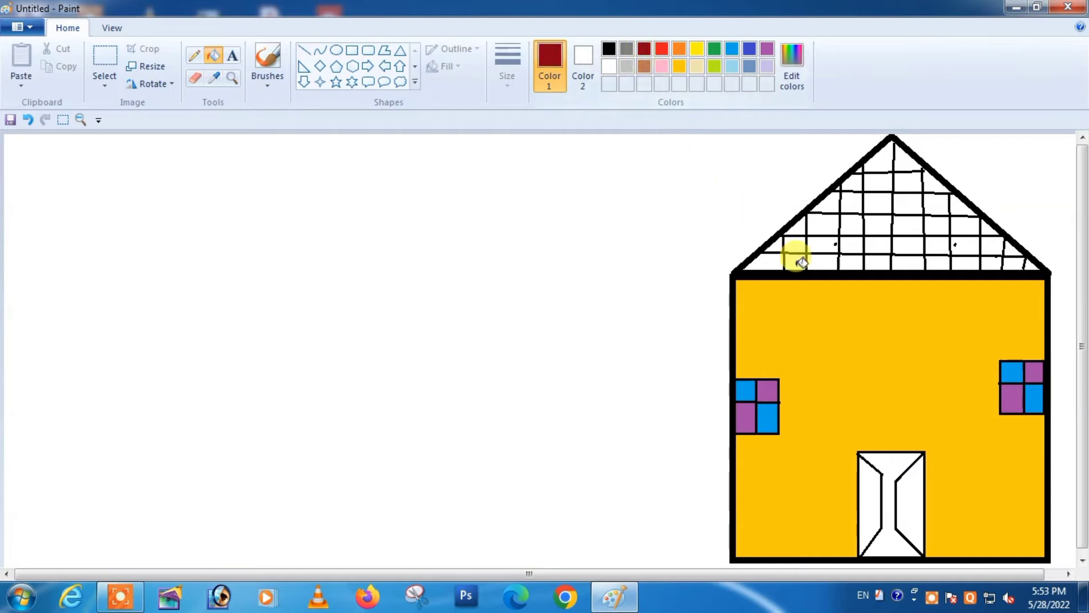
click(767, 261)
click(822, 262)
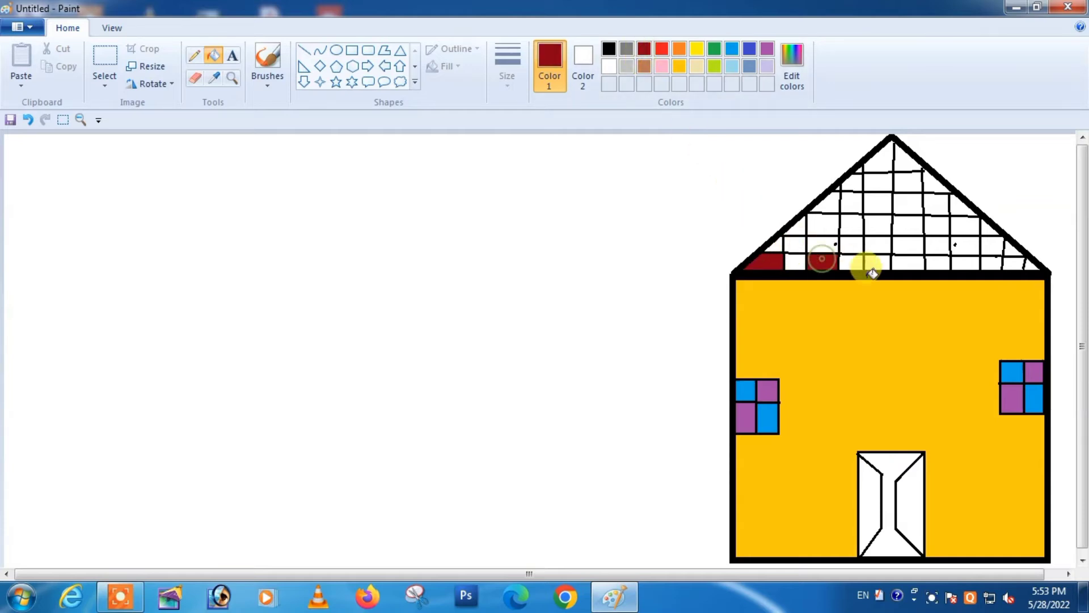
click(877, 262)
click(933, 264)
click(989, 264)
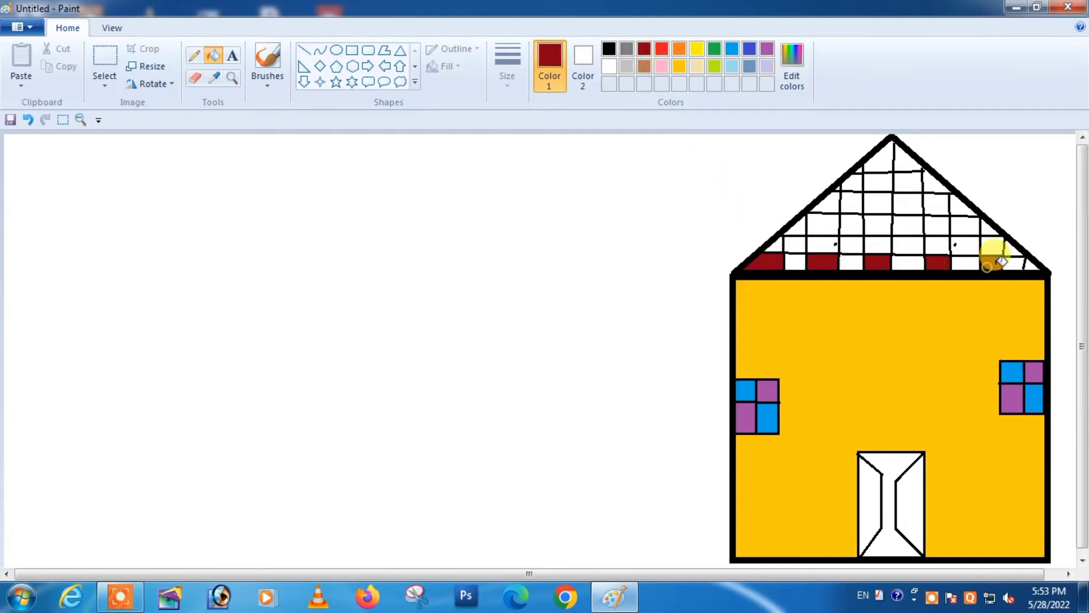
click(1029, 264)
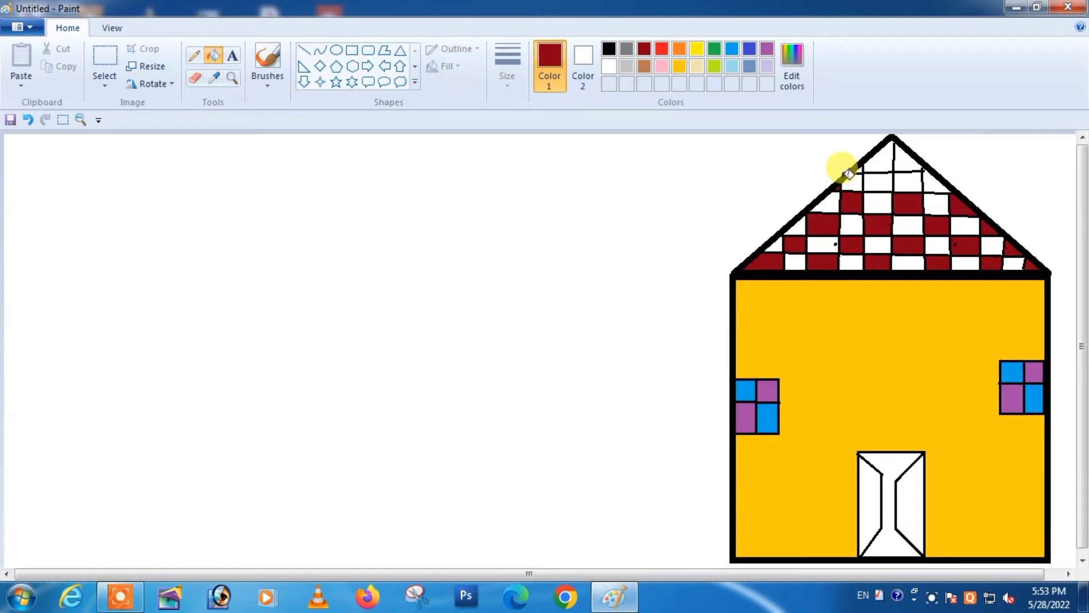
click(843, 176)
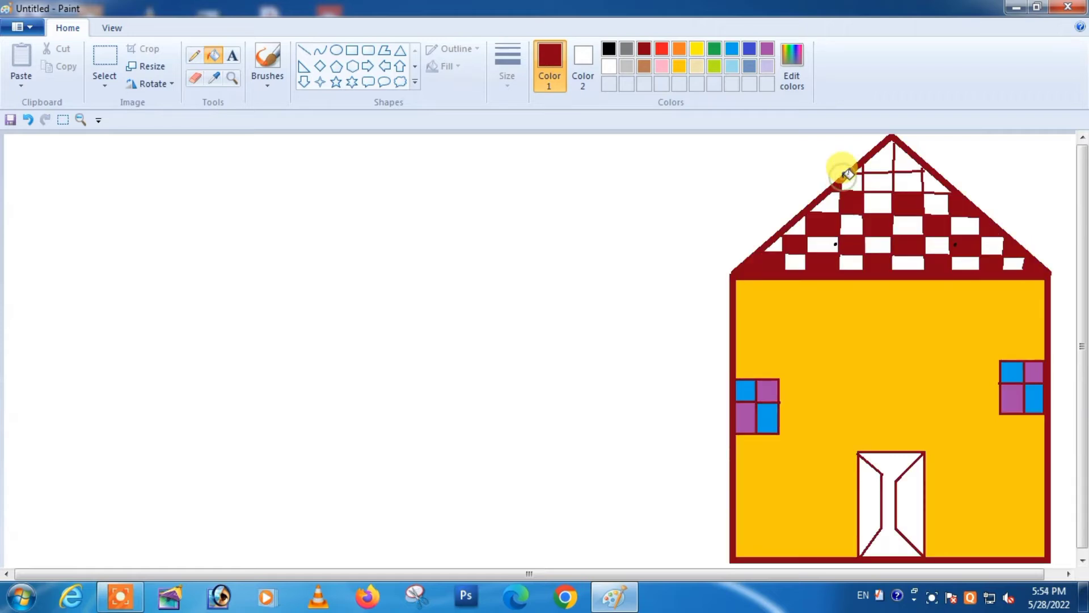
key(ctrl+z)
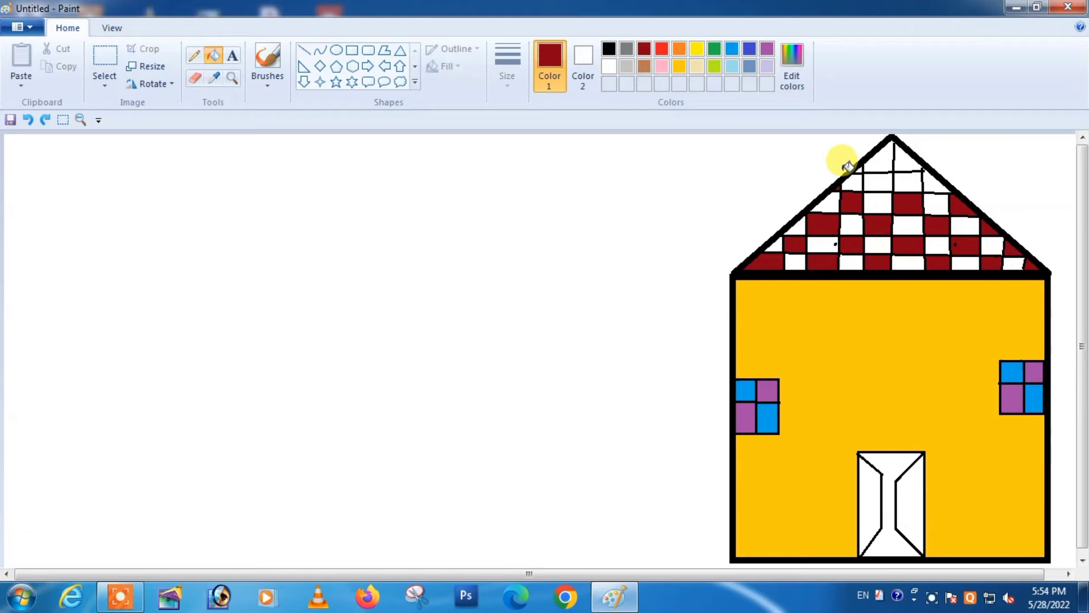
click(872, 177)
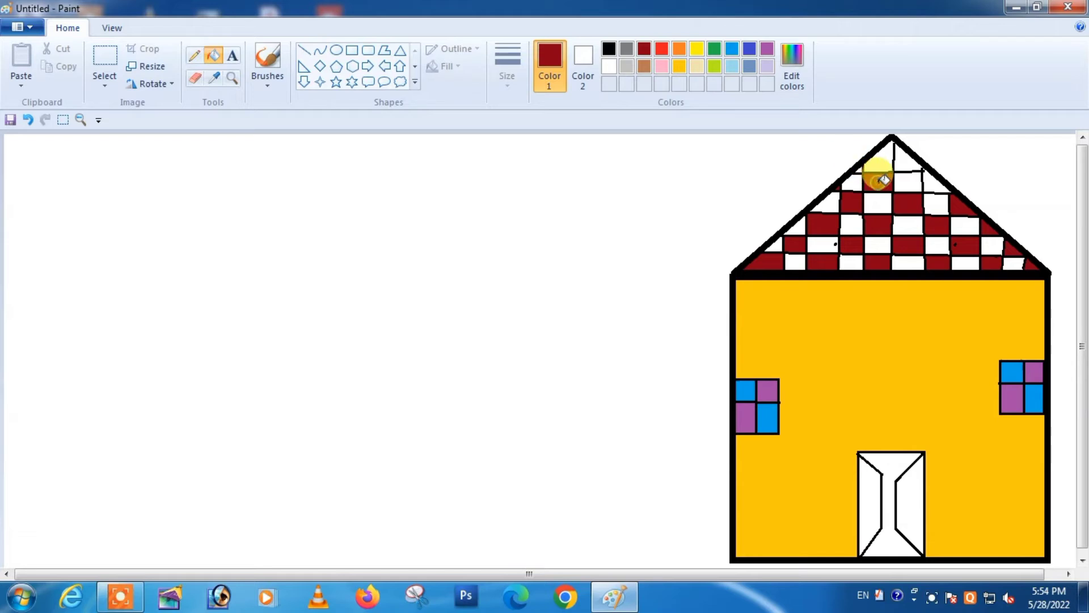
click(935, 182)
Fill the white tiles in the roof's bottom row and two on the right of the row above with brown.
click(643, 66)
click(794, 261)
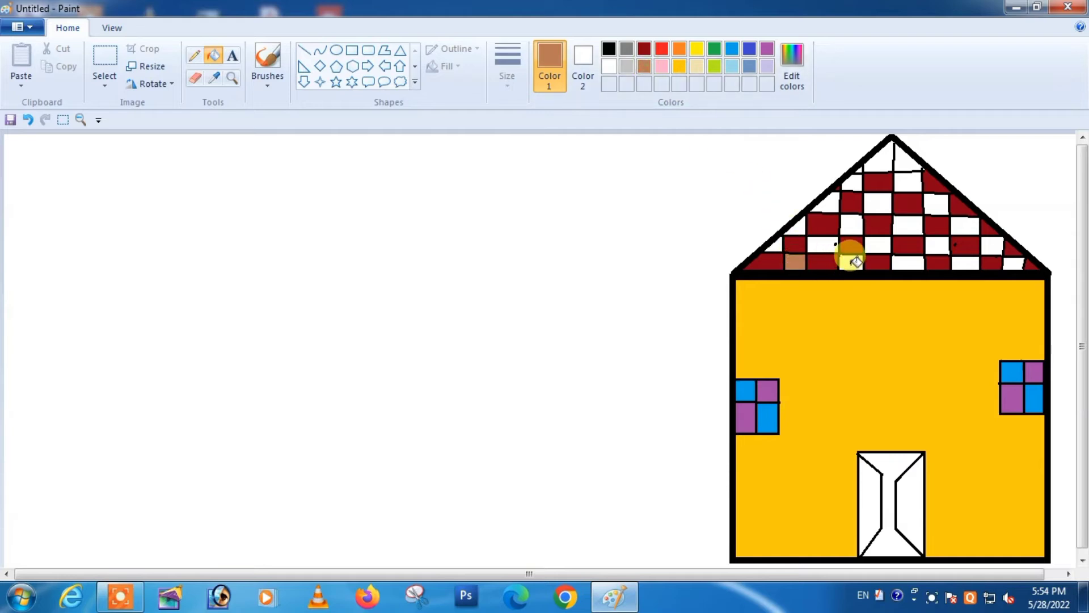
click(851, 261)
click(901, 262)
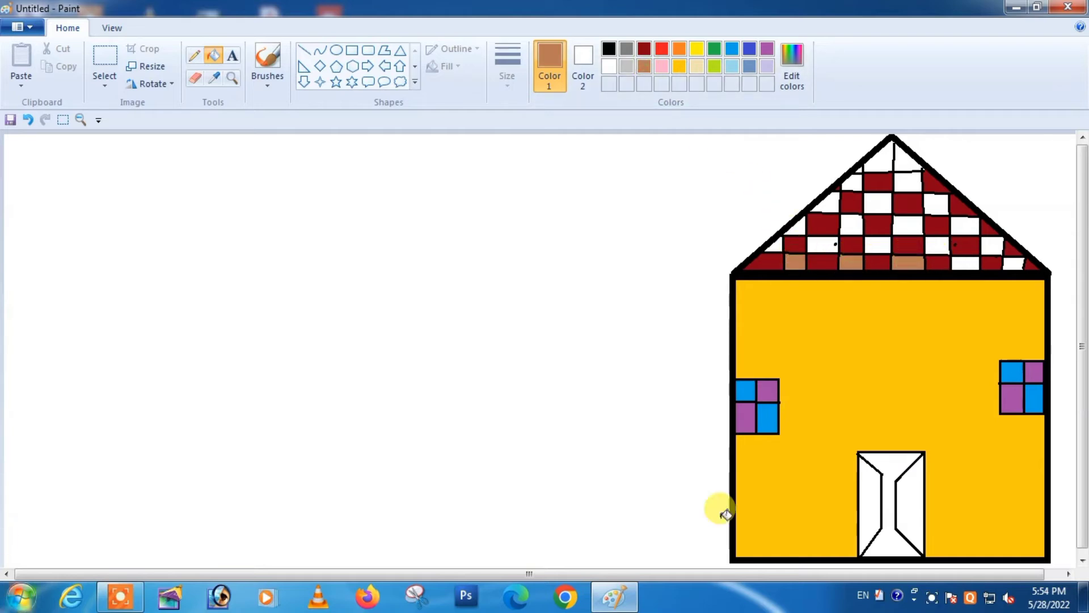
click(961, 265)
click(1012, 263)
click(987, 245)
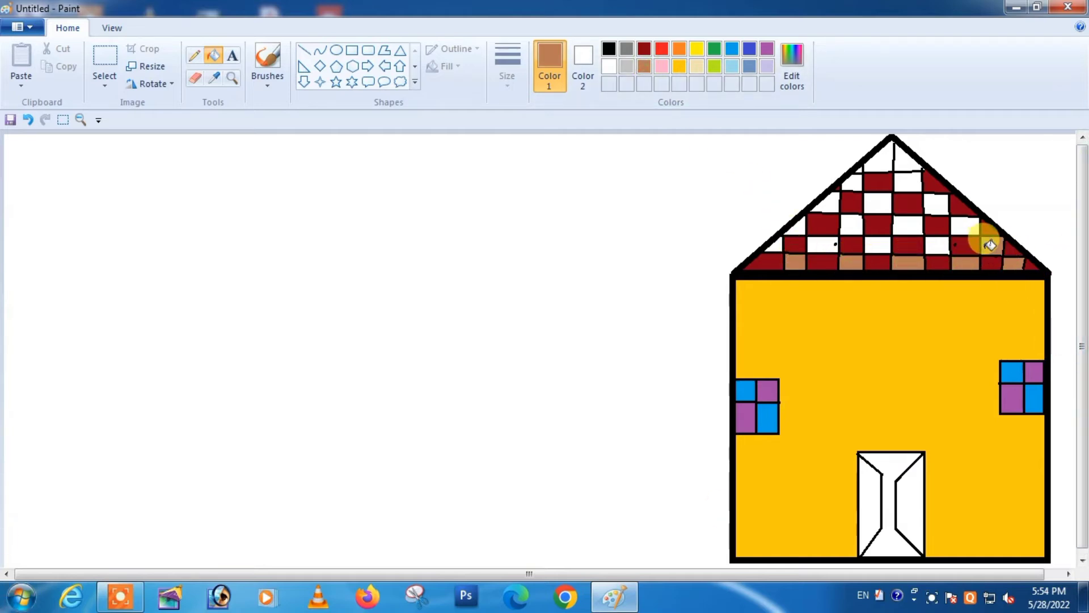
click(938, 242)
key(ctrl+a)
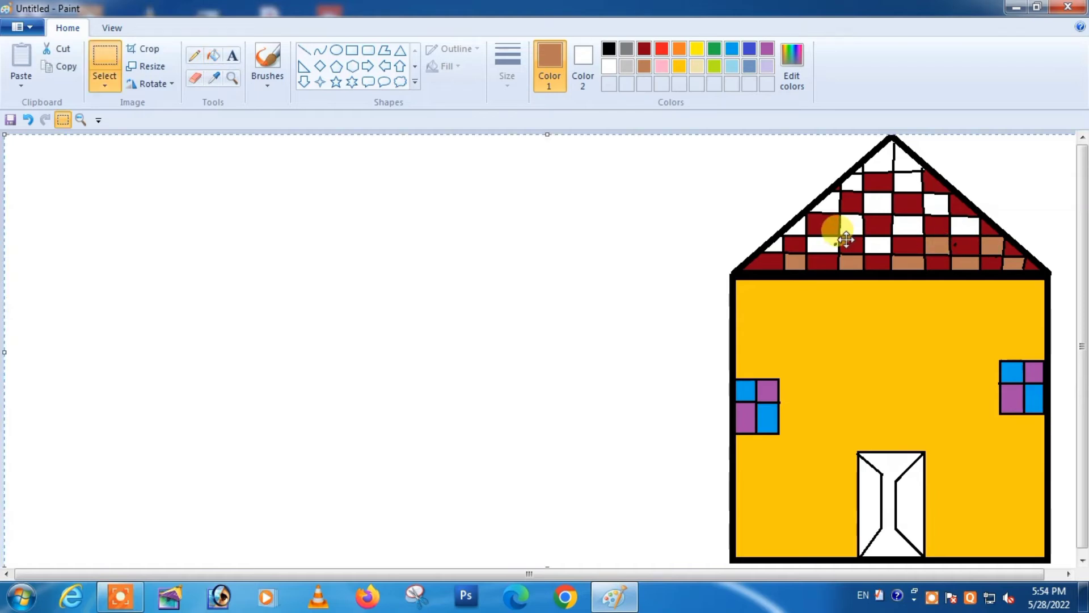
key(Delete)
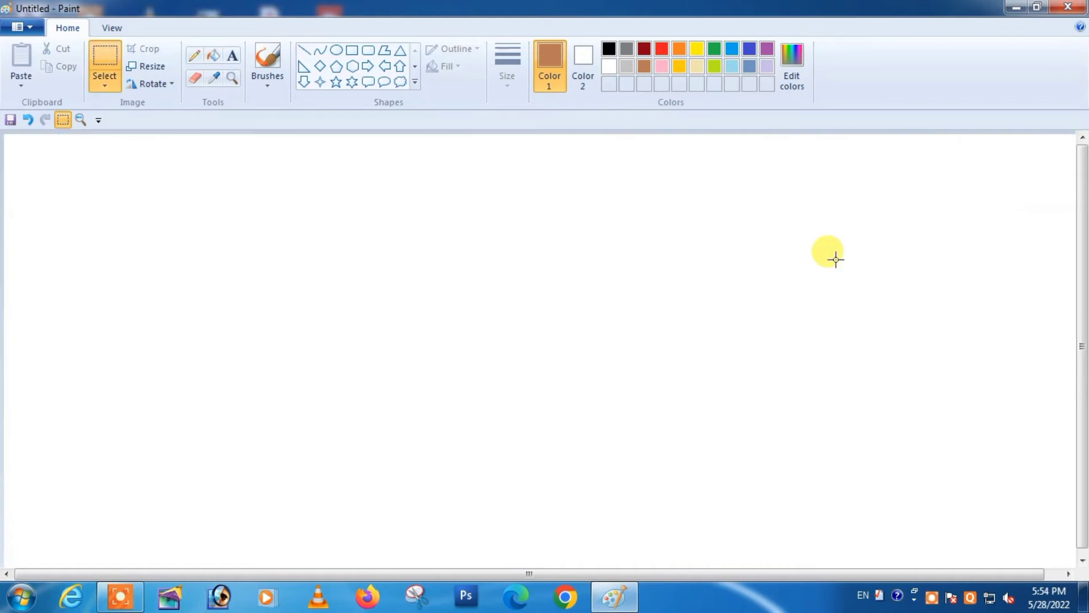
key(ctrl+z)
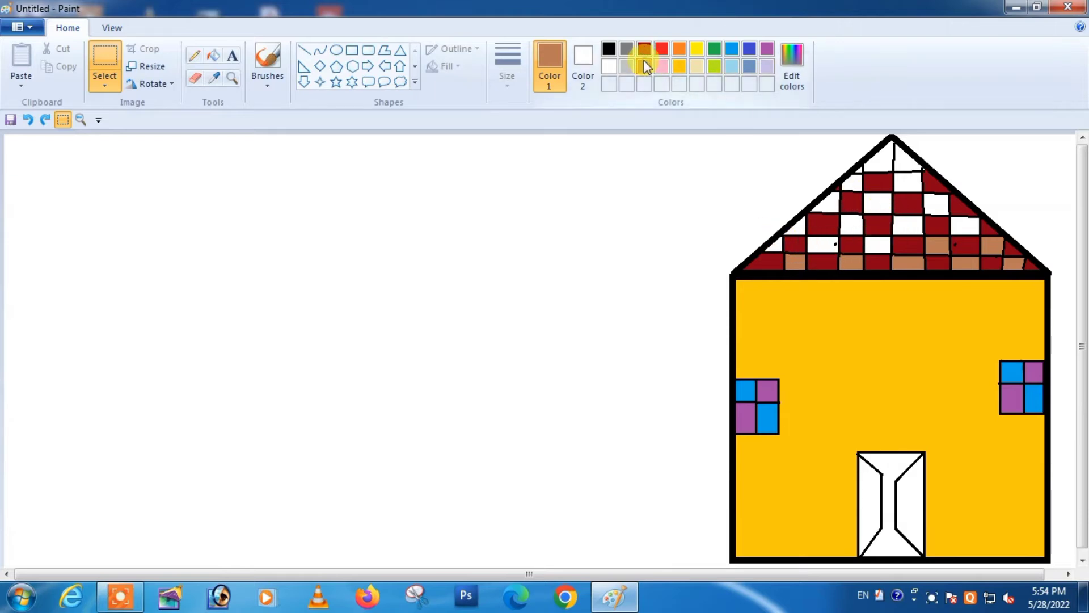
Fill the remaining white tiles on the roof's lower left with brown, undoing the fill that recolours the black outlines.
click(213, 55)
click(781, 237)
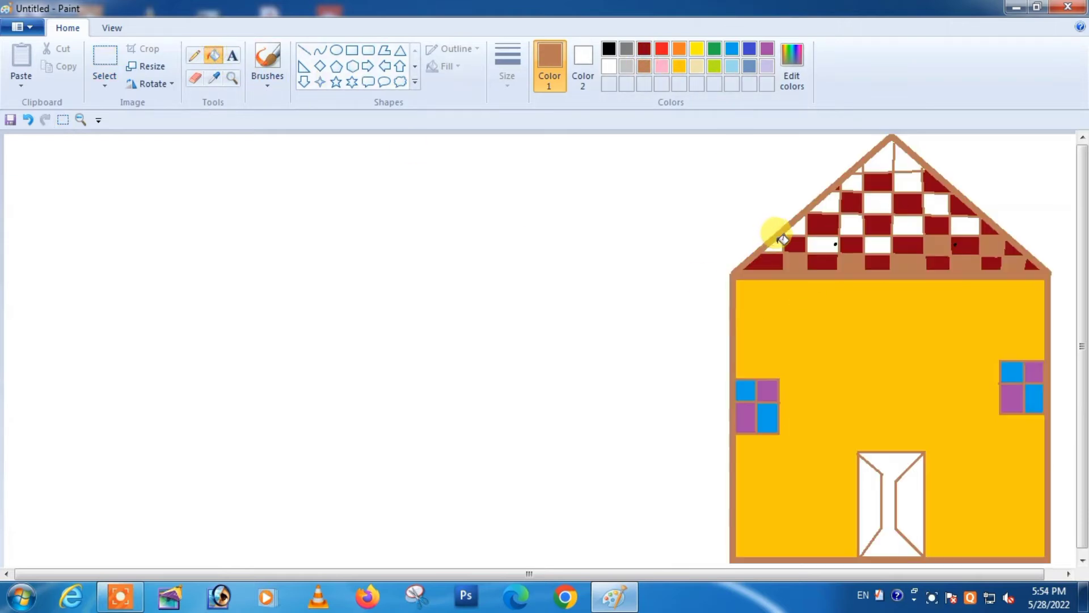
key(ctrl+z)
click(822, 238)
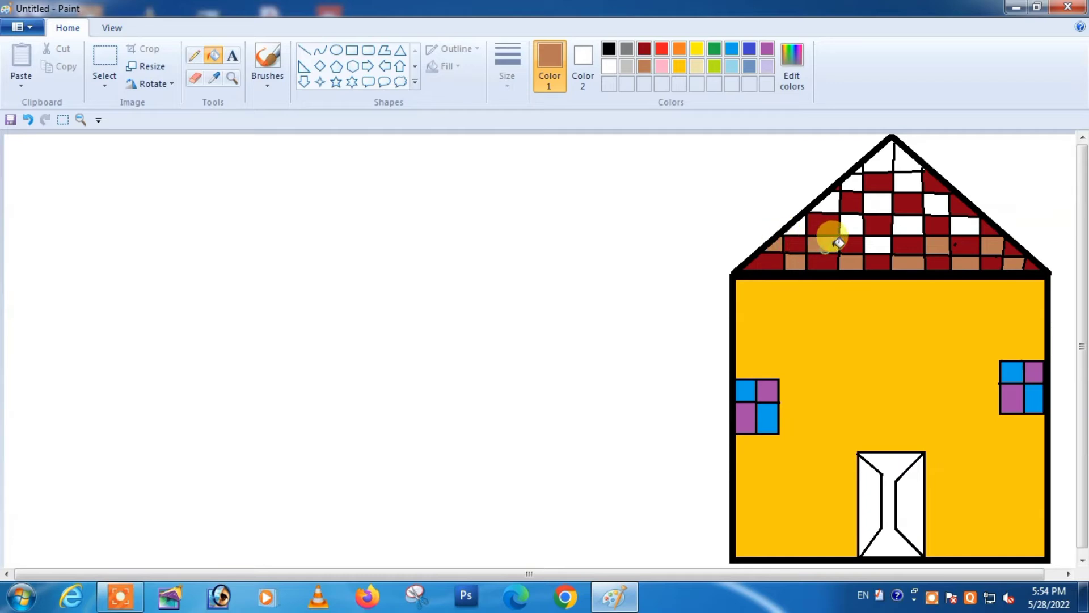
click(866, 237)
click(851, 232)
click(823, 197)
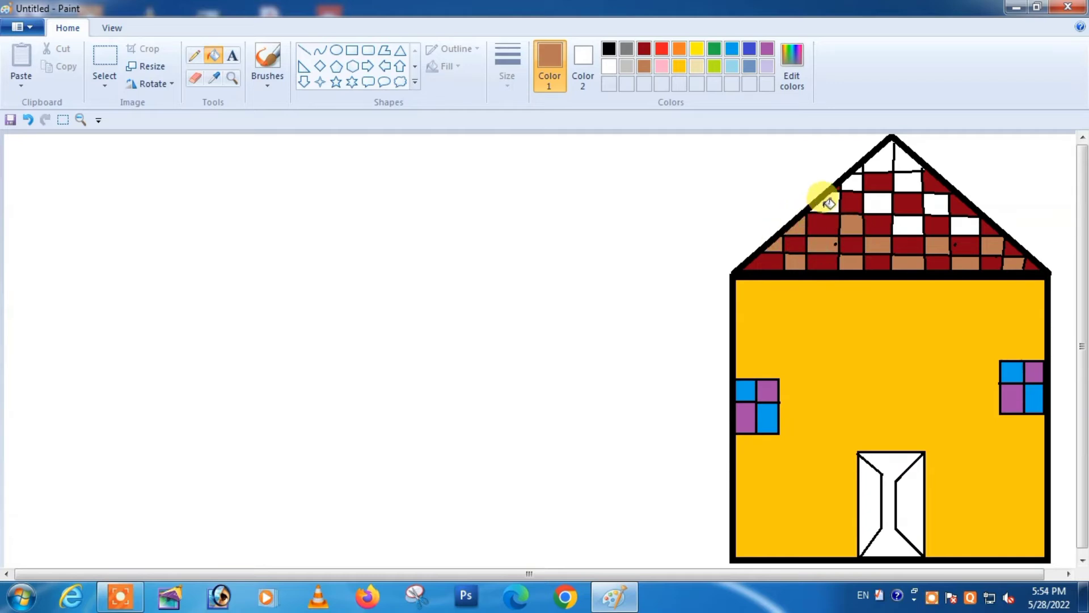
Fill the remaining white tiles in the roof's middle, right side and peak with brown.
click(872, 197)
click(915, 220)
click(967, 227)
click(936, 203)
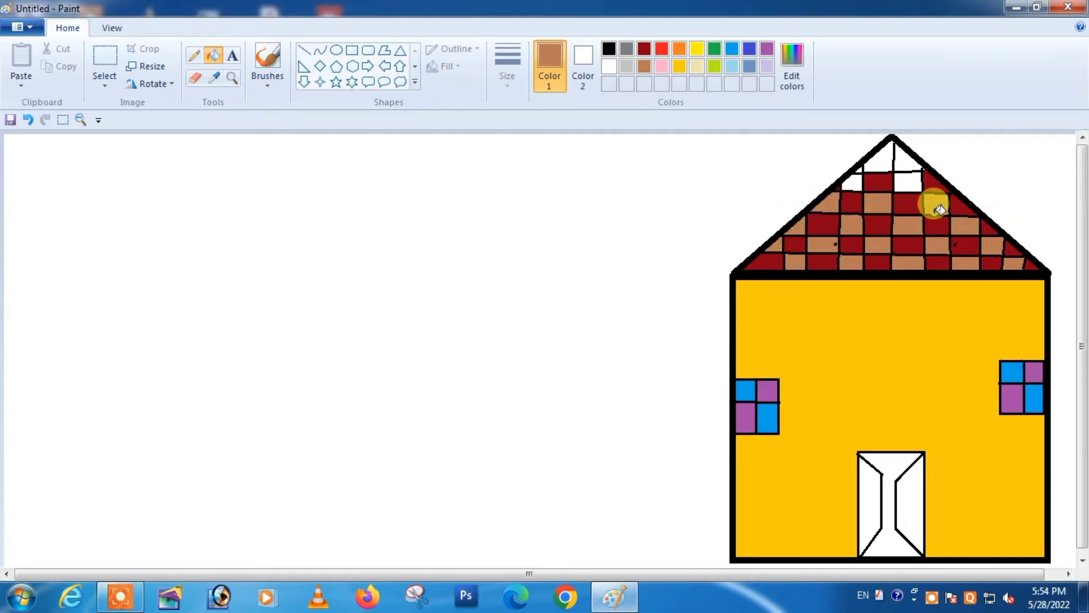
click(907, 181)
click(907, 156)
click(880, 154)
click(861, 180)
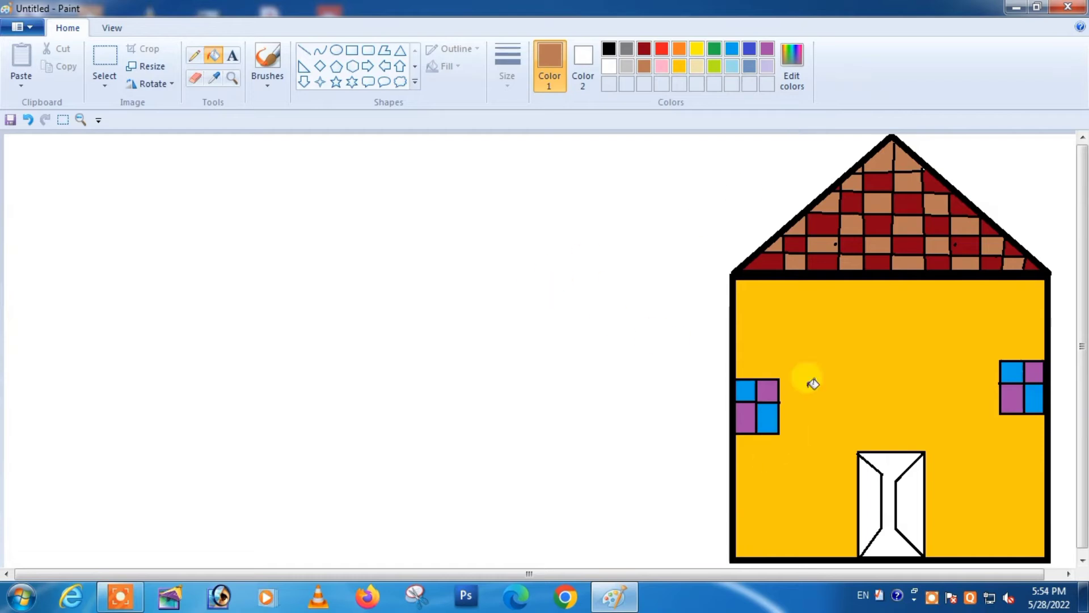
Fill both open door panels with red and the opening between them with blue.
click(661, 49)
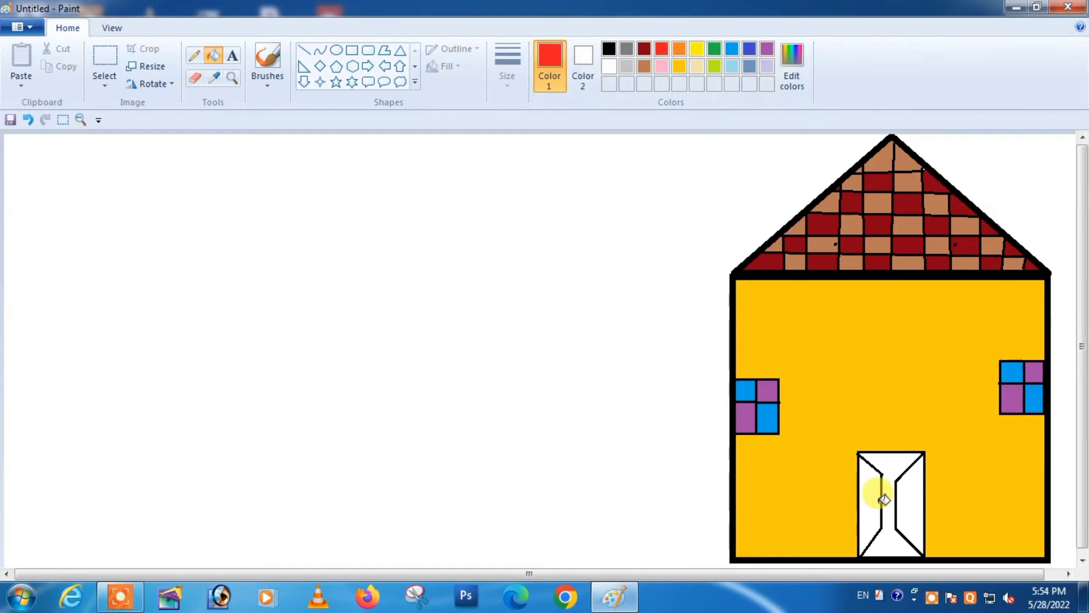
click(905, 492)
click(867, 492)
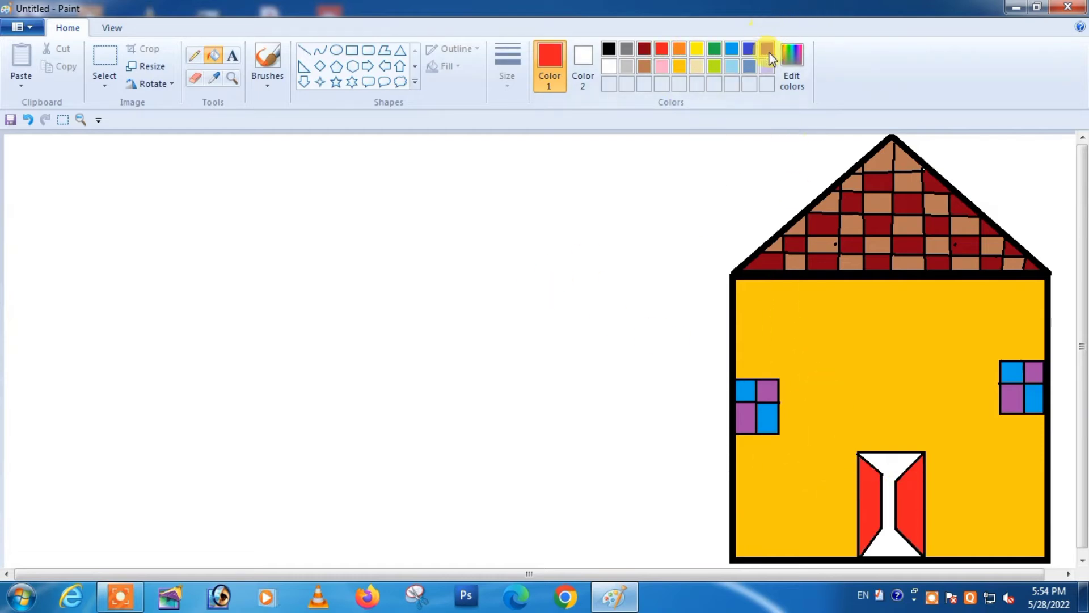
click(890, 459)
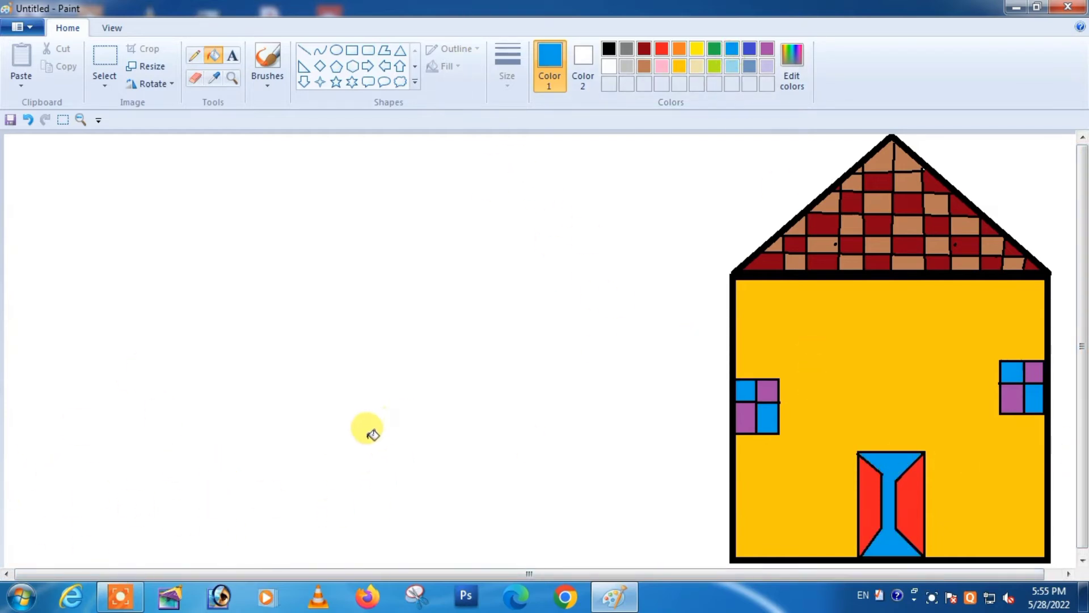
click(311, 55)
drag(184, 493, 333, 408)
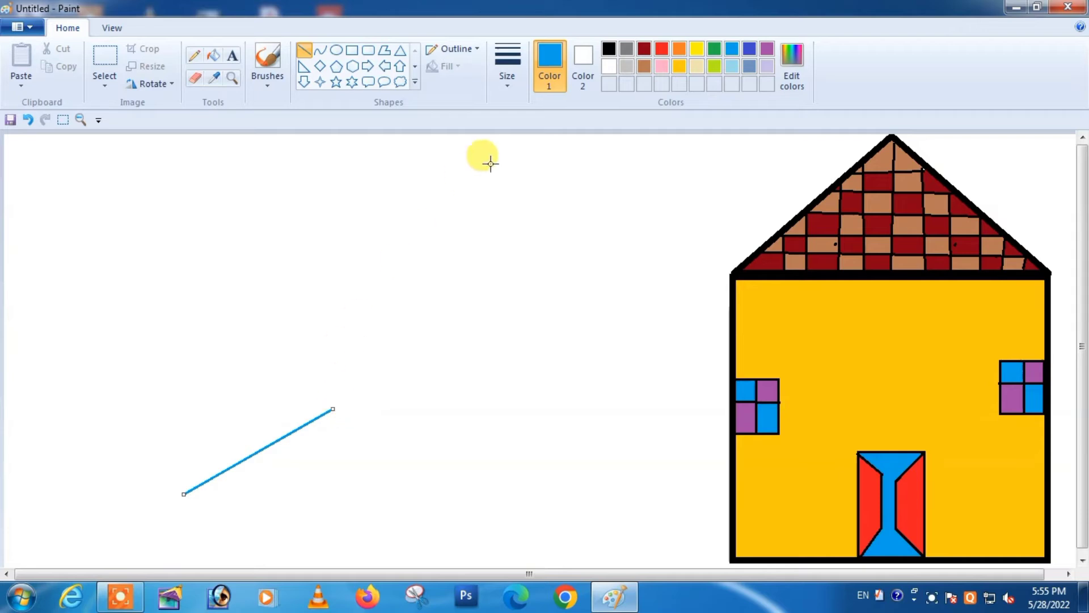
click(612, 52)
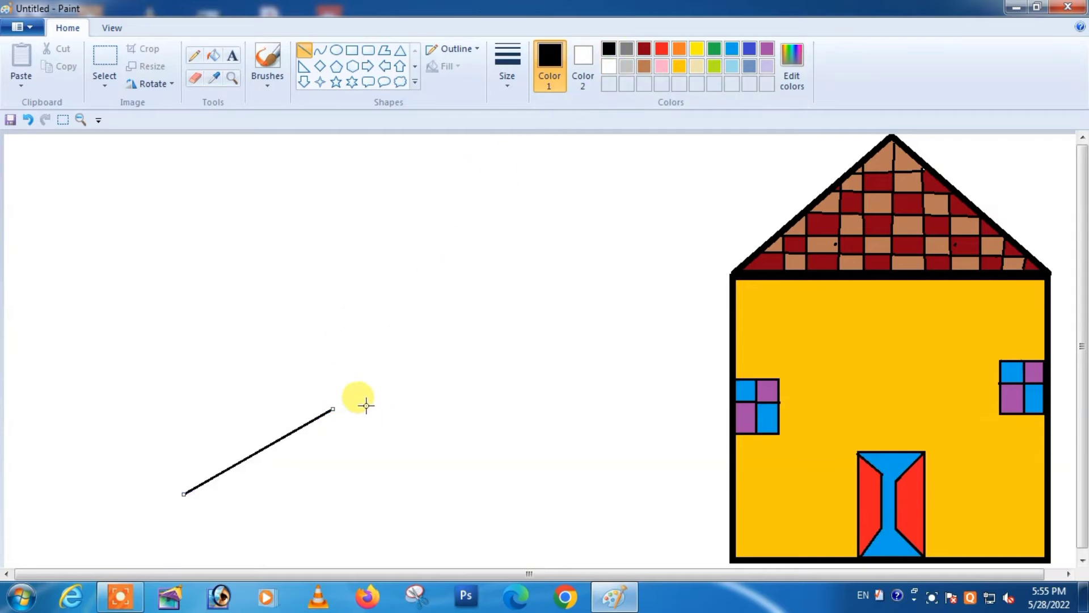
key(Delete)
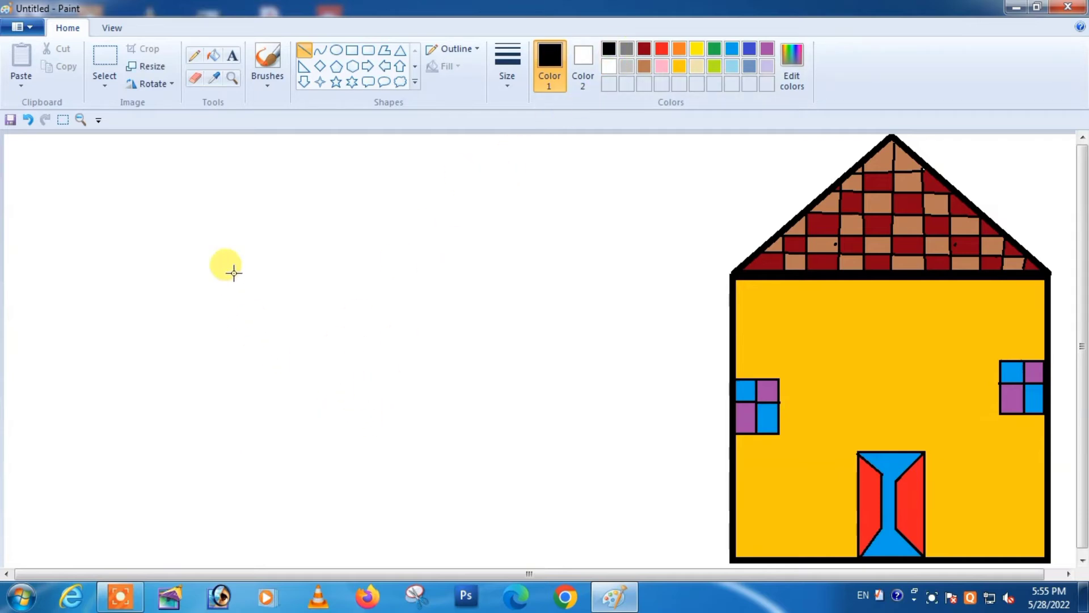
Draw a wavy black hill outline with the Pencil from the canvas's left edge to the house, continuing right of it, plus a short stroke in the lower-left corner.
click(192, 60)
click(519, 76)
click(529, 203)
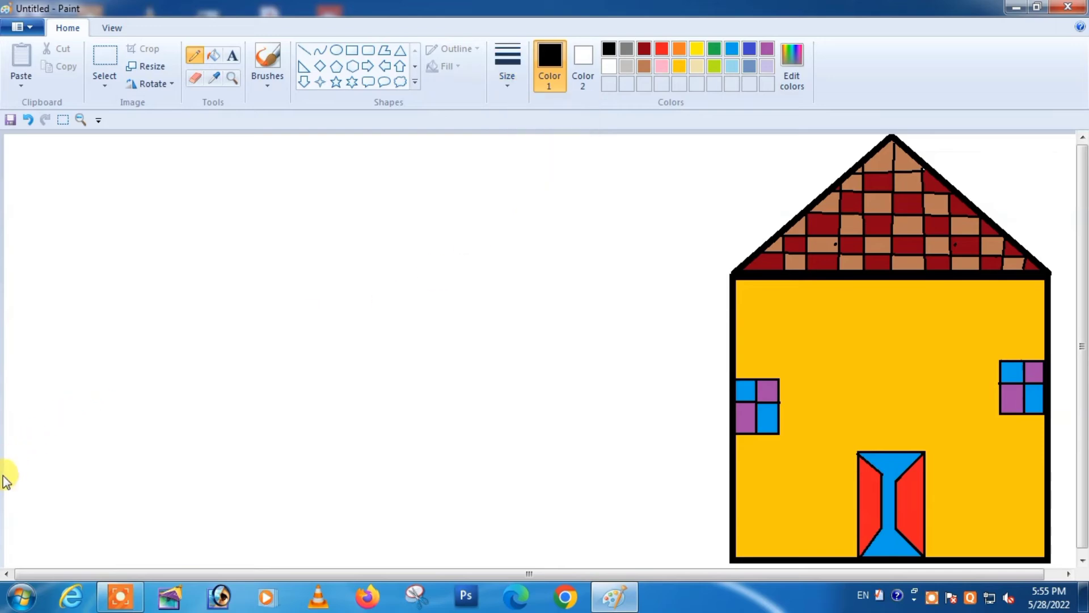
mouse_move(7, 469)
mouse_down()
mouse_move(65, 423)
mouse_move(129, 465)
mouse_move(186, 423)
mouse_move(213, 422)
mouse_move(255, 458)
mouse_move(338, 410)
mouse_move(375, 416)
mouse_move(421, 454)
mouse_move(502, 401)
mouse_move(580, 459)
mouse_move(628, 409)
mouse_move(679, 418)
mouse_move(710, 450)
mouse_move(729, 438)
mouse_up()
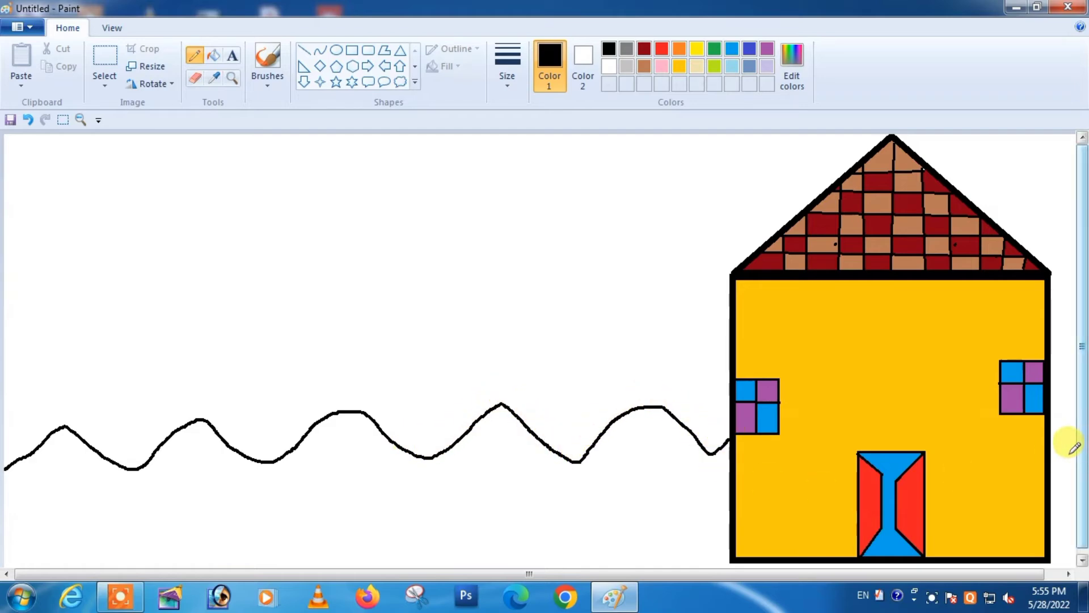
drag(1051, 457, 1080, 452)
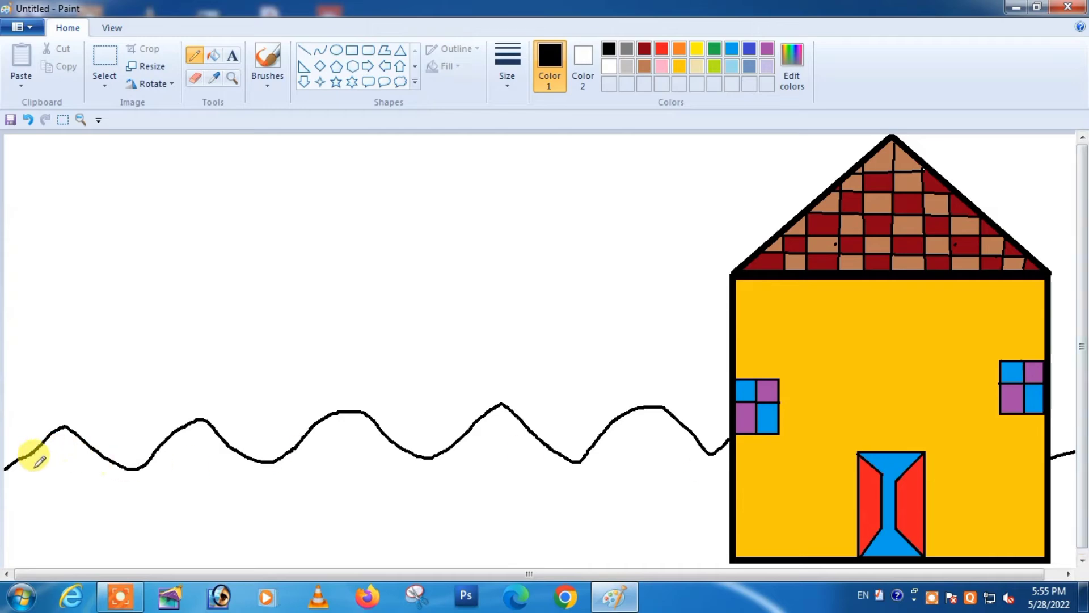
drag(8, 542, 6, 564)
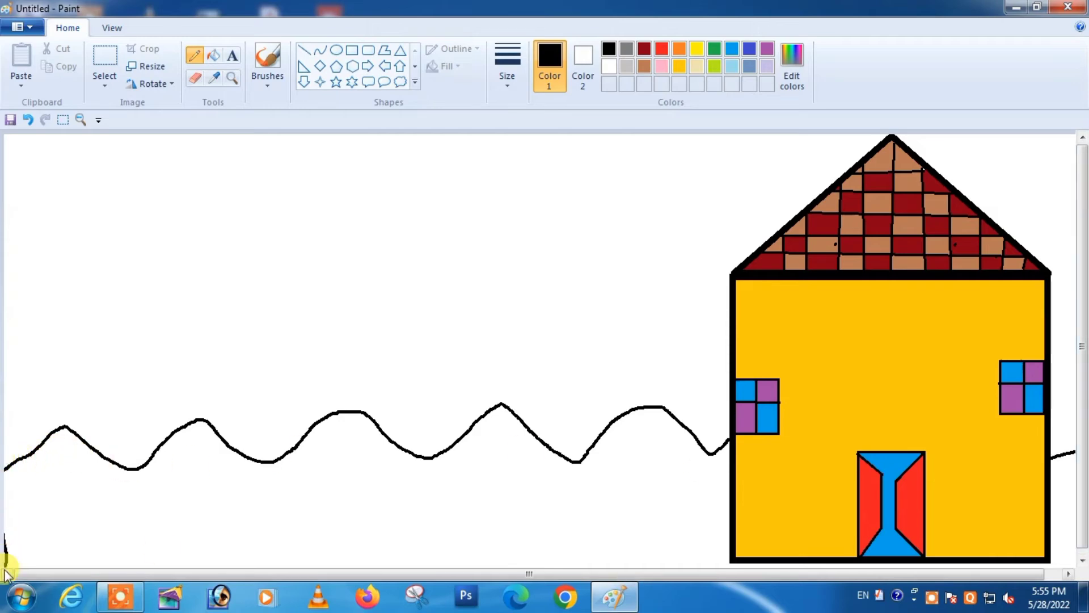
Fill the area below the wavy hill outline with green.
click(213, 55)
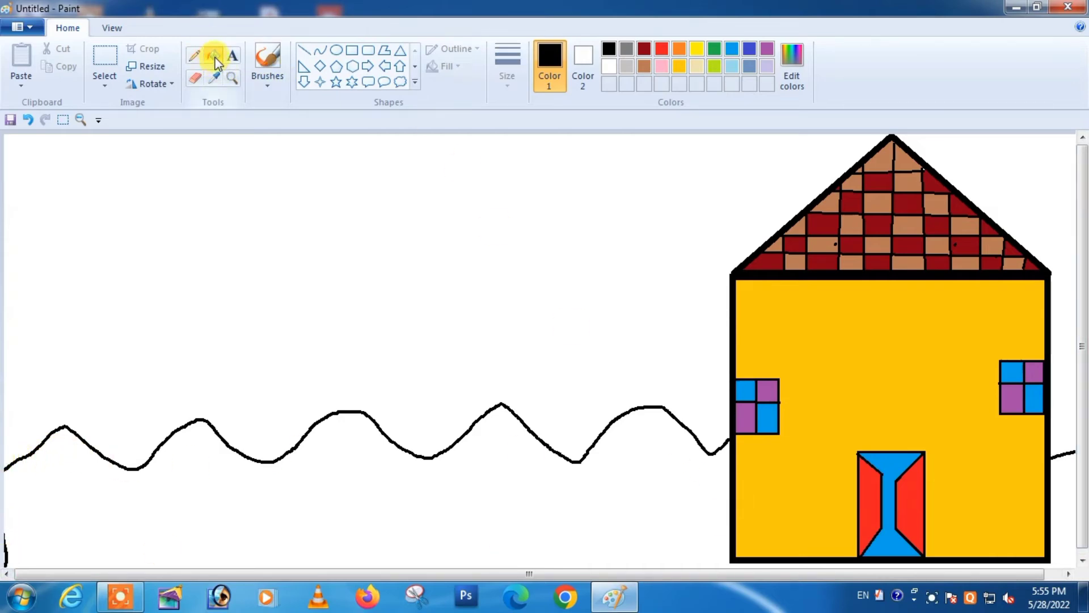
click(714, 51)
click(715, 49)
click(518, 479)
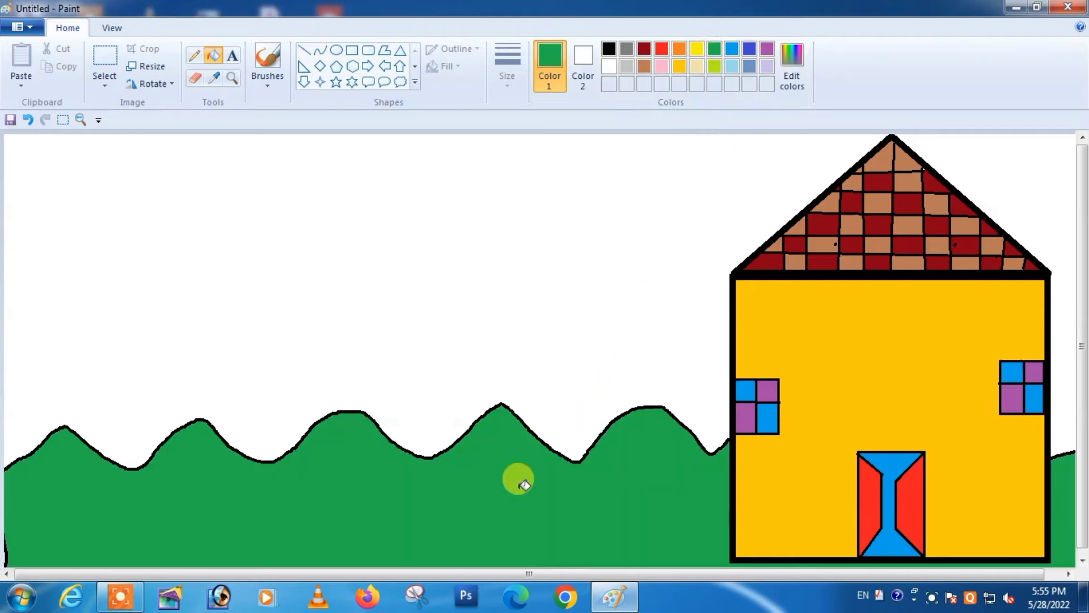
Try a lime fill on the hills and refill them with green.
click(713, 68)
click(474, 491)
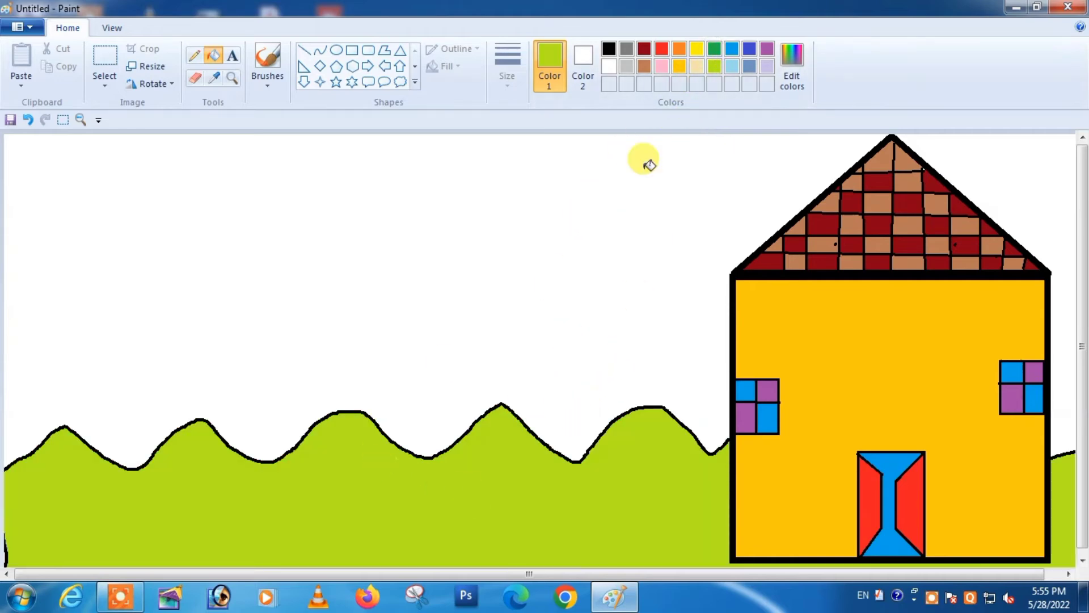
click(714, 49)
click(492, 558)
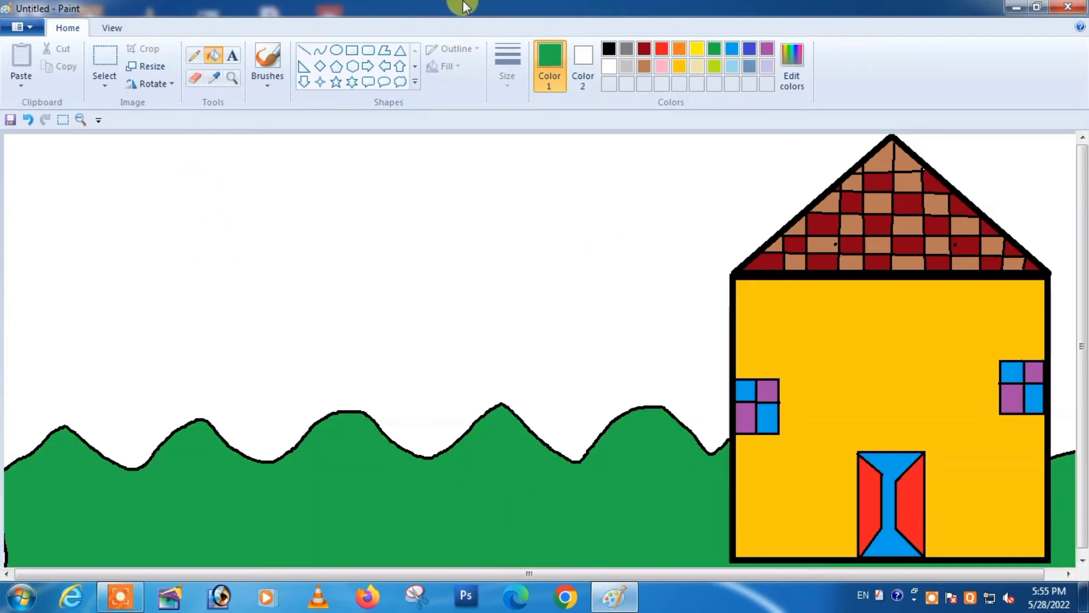
Paint a flower with a brush above the dip between the second and third hills, using round orange dabs for petals and a red centre.
click(231, 78)
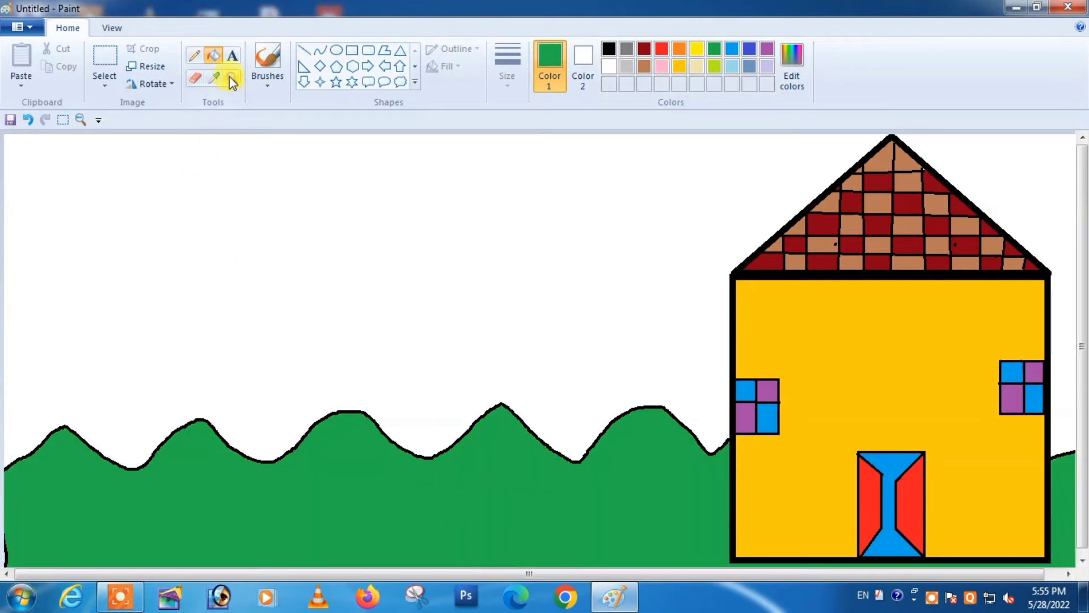
click(271, 83)
click(281, 87)
click(281, 88)
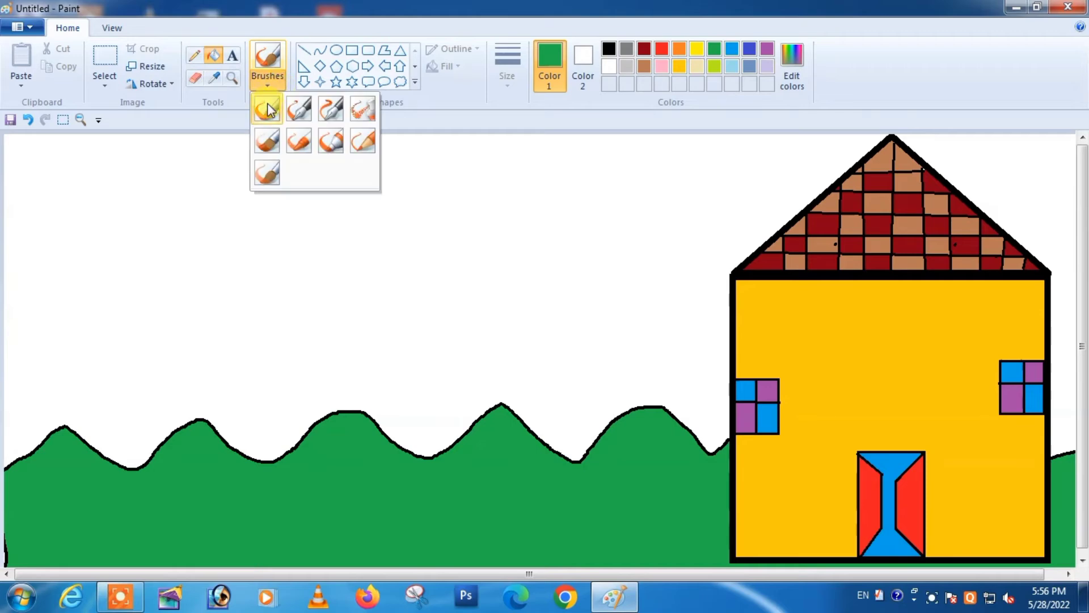
click(263, 175)
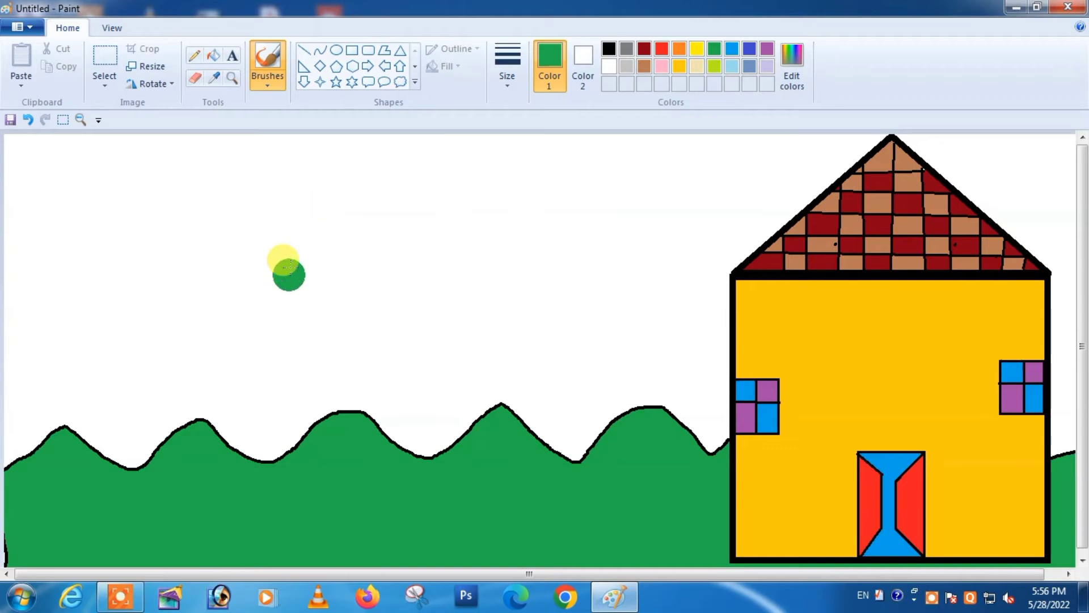
click(679, 50)
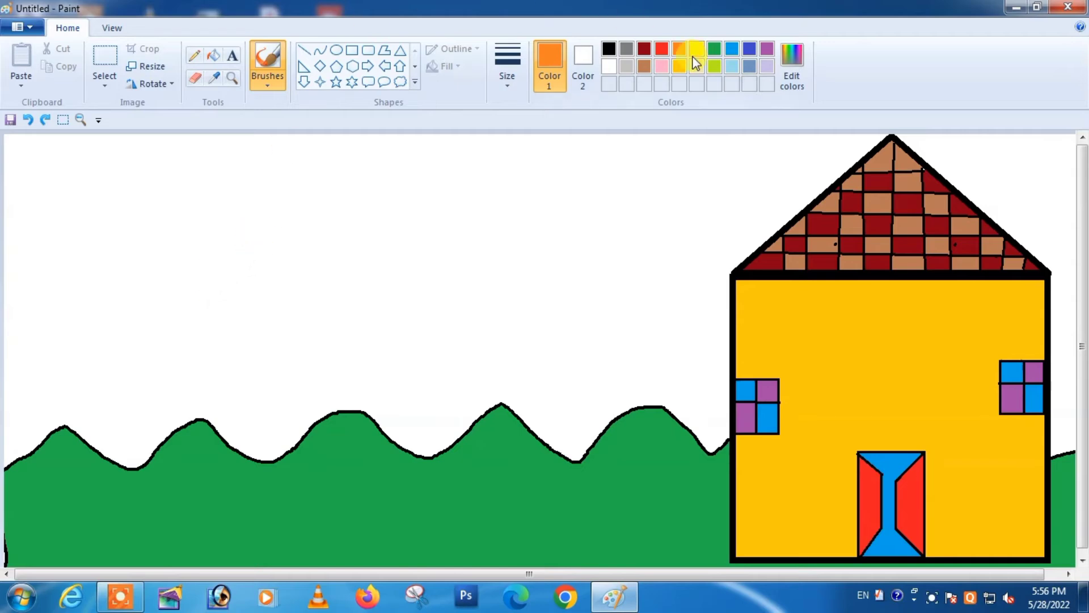
click(282, 316)
click(264, 313)
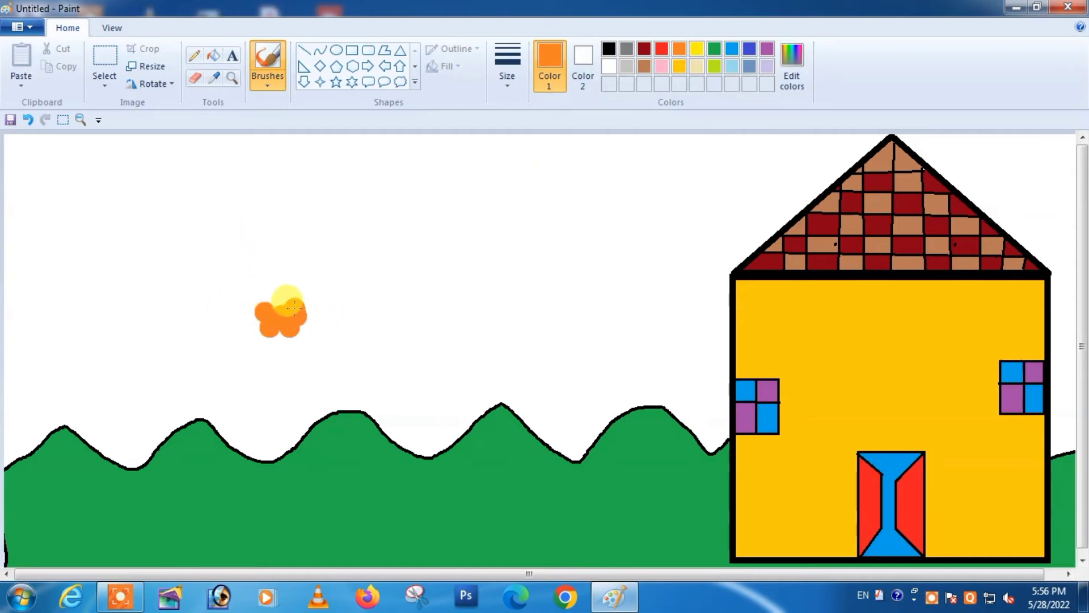
click(292, 301)
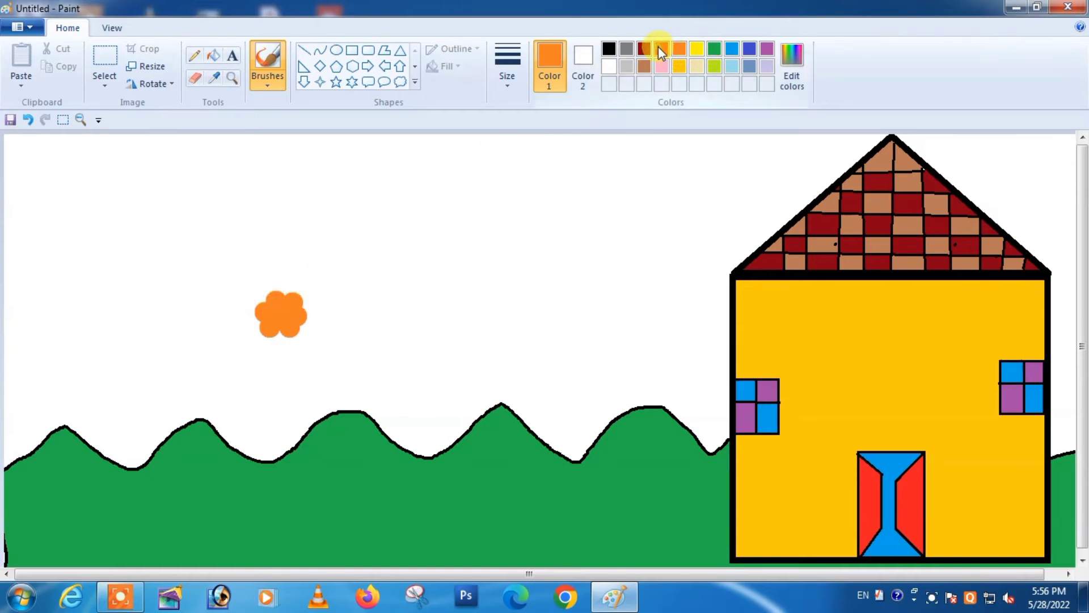
click(659, 48)
click(276, 312)
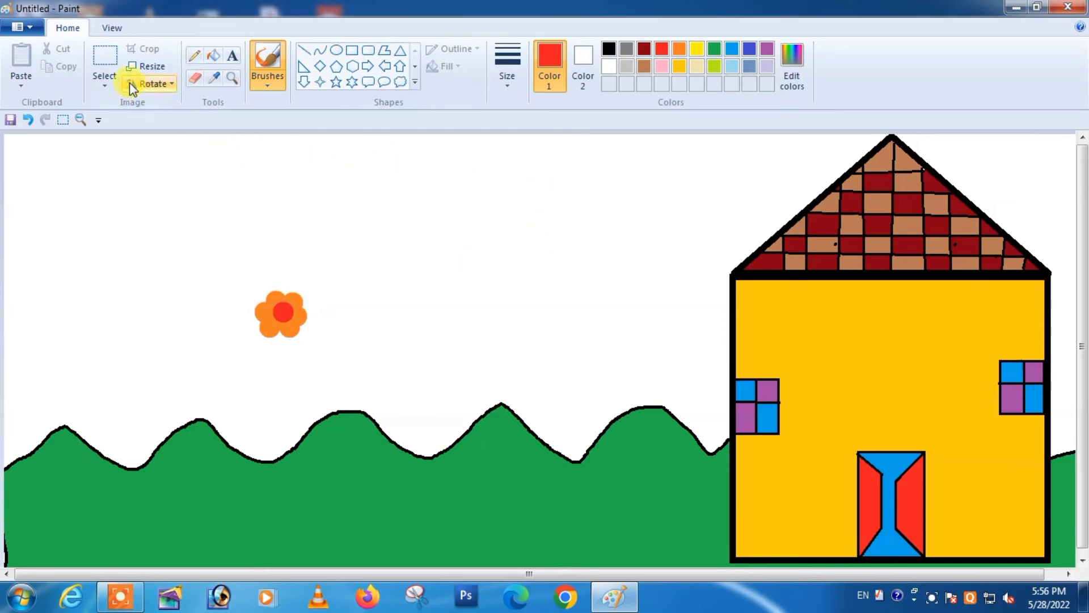
Draw two straight black lines meeting in a narrow V near the lower-left corner of the green hills as flower stems.
click(194, 56)
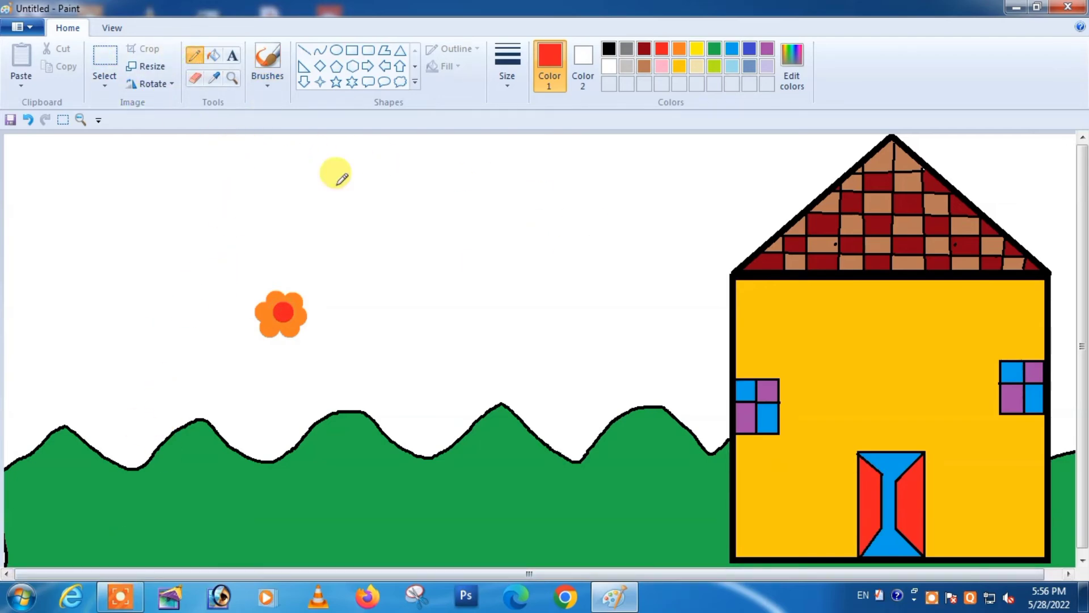
click(609, 49)
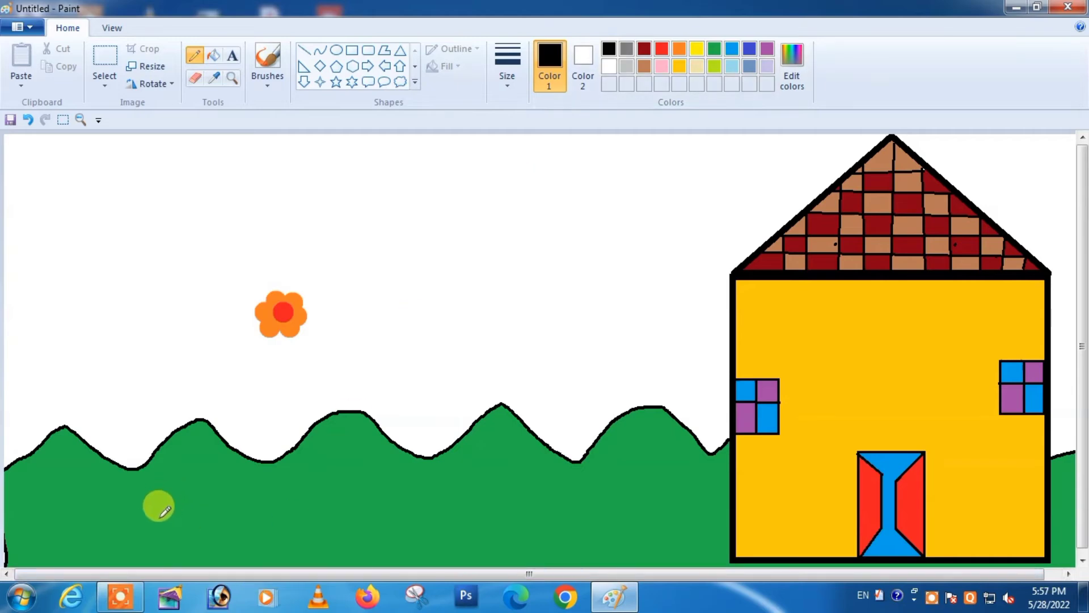
click(304, 51)
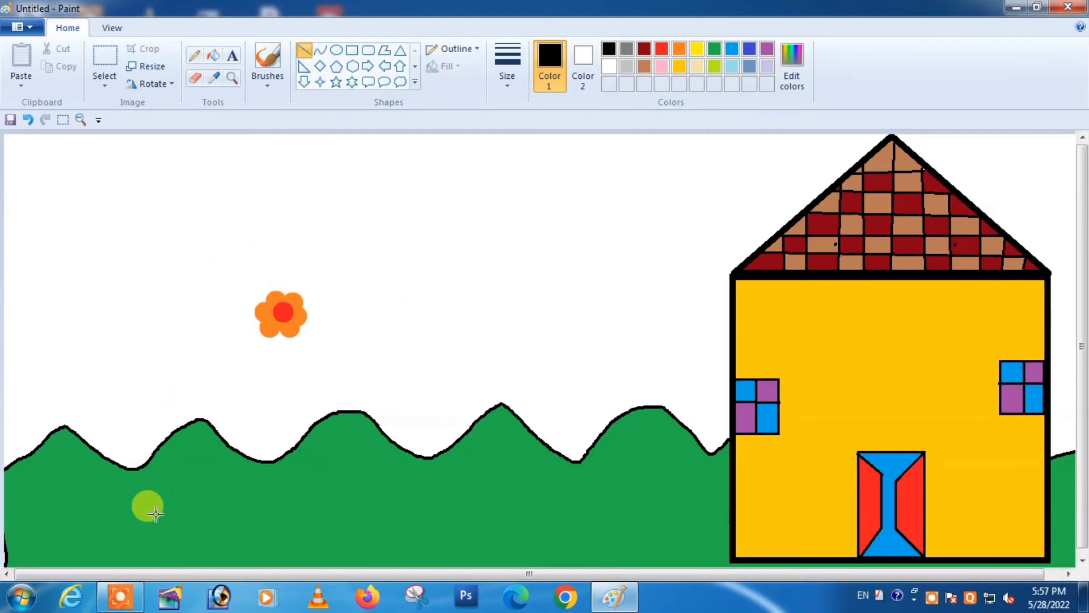
drag(69, 525, 67, 563)
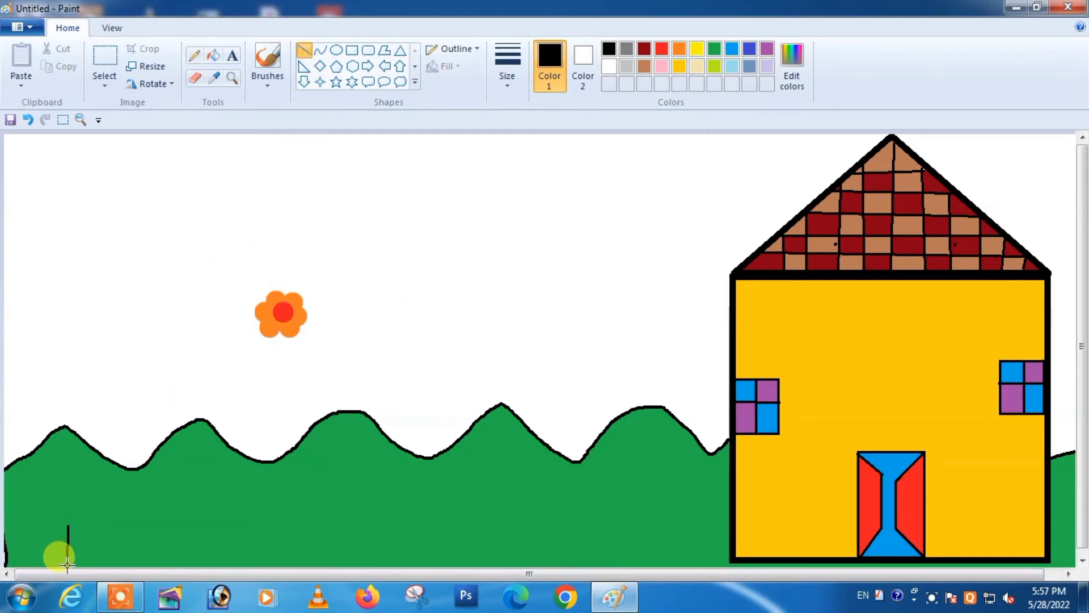
mouse_move(92, 525)
mouse_down()
mouse_move(72, 565)
mouse_move(101, 541)
mouse_move(69, 543)
mouse_move(68, 567)
mouse_up()
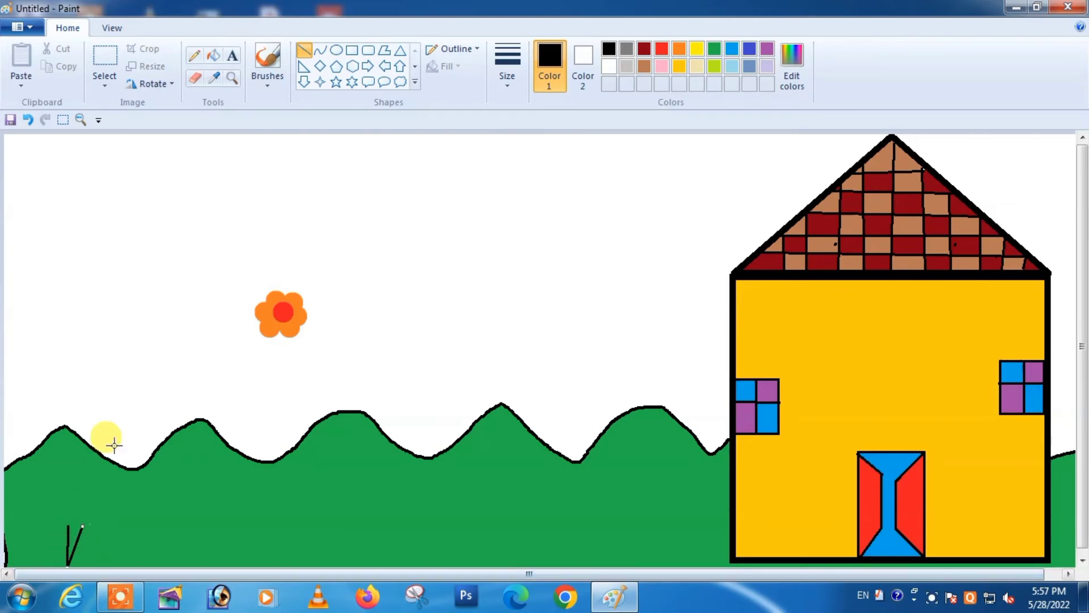
click(172, 397)
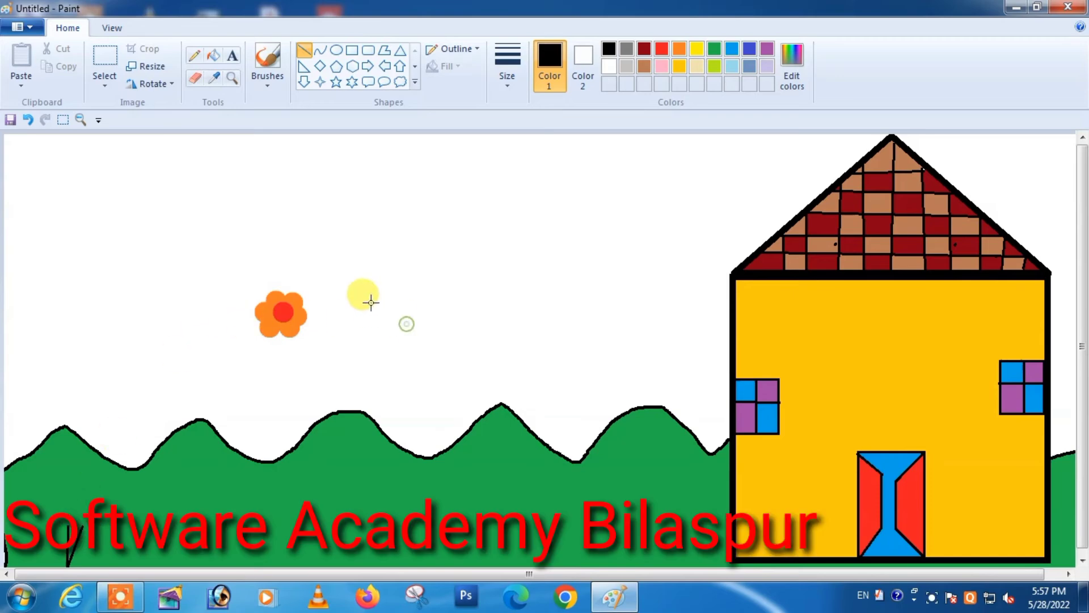
Select the orange flower with a rectangular selection and move it onto the top of the V-shaped stem lines.
drag(285, 312, 214, 405)
key(ctrl+z)
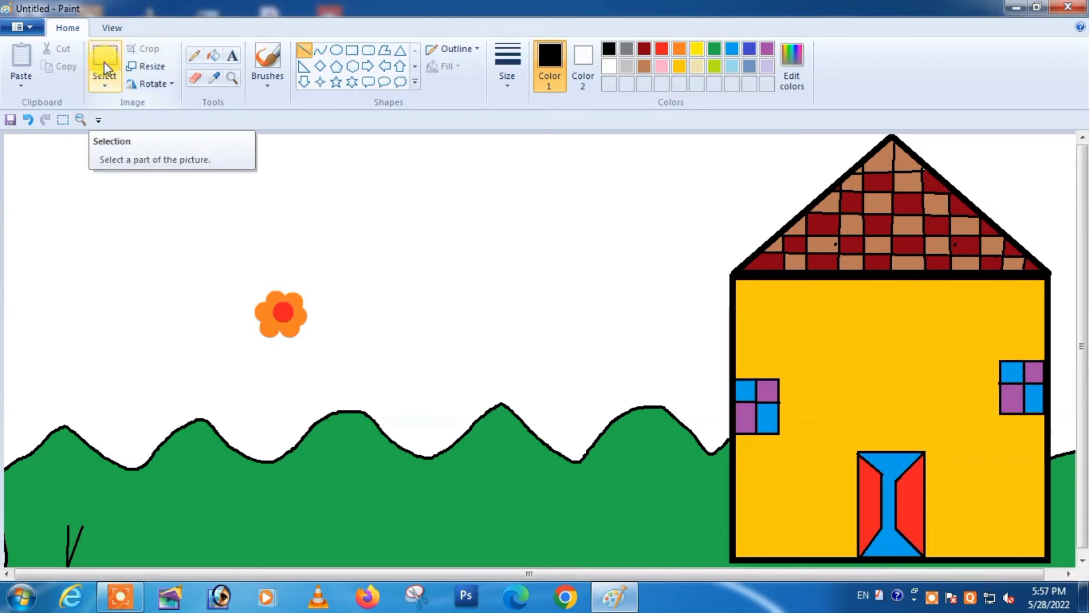
click(107, 84)
drag(239, 289, 81, 506)
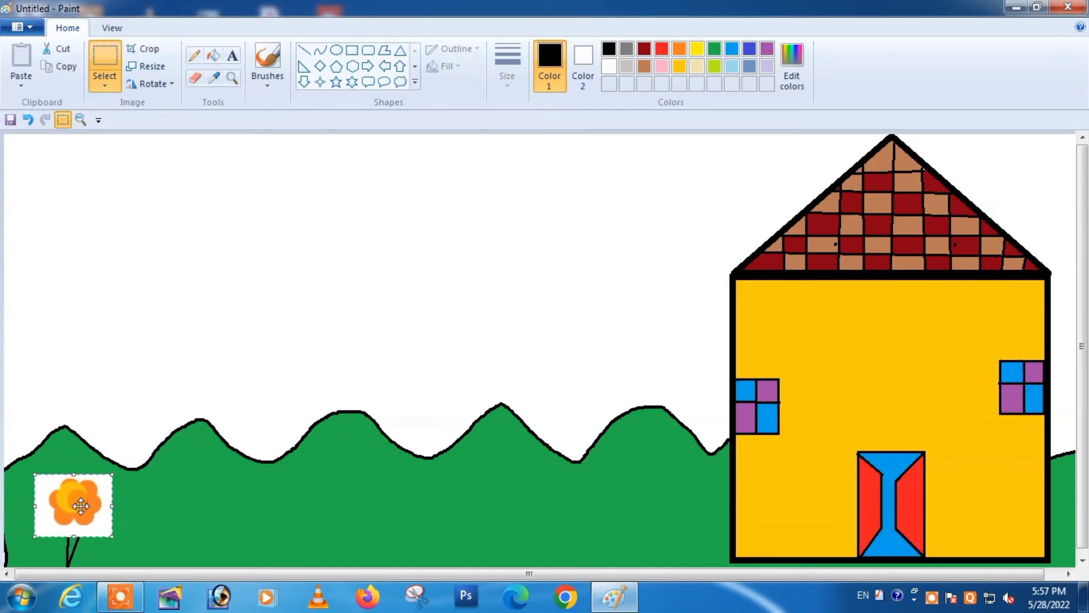
click(146, 392)
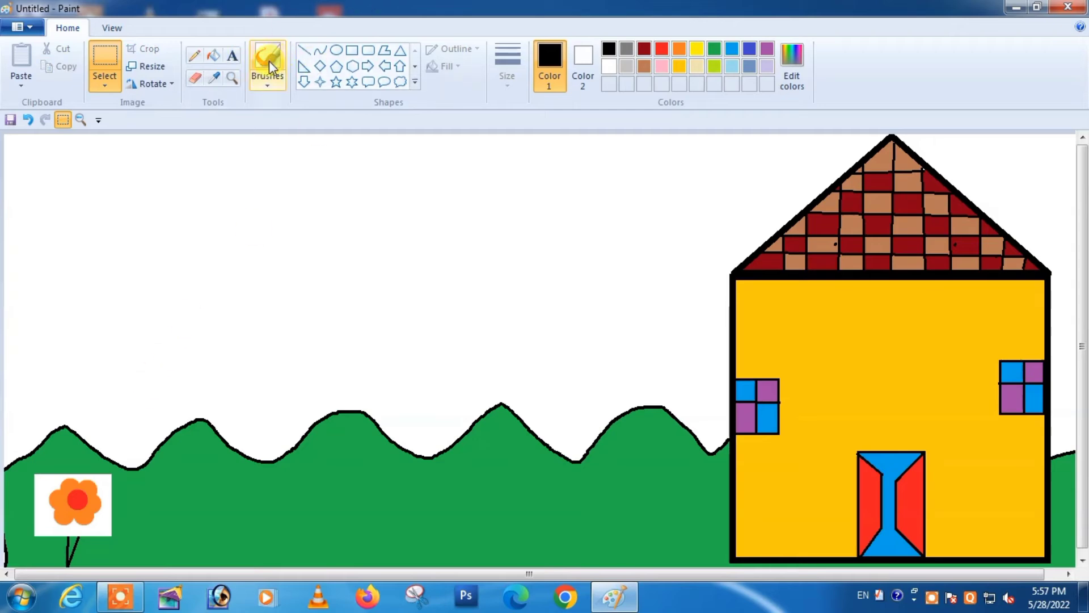
Fill the white background around the moved flower with green to match the hills.
click(214, 56)
click(713, 49)
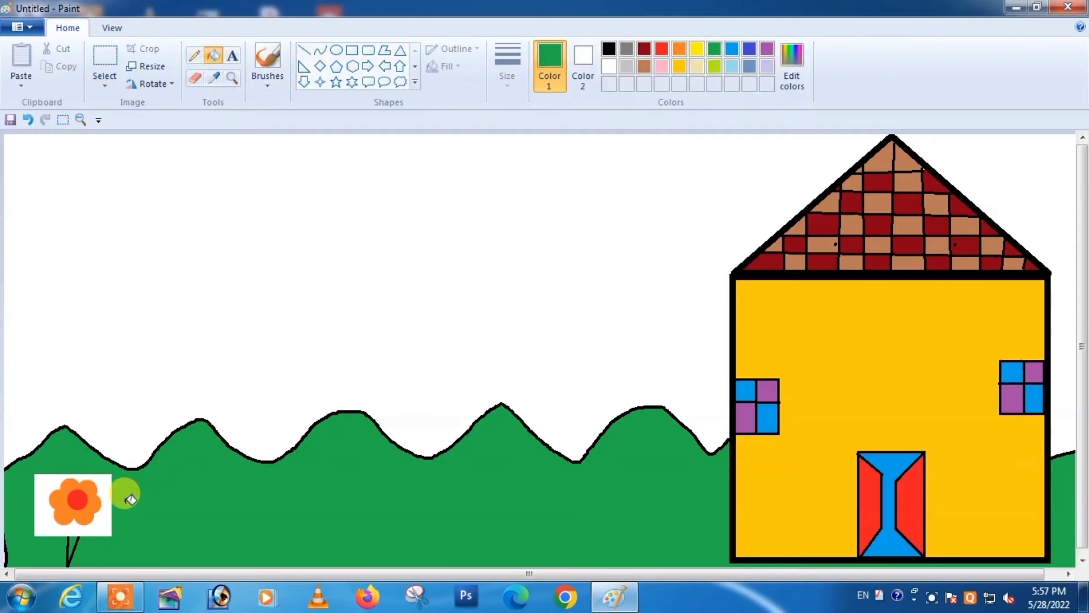
click(110, 519)
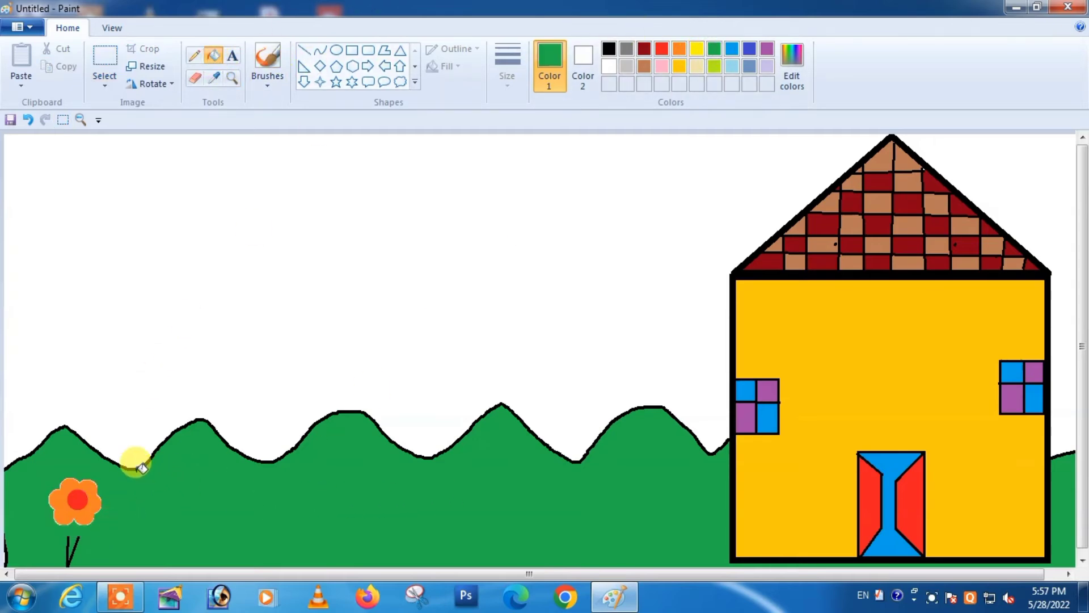
Extend the flower's stems up to the petals and draw leaf outlines around their base with the Pencil in black.
click(196, 56)
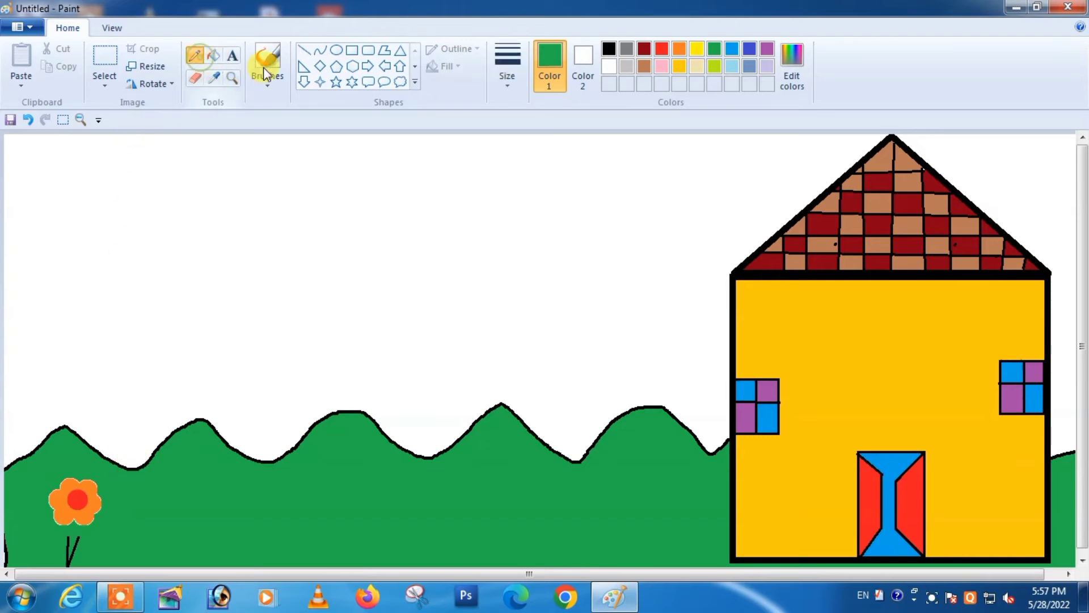
click(520, 88)
click(511, 182)
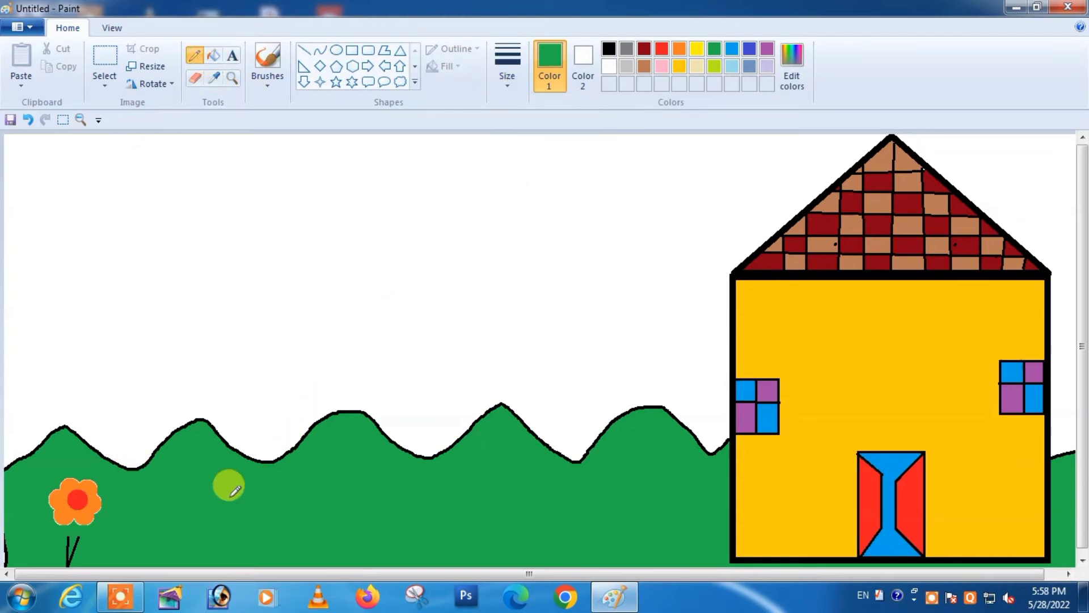
click(607, 51)
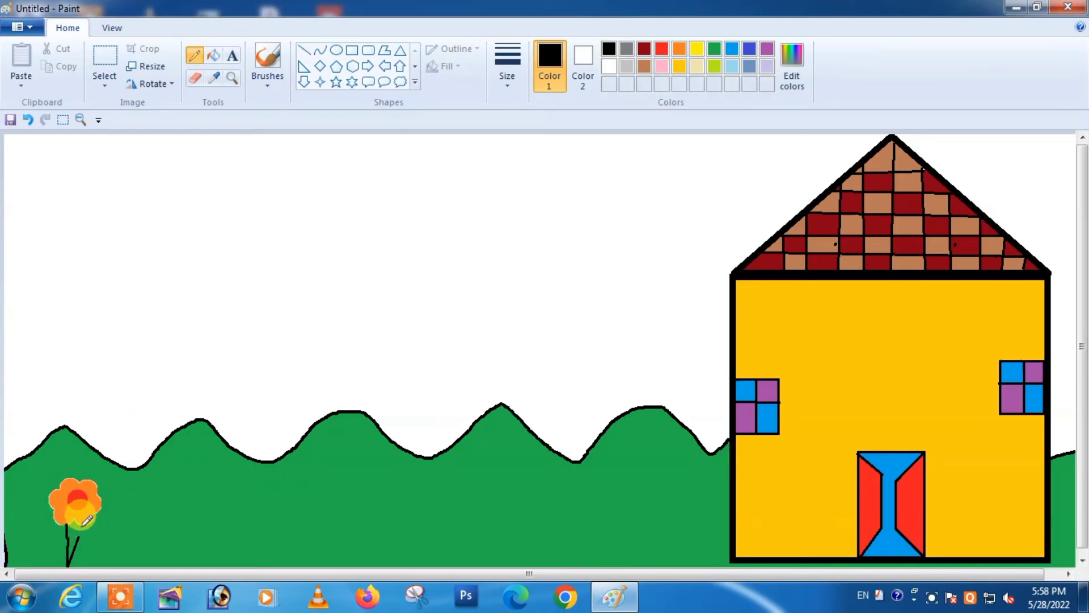
click(132, 380)
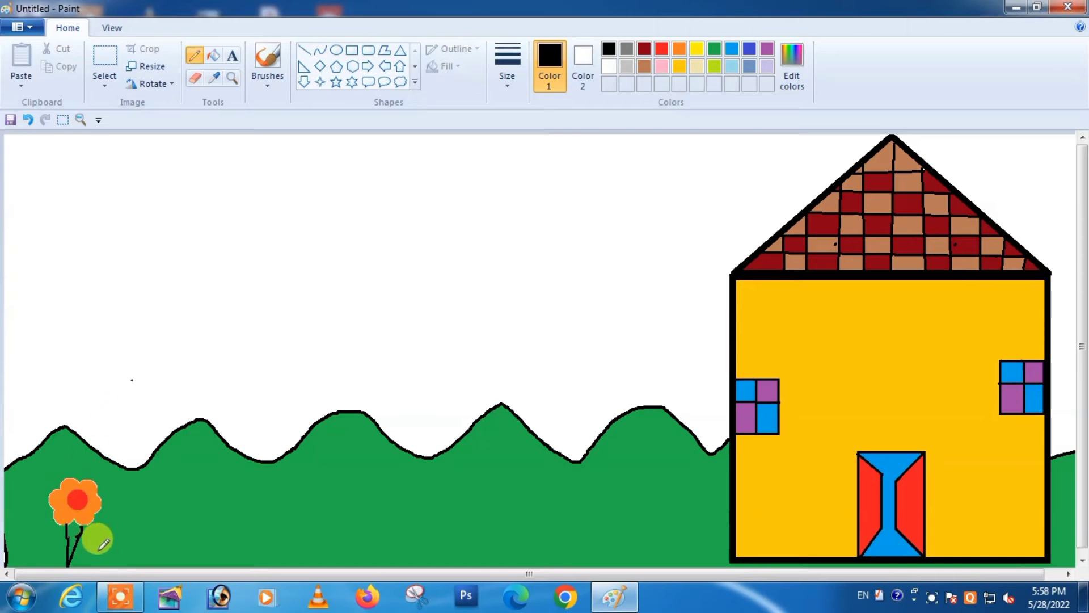
mouse_move(76, 549)
mouse_down()
mouse_move(107, 541)
mouse_move(69, 548)
mouse_move(105, 545)
mouse_move(77, 540)
mouse_move(92, 552)
mouse_move(87, 539)
mouse_move(104, 553)
mouse_move(63, 549)
mouse_move(66, 563)
mouse_move(57, 537)
mouse_up()
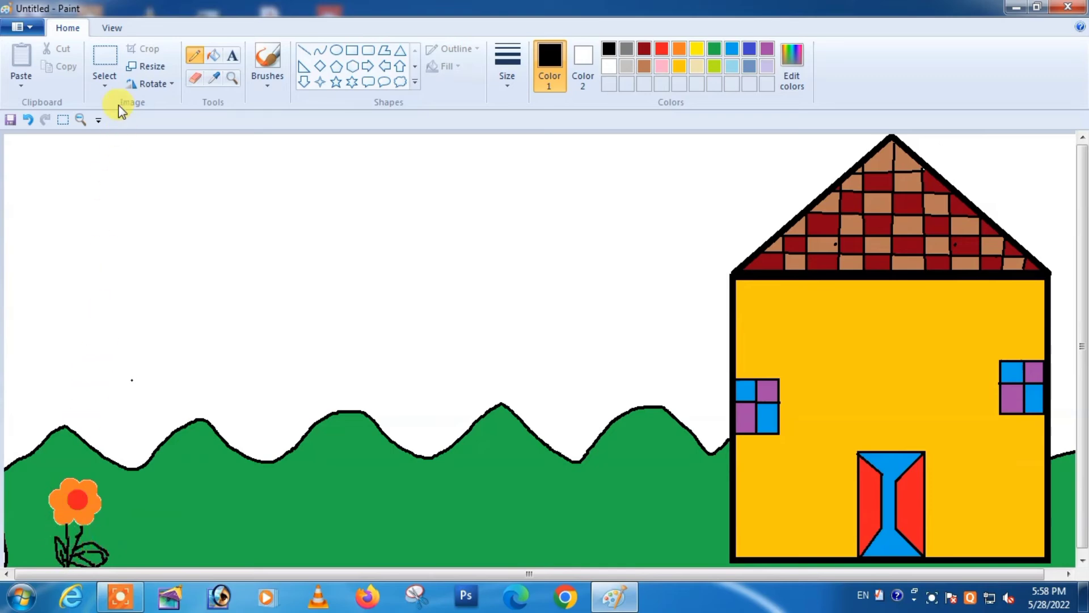
Copy the whole flower with its stems and leaves and place a pasted copy just to its right.
click(106, 60)
drag(33, 478, 132, 566)
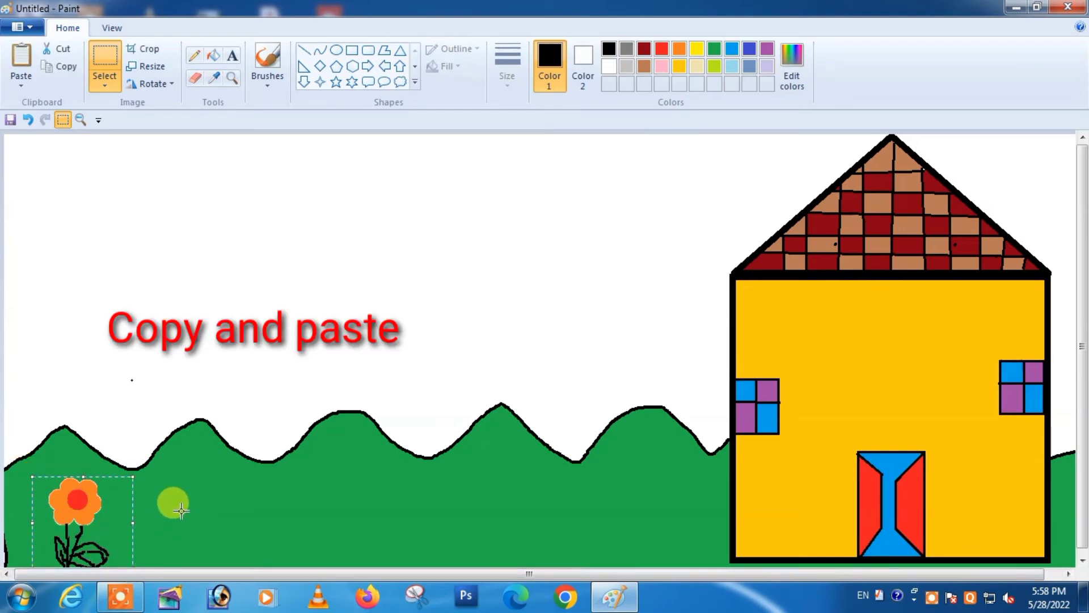
key(ctrl+c)
key(ctrl+v)
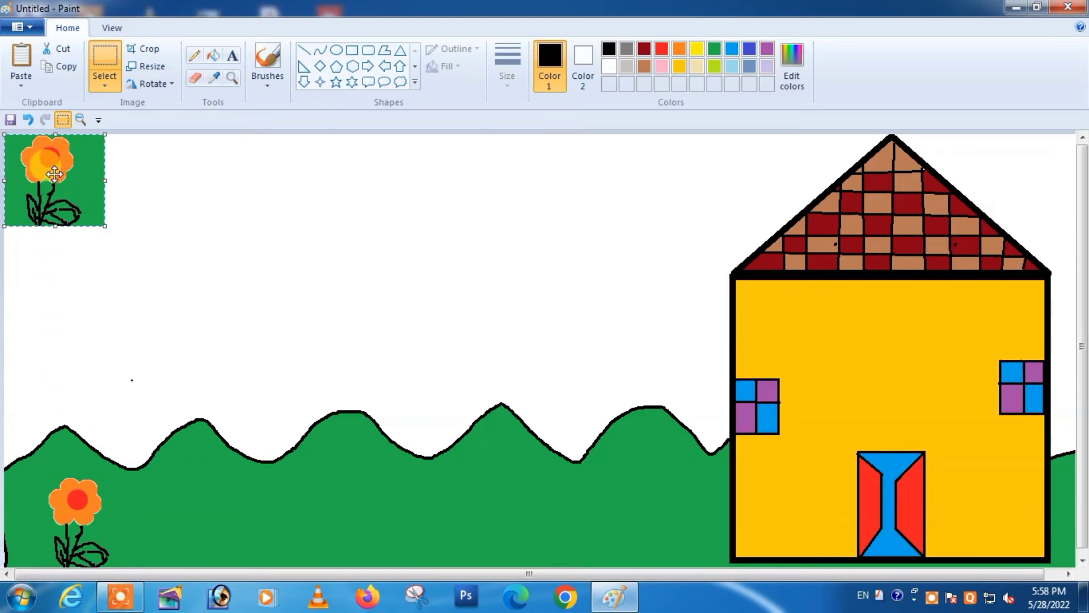
drag(55, 173, 182, 516)
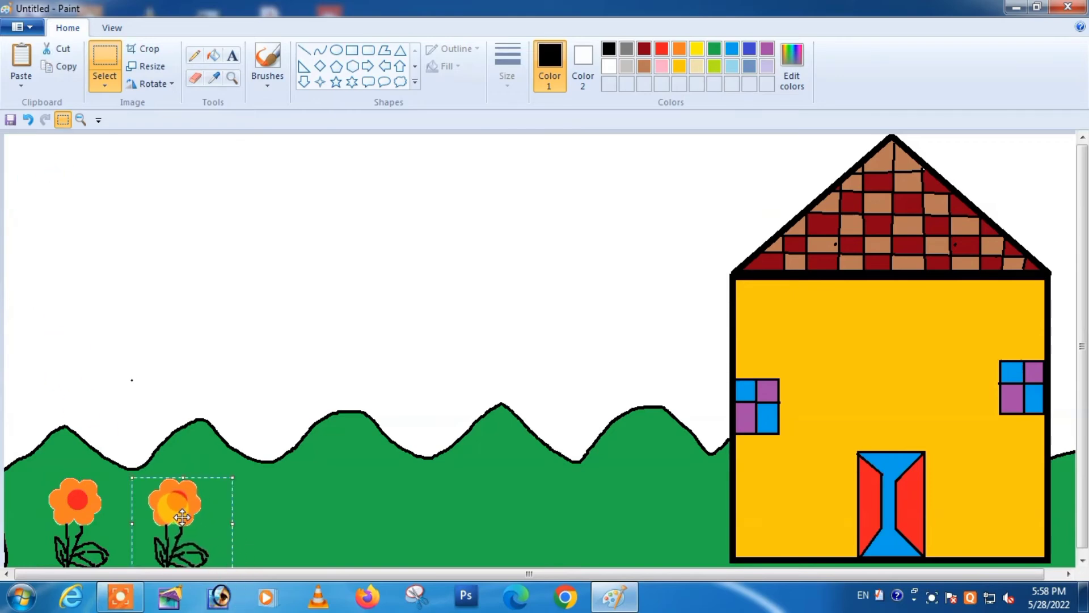
Paste four more flower copies and line them up in a row along the hills towards the house.
key(ctrl+v)
drag(62, 159, 295, 508)
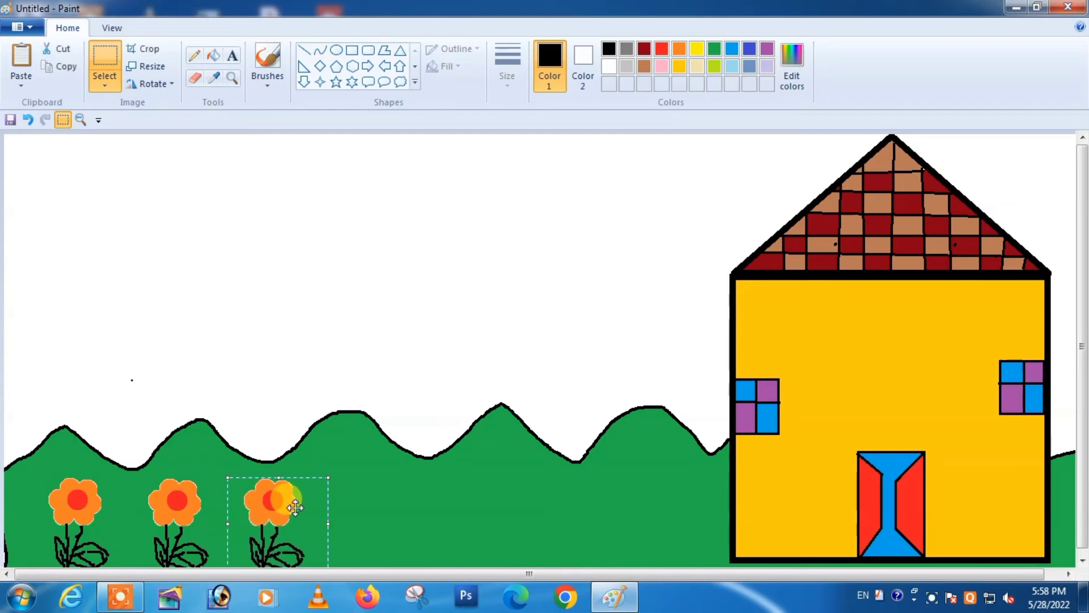
key(ctrl+v)
drag(45, 173, 366, 515)
key(ctrl+v)
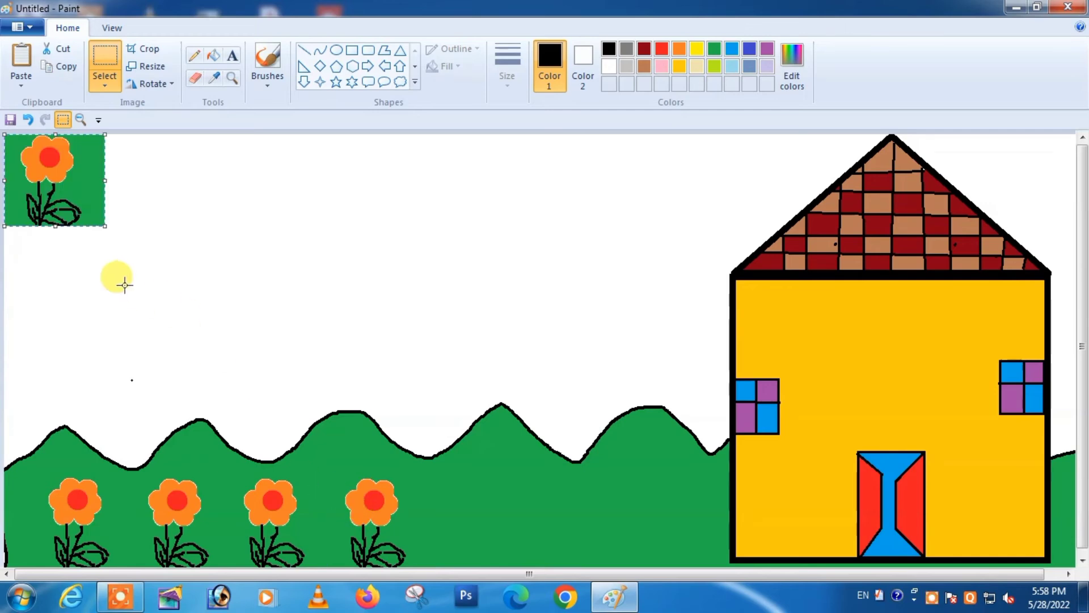
drag(39, 161, 474, 515)
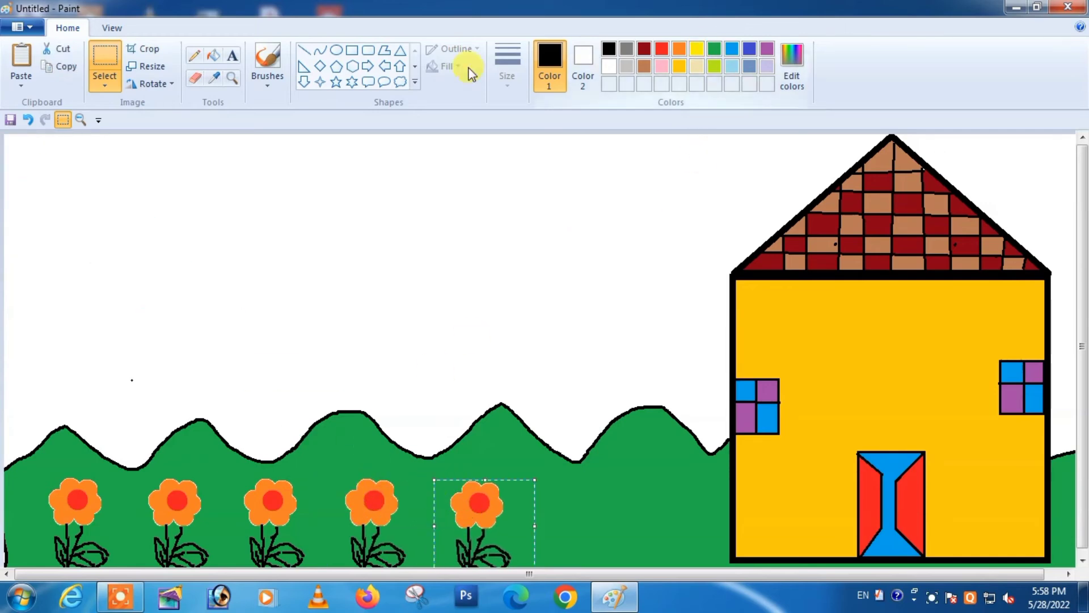
key(ctrl+v)
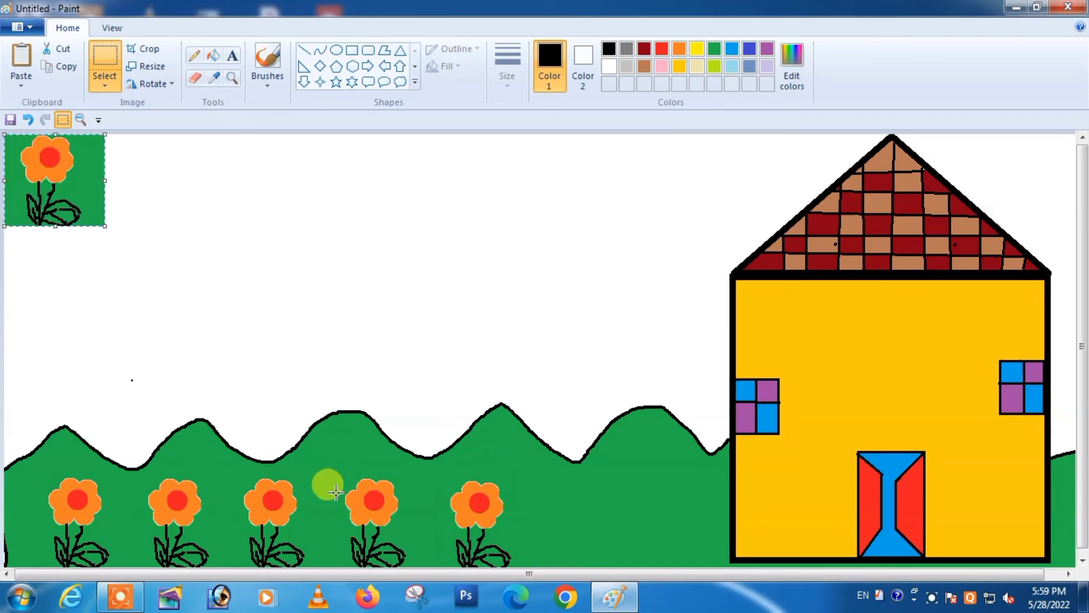
drag(37, 161, 601, 501)
click(580, 354)
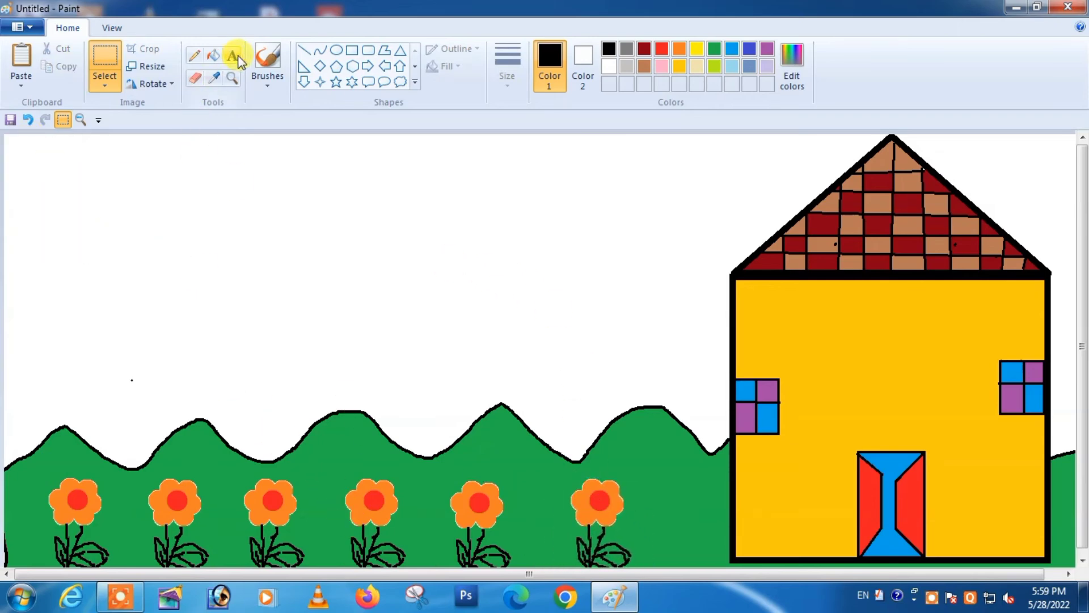
Paint over the petals and centre of the flower nearest the house in purple with a round brush.
click(268, 59)
click(267, 86)
click(270, 108)
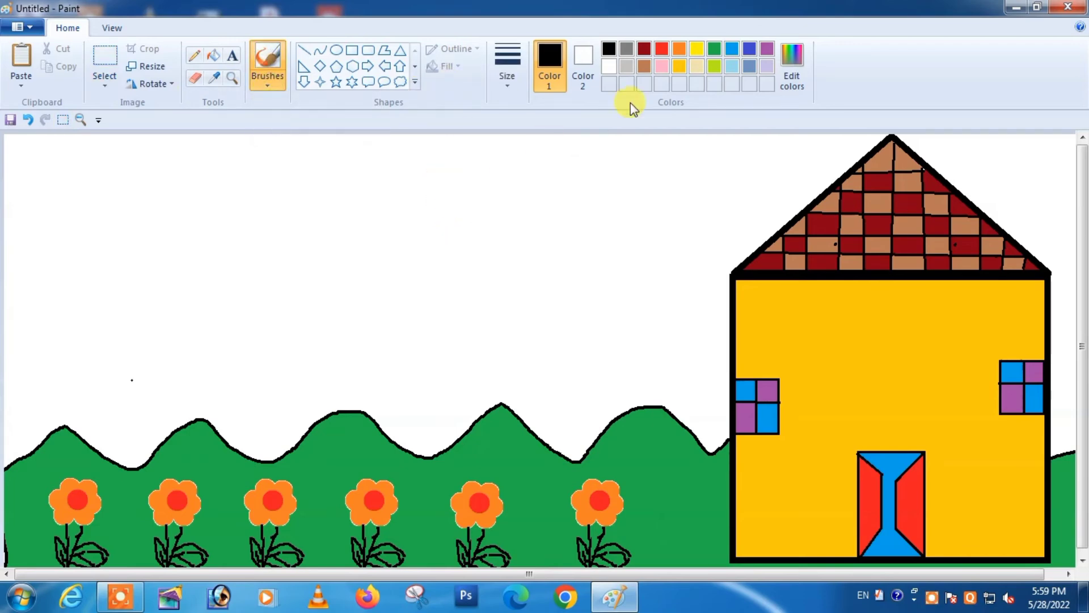
click(766, 49)
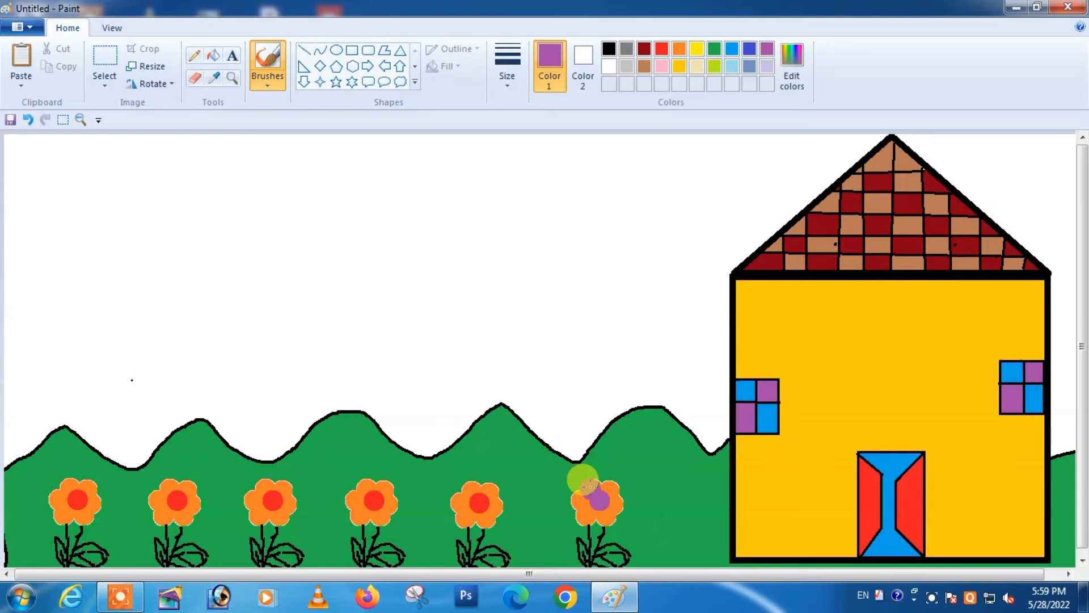
drag(590, 485, 582, 508)
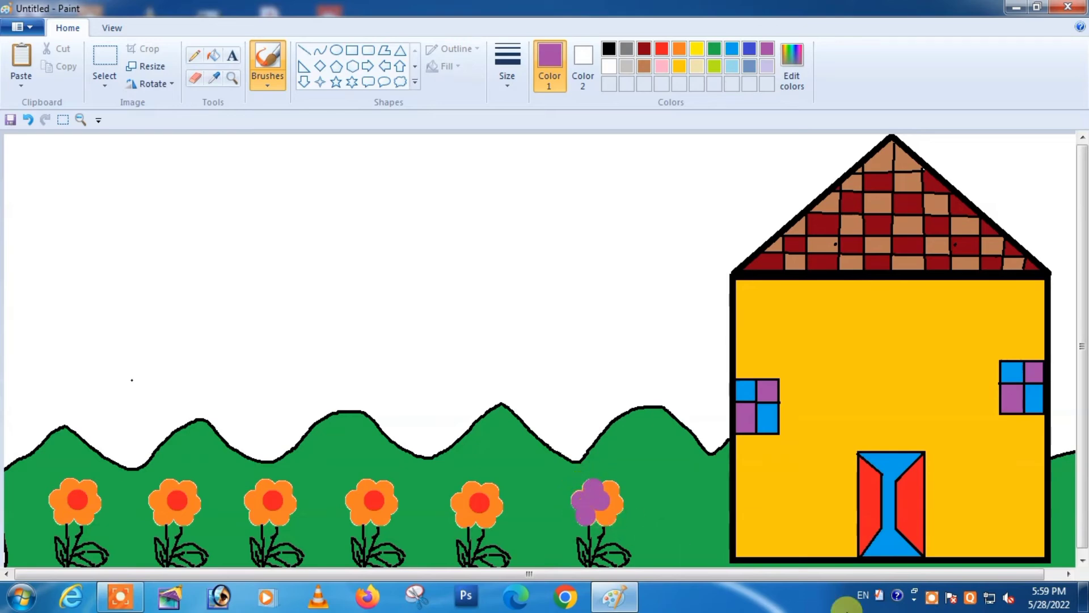
click(933, 600)
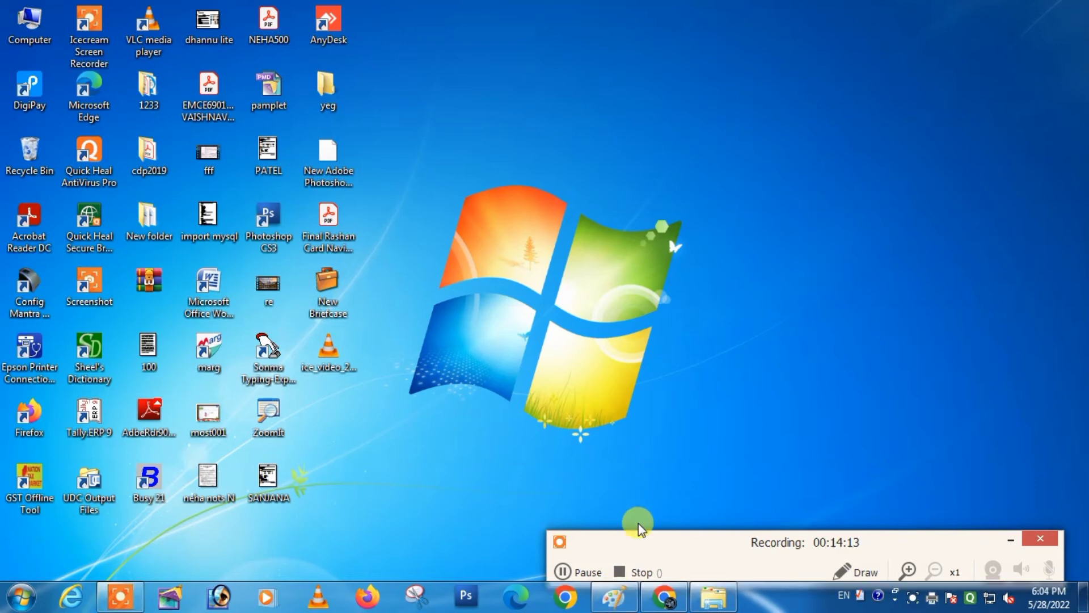
click(1009, 547)
click(614, 597)
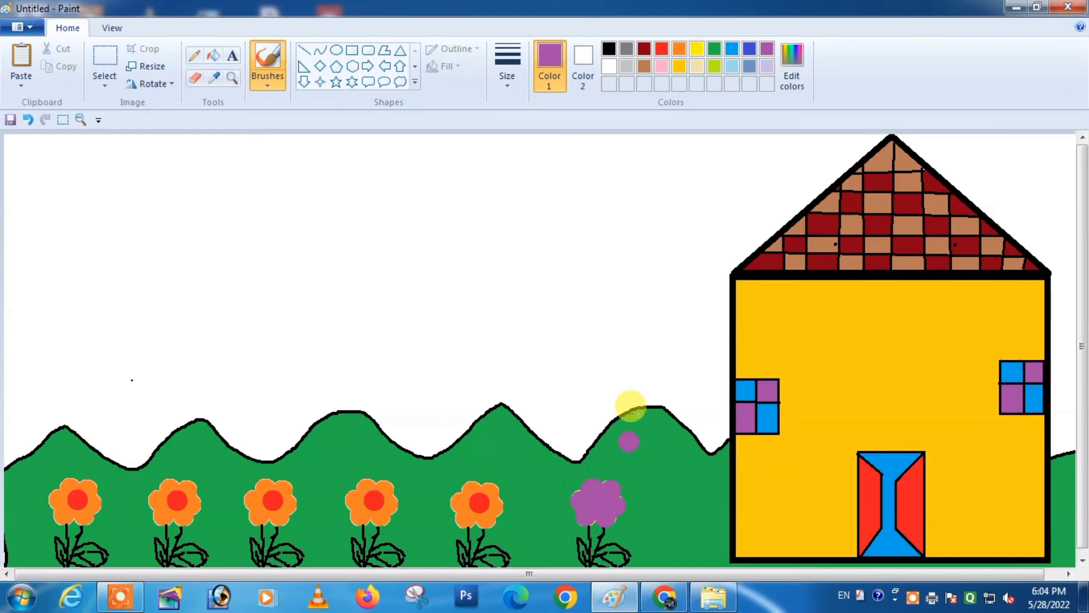
Paint a yellow centre on the purple flower.
click(697, 49)
click(595, 502)
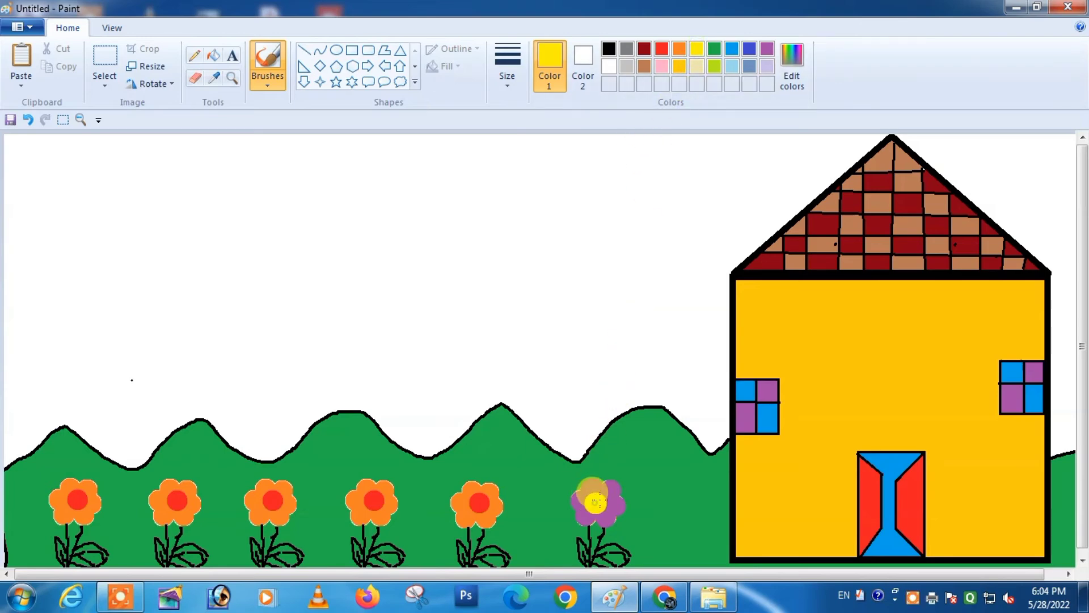
click(568, 218)
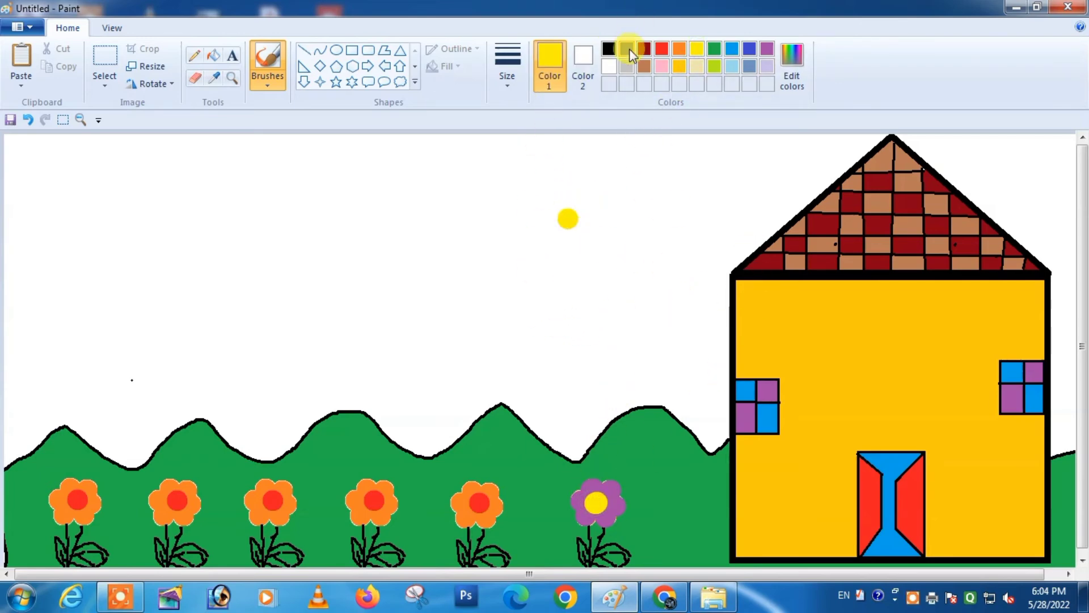
click(609, 66)
click(569, 217)
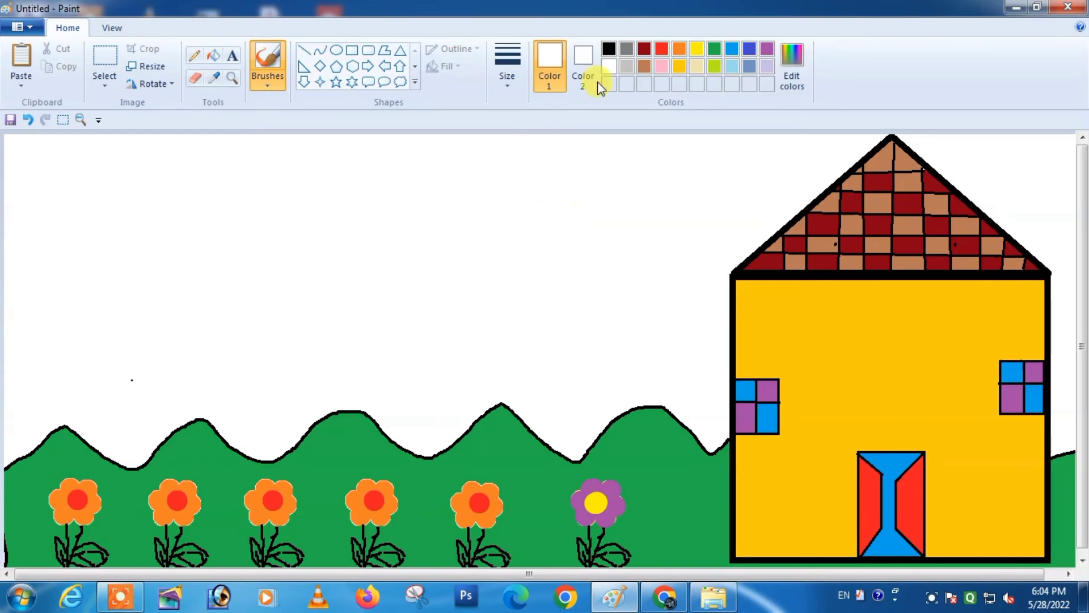
click(610, 50)
click(589, 243)
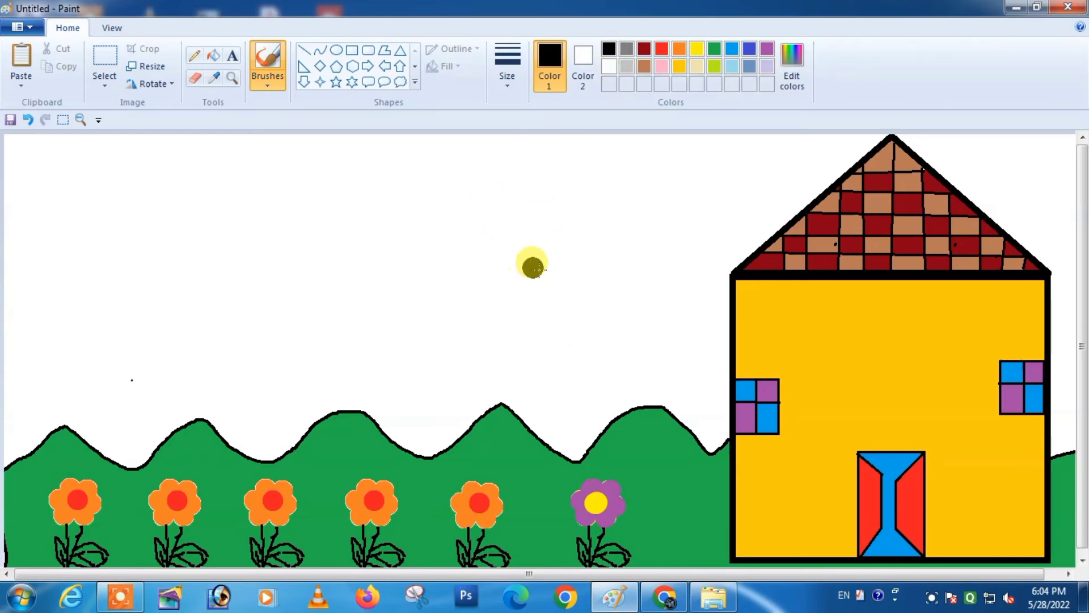
Spray small indigo speckles over the green hills around all six flowers and up to the house with the airbrush.
click(264, 78)
click(361, 109)
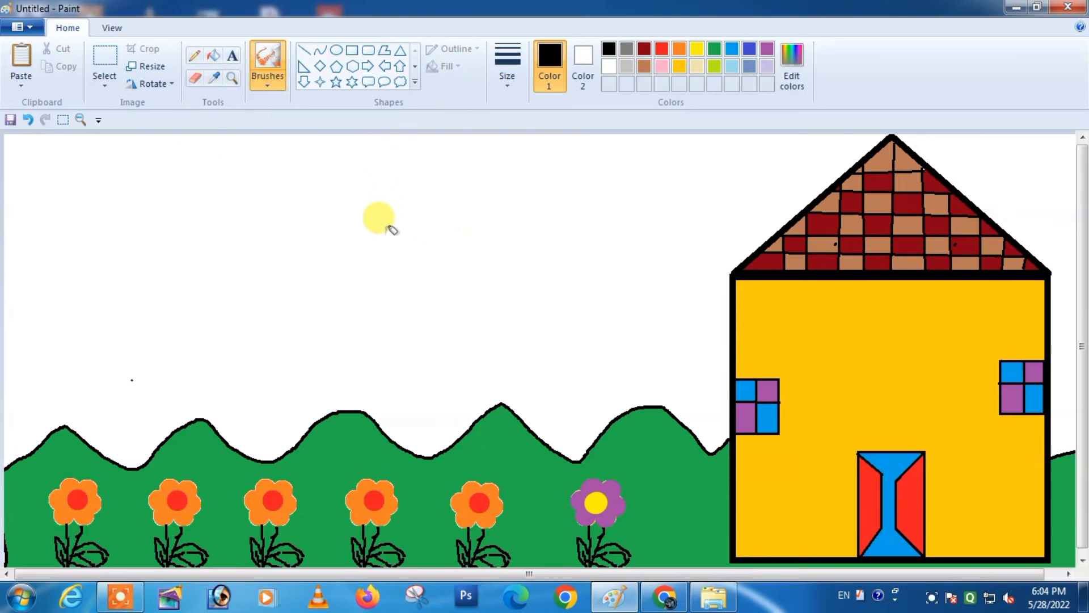
click(747, 50)
click(431, 497)
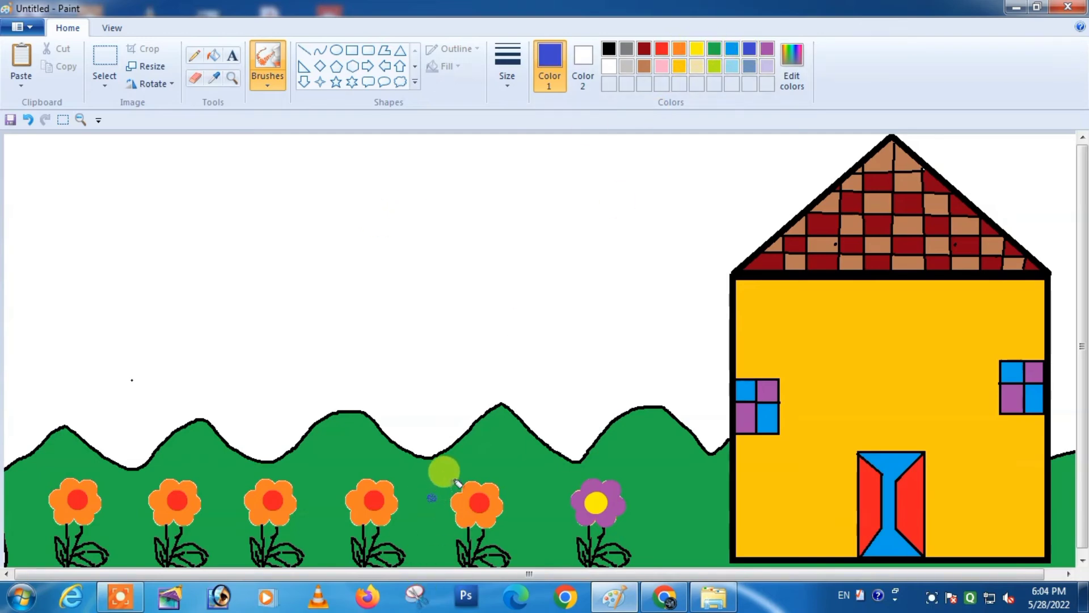
click(359, 460)
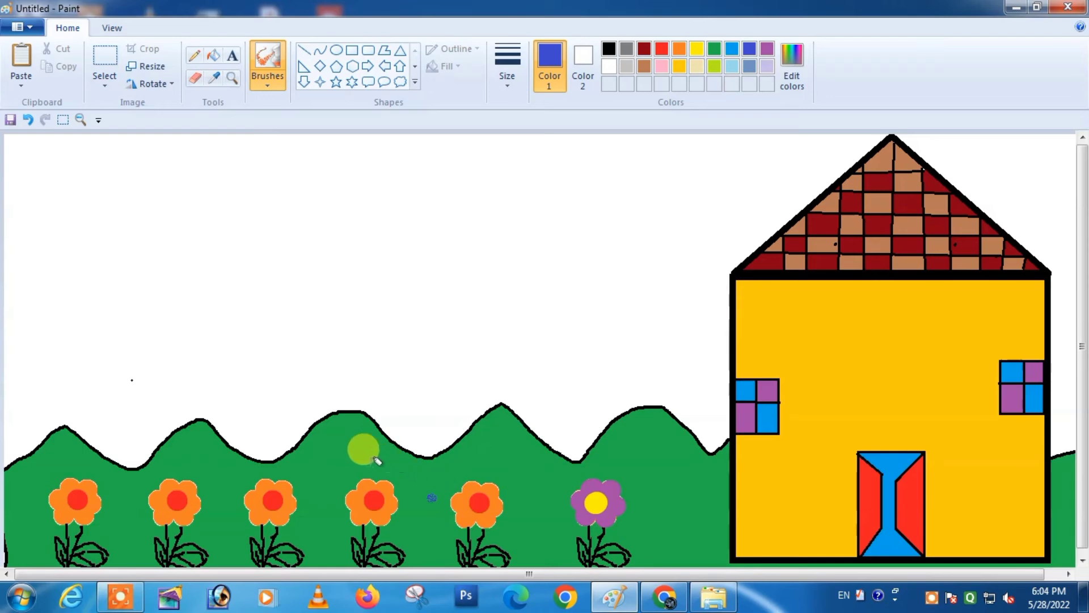
click(306, 462)
click(304, 499)
click(316, 546)
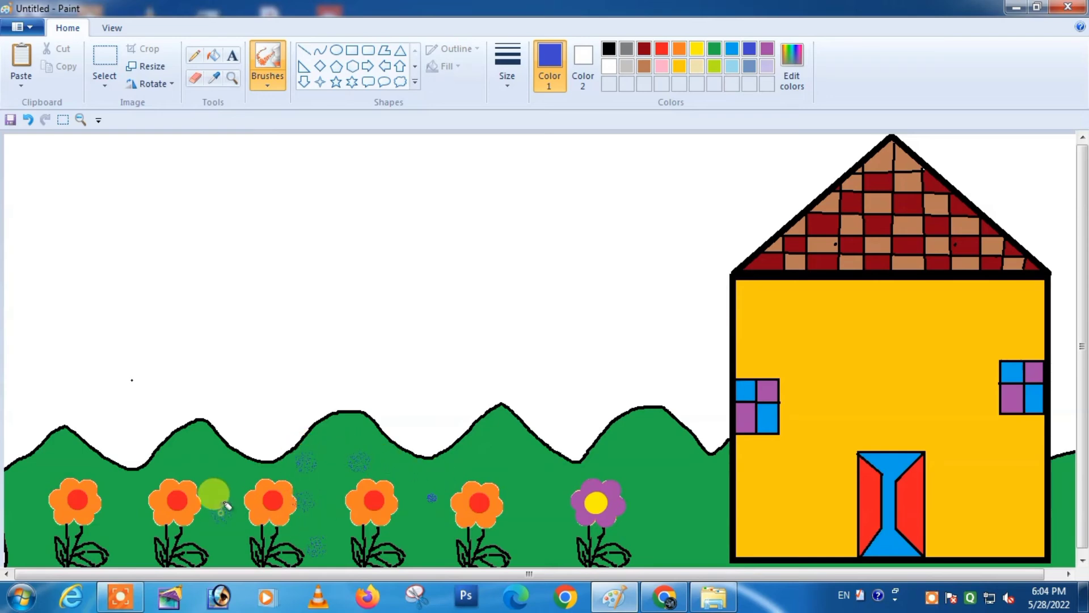
click(221, 514)
click(224, 480)
click(207, 453)
click(156, 473)
click(122, 557)
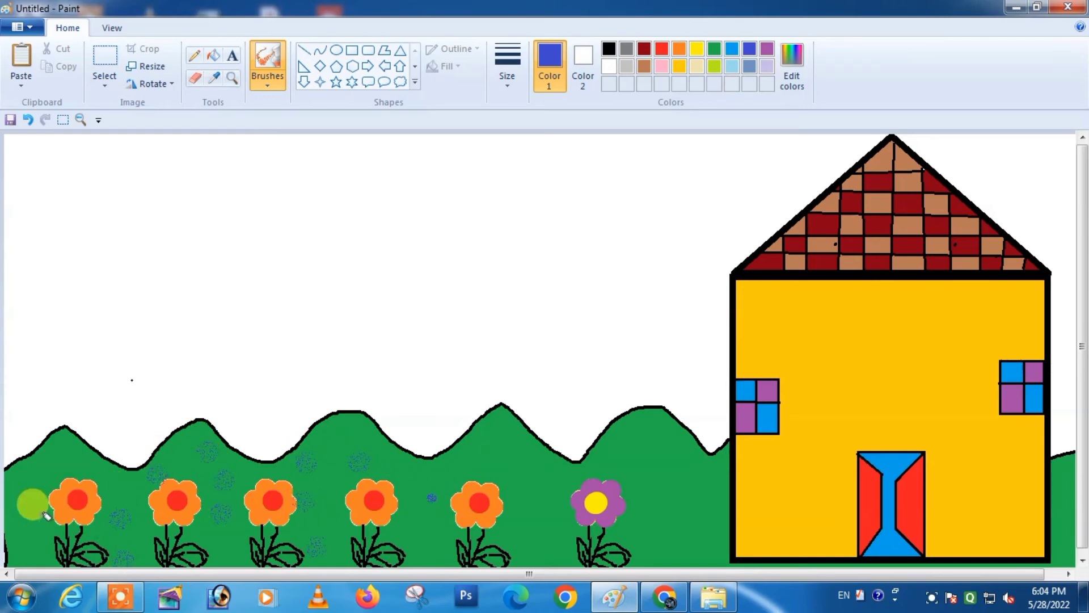
click(27, 523)
click(18, 495)
click(41, 472)
click(73, 461)
click(38, 552)
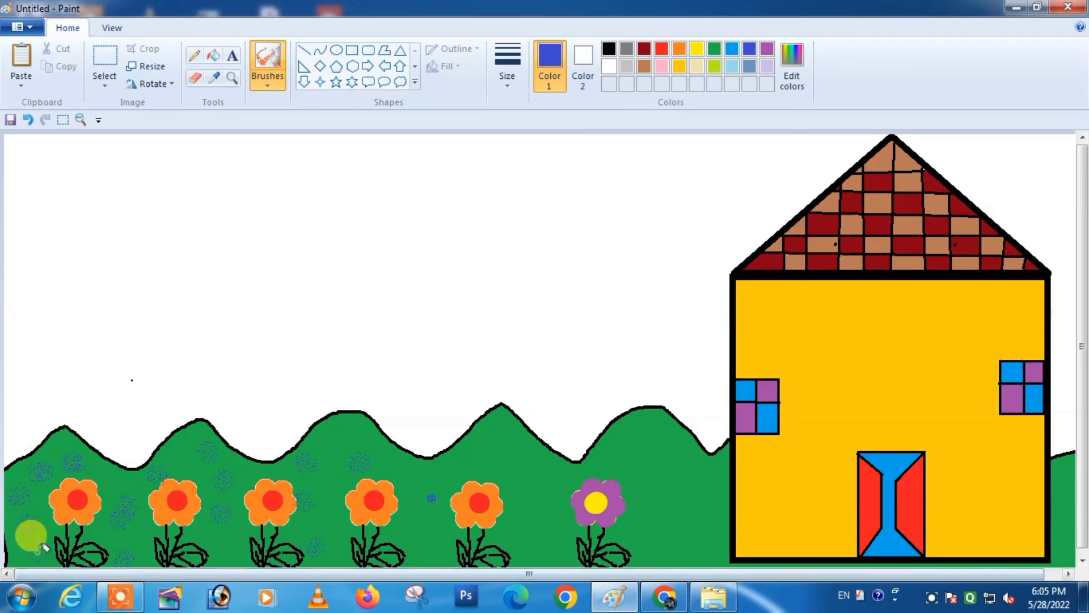
click(403, 539)
click(443, 477)
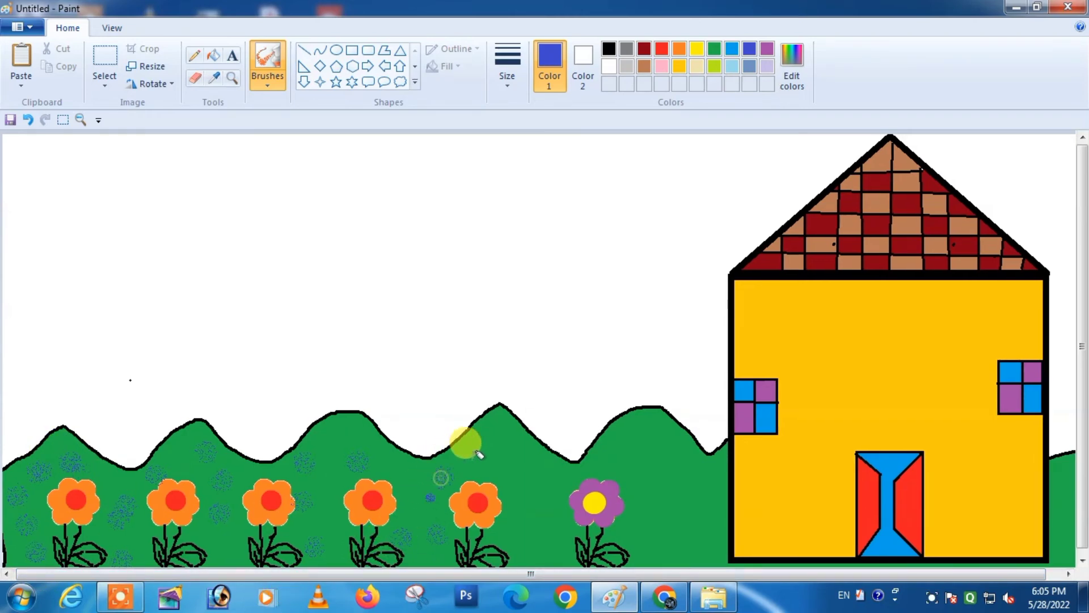
click(480, 459)
click(529, 491)
click(536, 545)
click(556, 546)
click(545, 519)
click(607, 467)
click(638, 453)
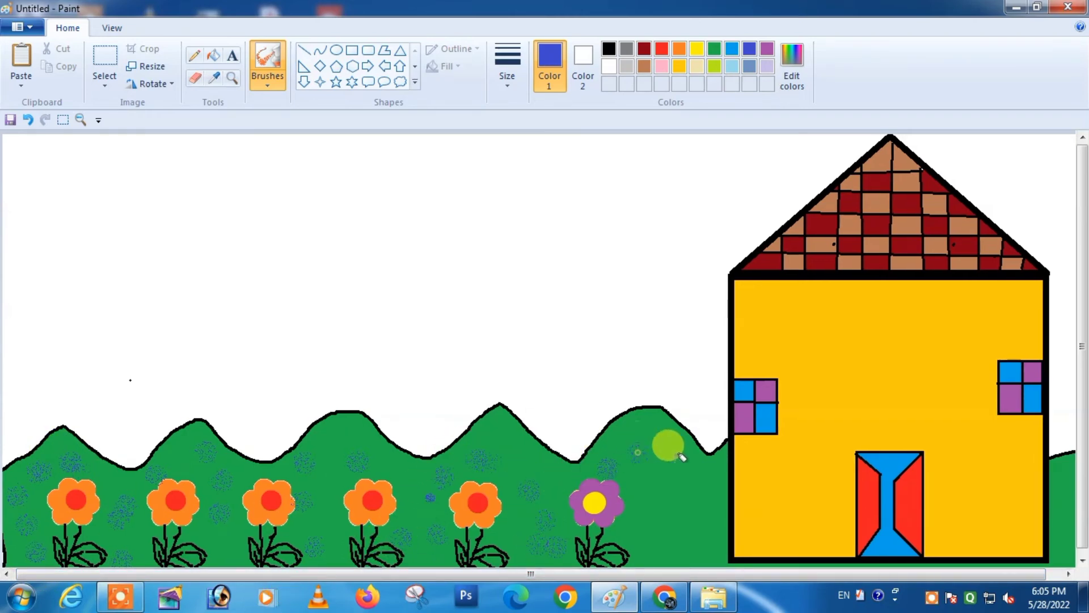
click(713, 478)
click(678, 536)
click(675, 492)
click(646, 507)
click(701, 527)
click(653, 545)
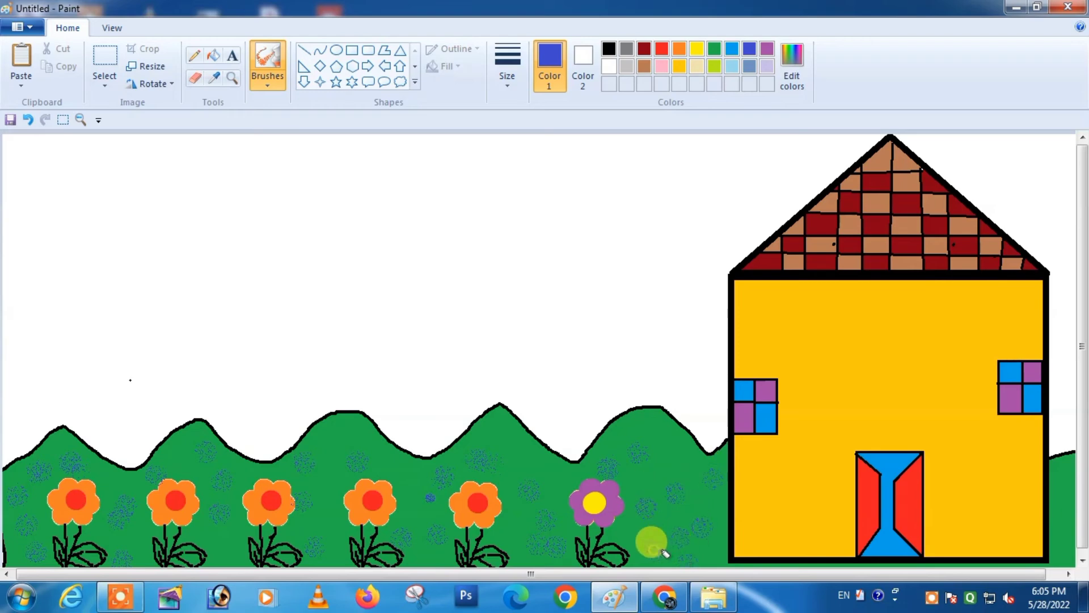
Draw three black-outlined cloud callouts across the sky beside the house, each larger than the one before.
click(400, 83)
click(610, 49)
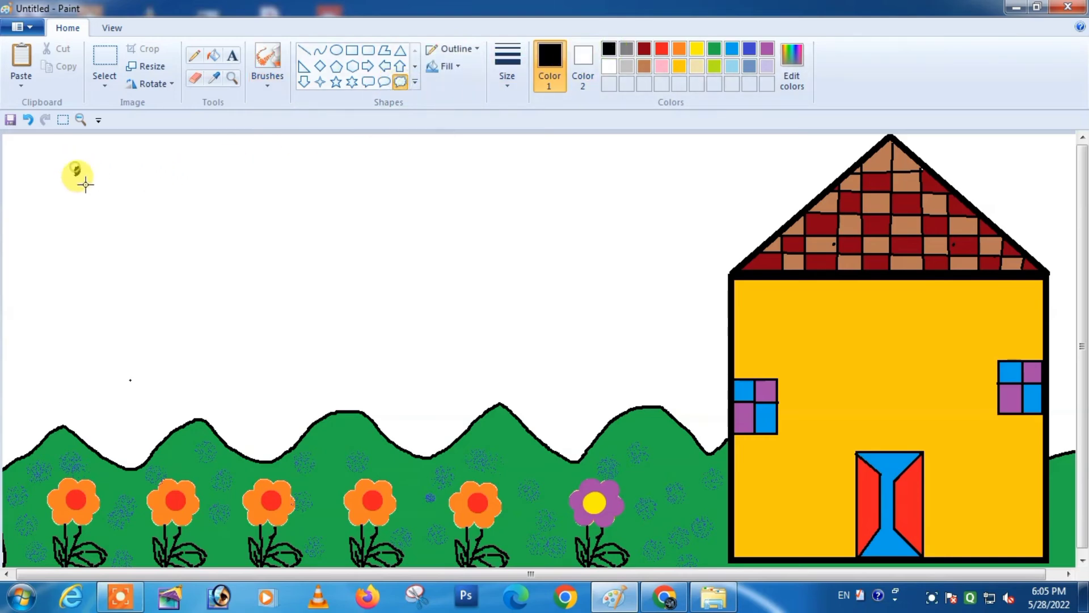
drag(75, 167, 150, 258)
drag(213, 173, 317, 270)
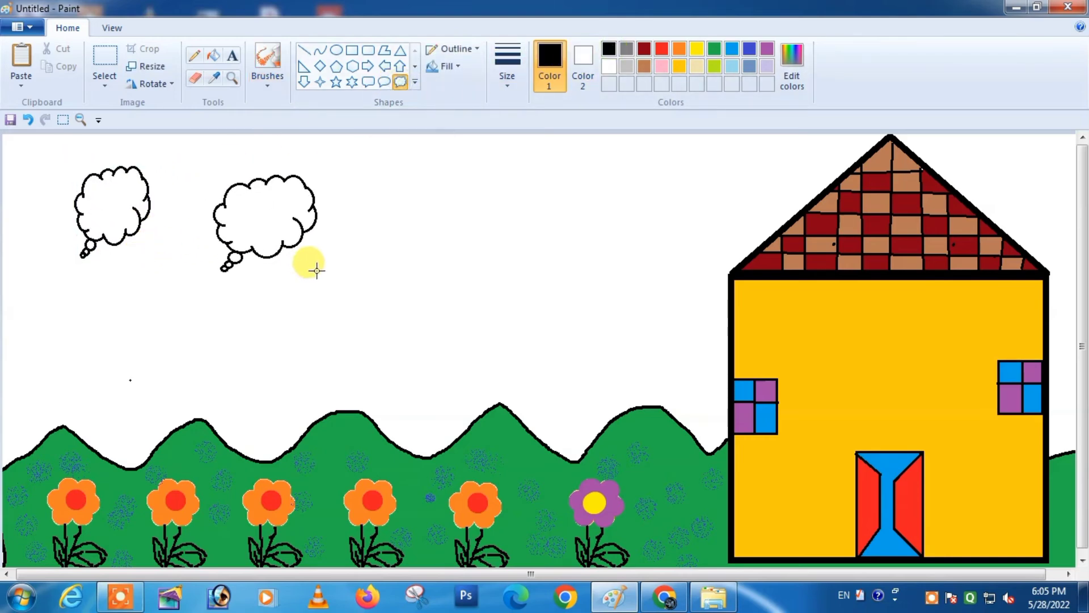
drag(396, 177, 540, 283)
click(579, 267)
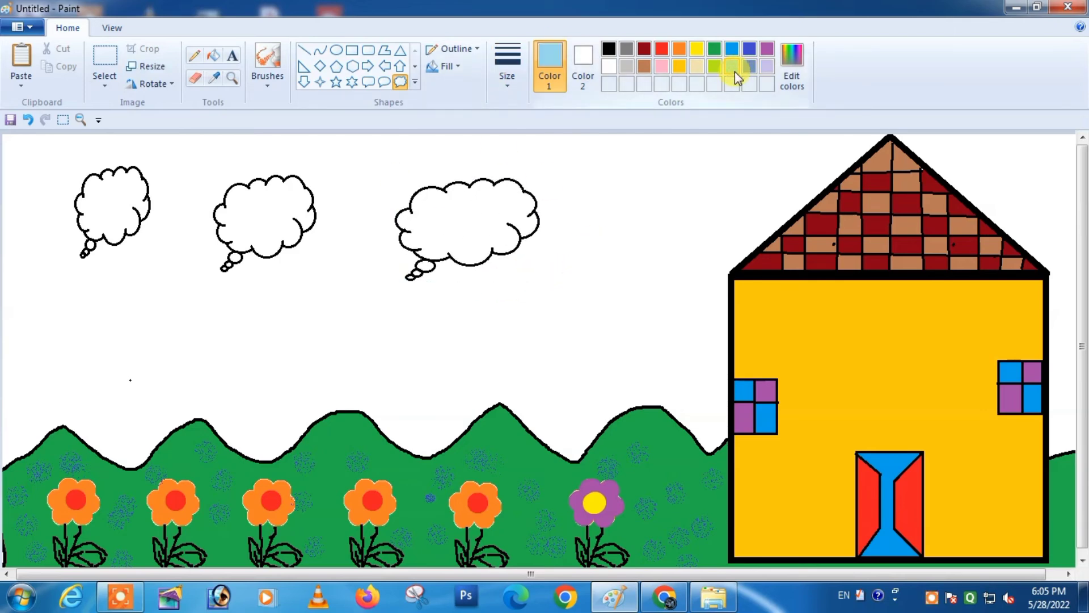
Mix a paler light blue (red 190, green 231, blue 241) and fill the three clouds with it.
click(801, 80)
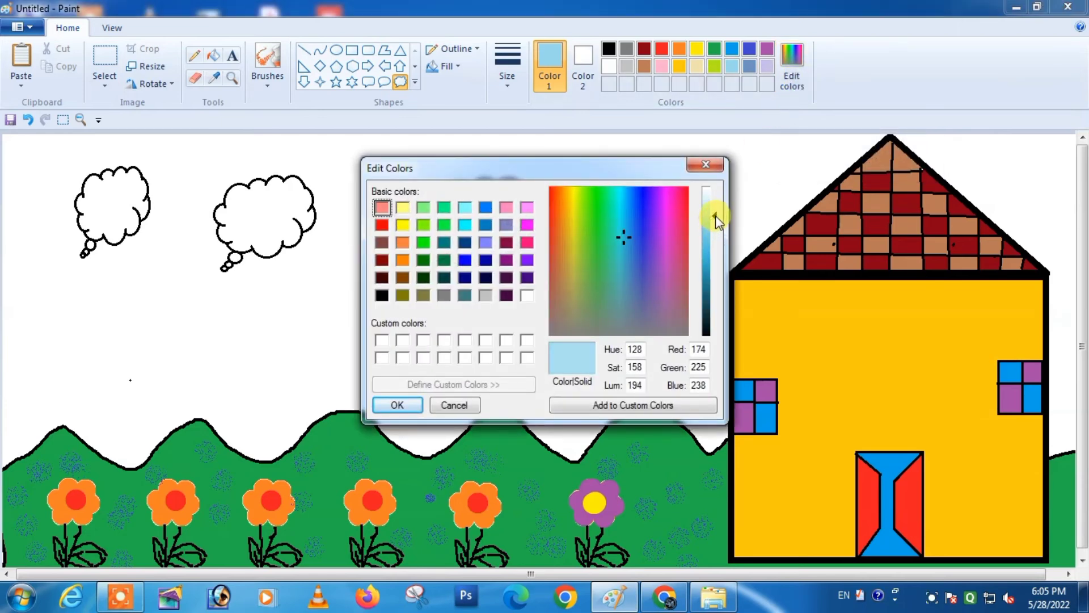
drag(716, 215, 713, 209)
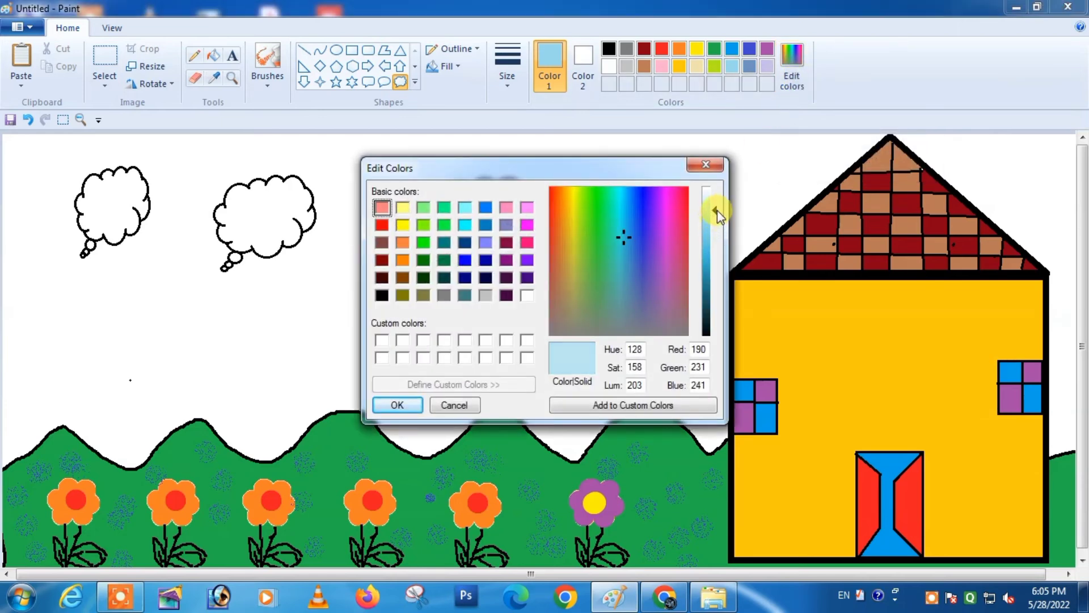
click(397, 404)
click(214, 55)
click(473, 215)
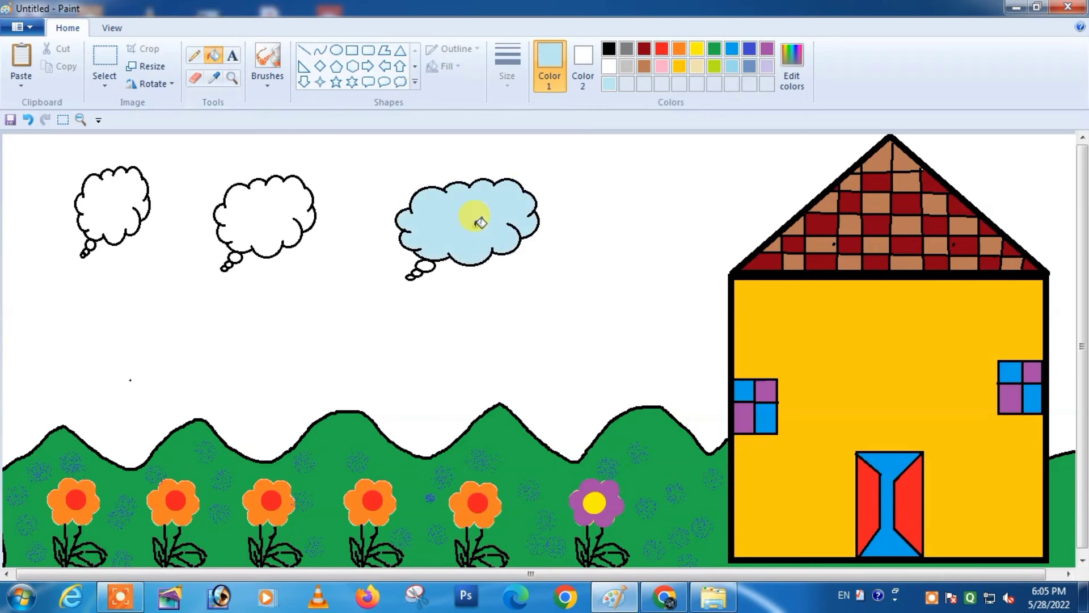
click(271, 220)
click(124, 191)
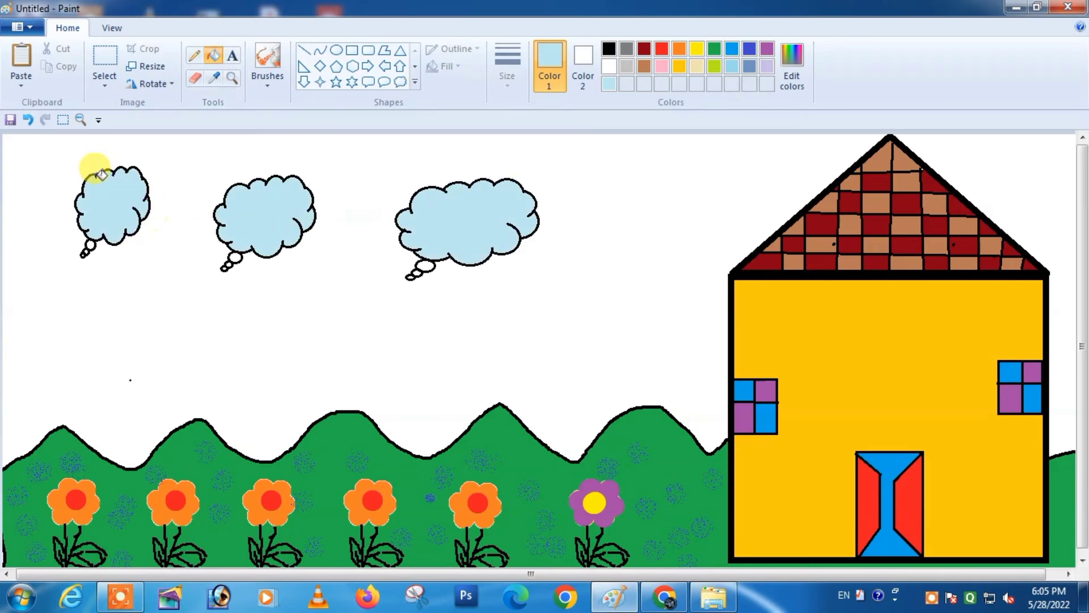
click(266, 88)
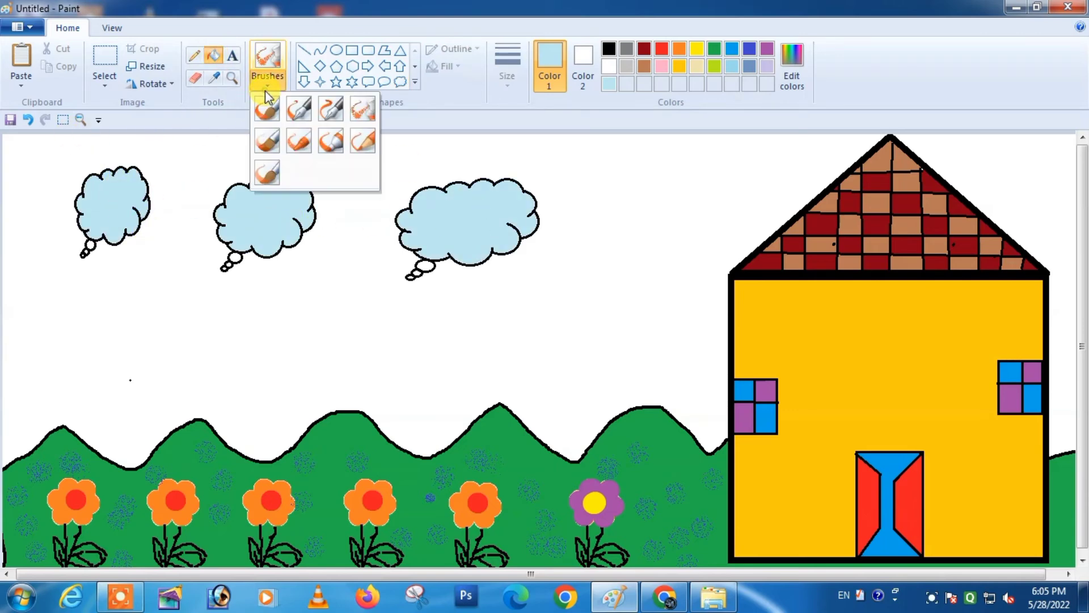
click(363, 152)
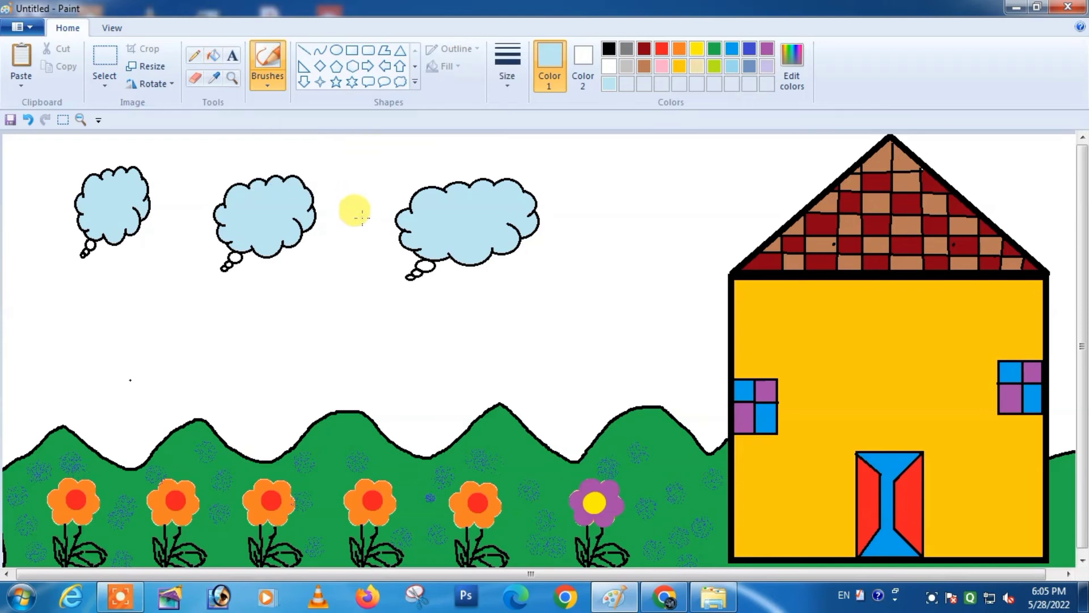
click(265, 85)
click(328, 139)
click(273, 85)
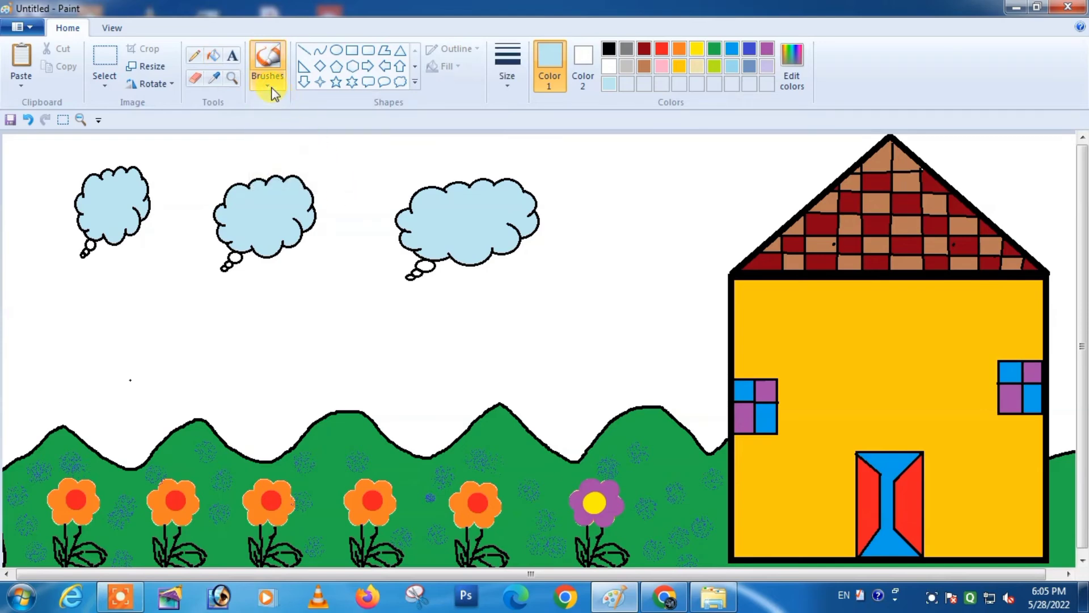
click(299, 142)
click(274, 81)
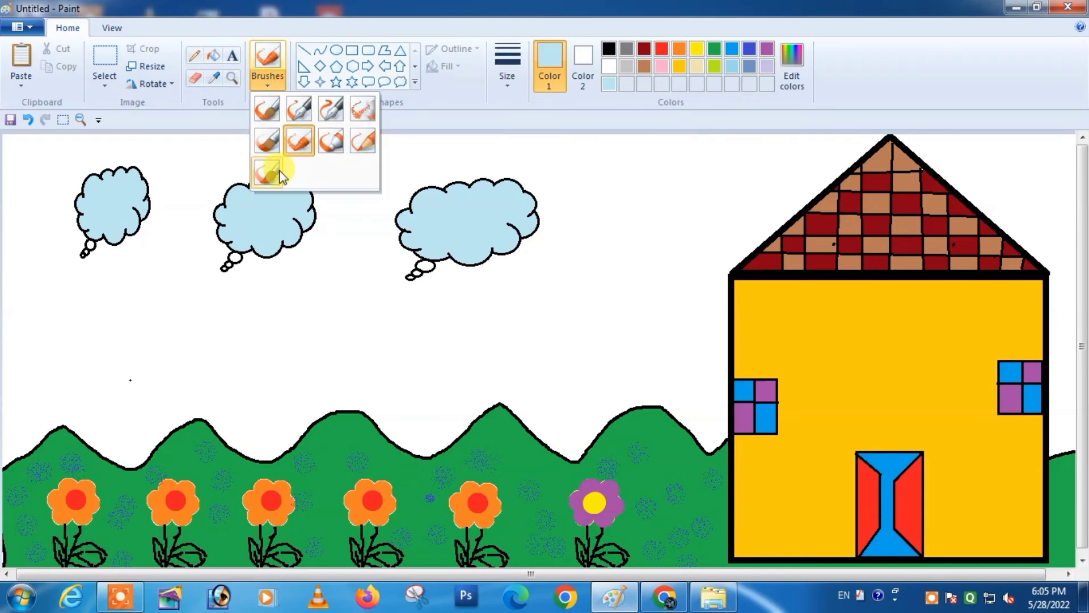
click(279, 175)
Choose the second calligraphy brush, try a short light blue stroke below the clouds and undo it.
click(268, 91)
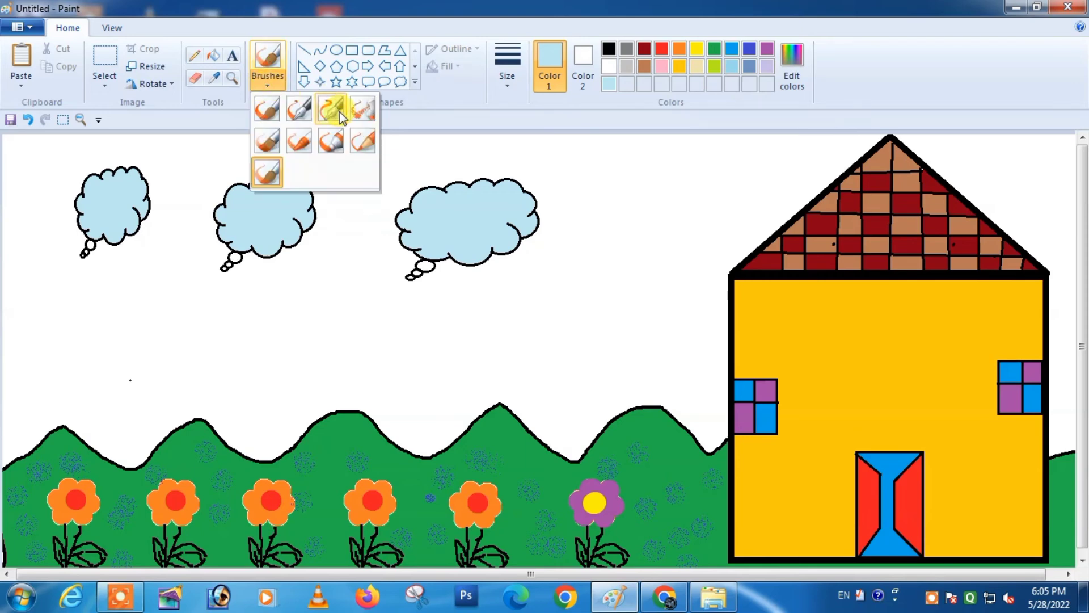
click(335, 110)
click(273, 88)
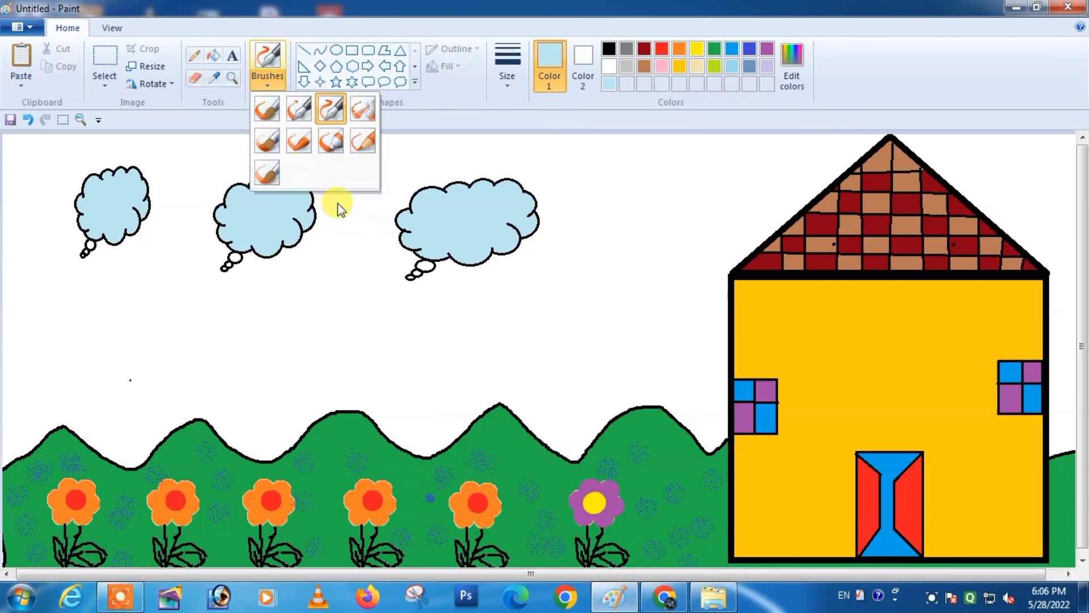
click(345, 248)
drag(350, 253, 333, 282)
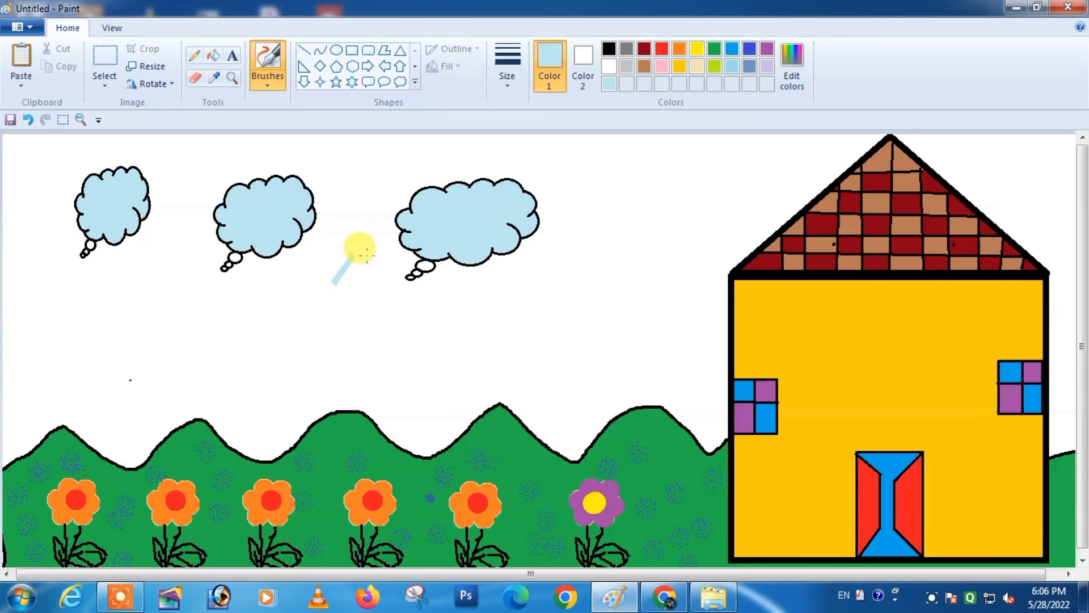
key(ctrl+z)
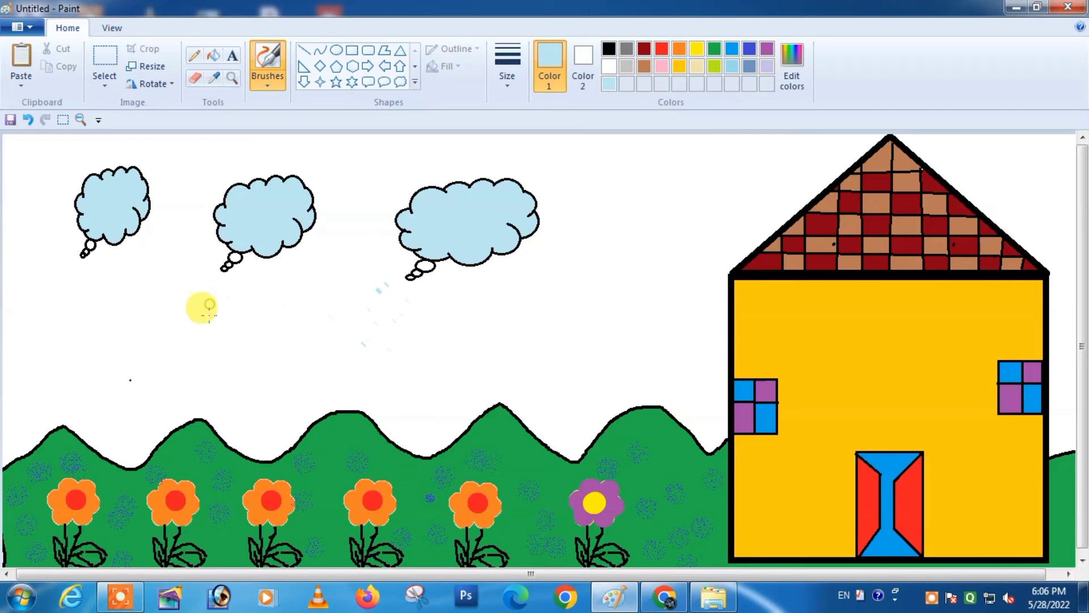
Dab scattered light blue raindrops below the small and middle clouds, reaching down to the first hills.
click(237, 343)
click(237, 317)
click(208, 354)
click(225, 372)
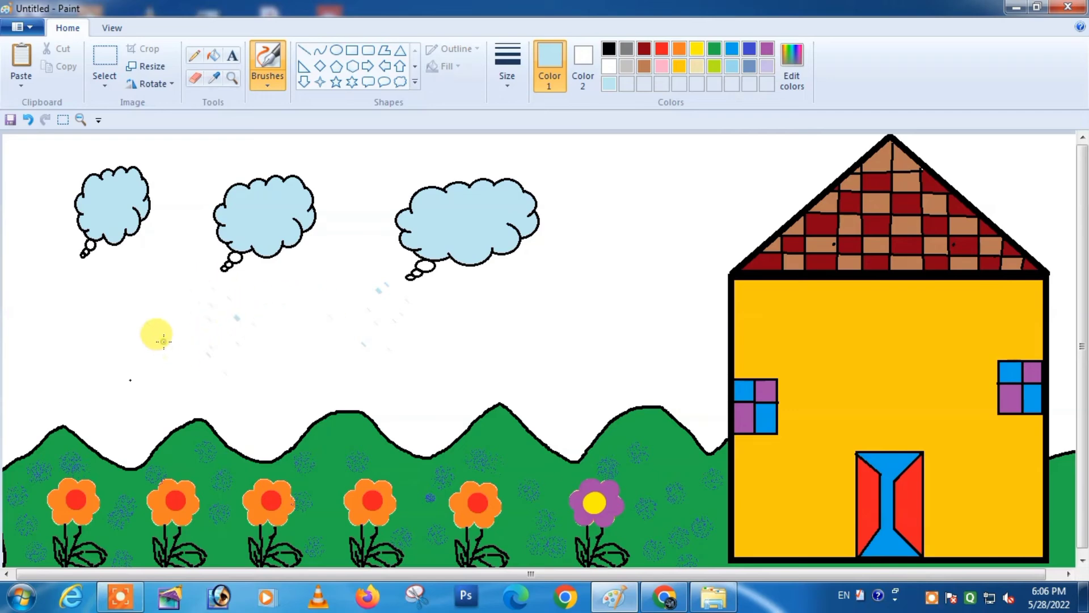
click(163, 342)
click(187, 298)
click(188, 328)
click(191, 362)
click(73, 281)
click(64, 275)
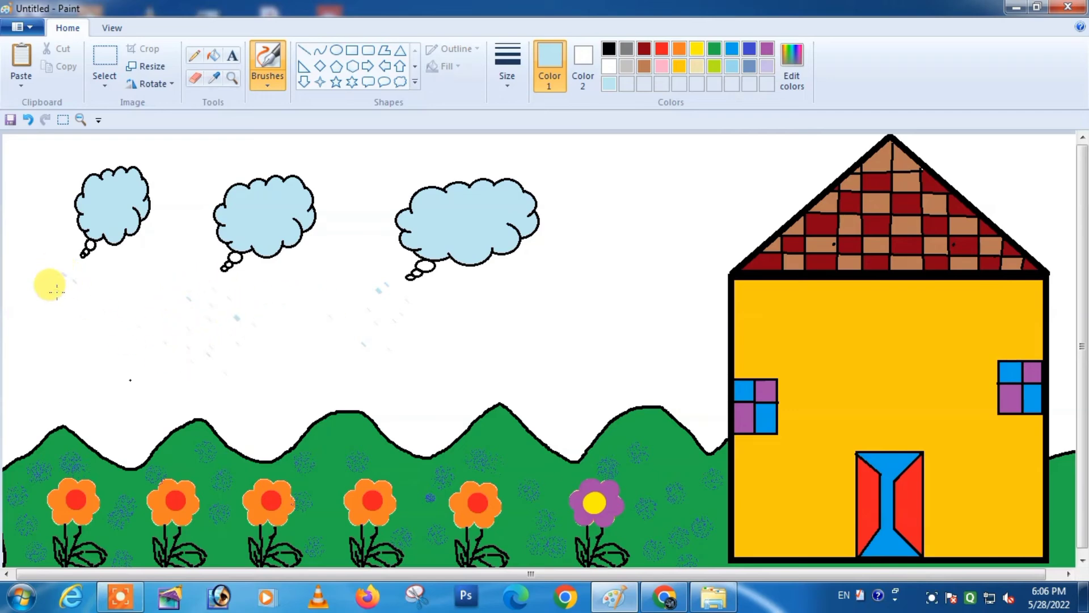
click(58, 292)
click(66, 329)
click(85, 311)
click(100, 281)
click(95, 301)
click(76, 304)
click(59, 310)
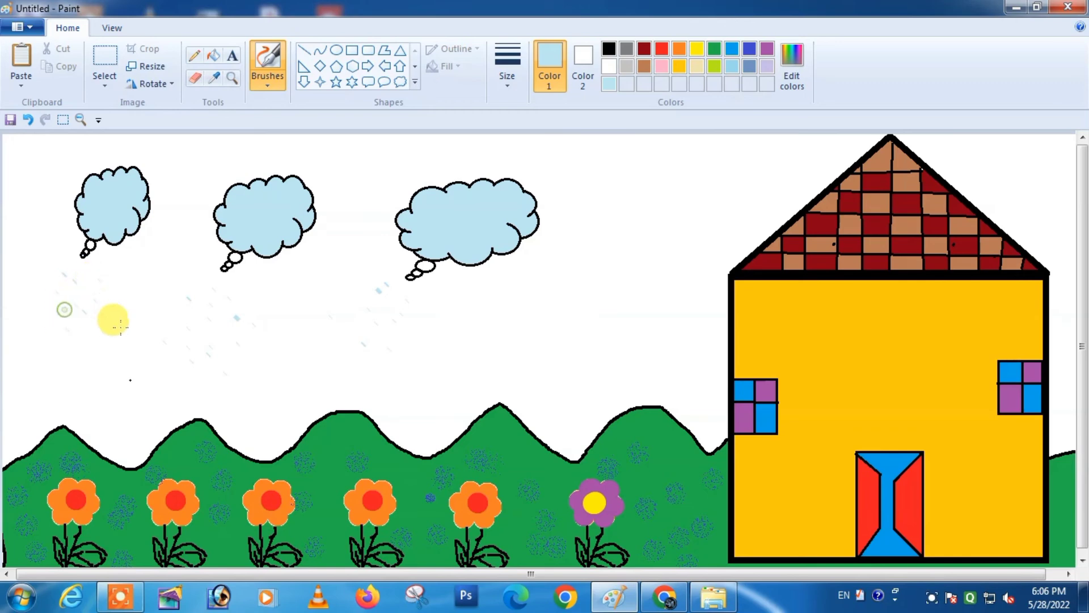
click(123, 329)
click(116, 346)
click(107, 354)
drag(104, 360, 94, 363)
click(86, 363)
drag(75, 363, 89, 407)
mouse_move(96, 415)
mouse_down()
mouse_move(139, 405)
mouse_move(73, 414)
mouse_up()
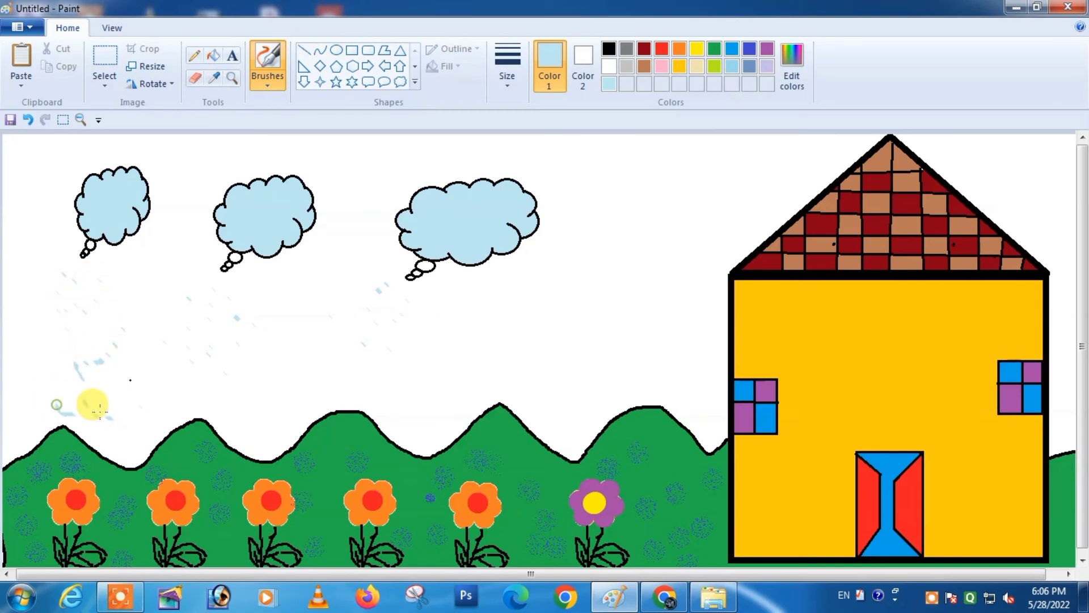
click(128, 420)
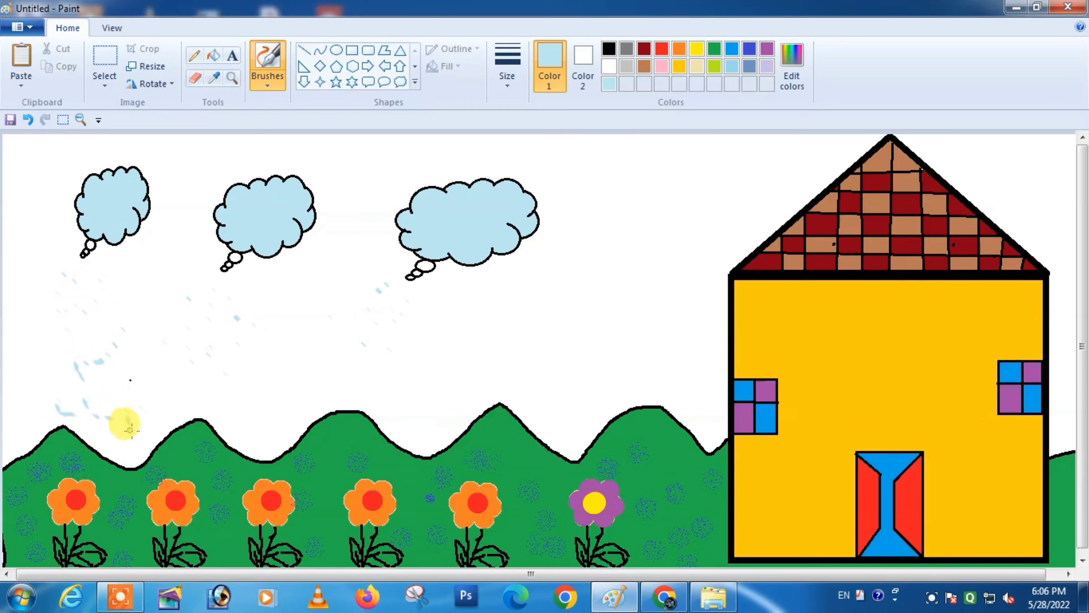
Draw four black-outlined five-point stars in the white area above the hills, between the largest cloud and the house.
click(353, 83)
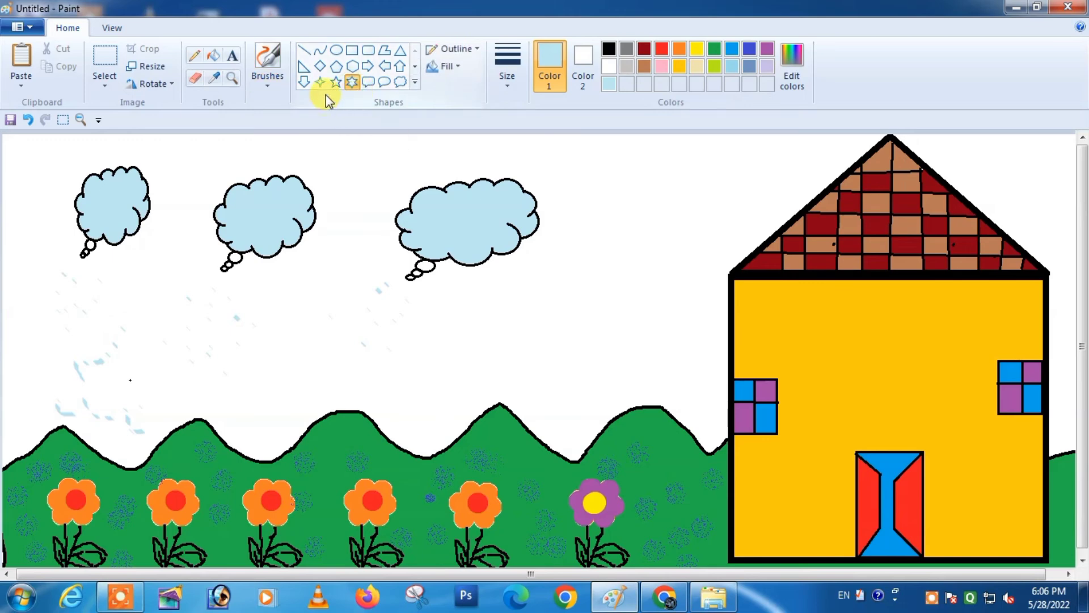
click(608, 49)
drag(558, 310, 619, 370)
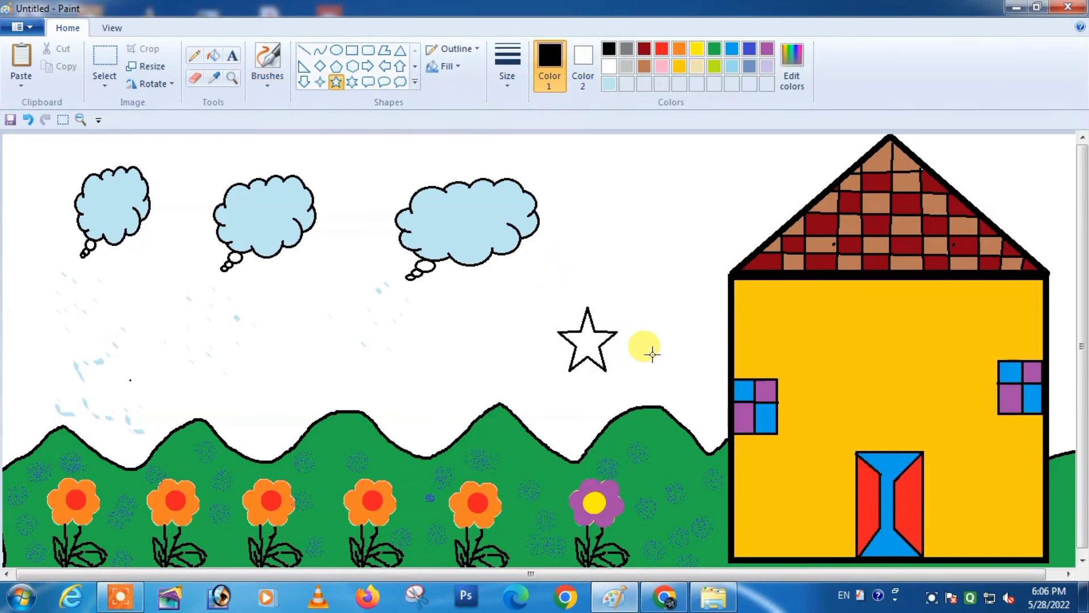
mouse_move(625, 262)
mouse_down()
mouse_move(671, 309)
mouse_move(724, 407)
mouse_up()
click(633, 405)
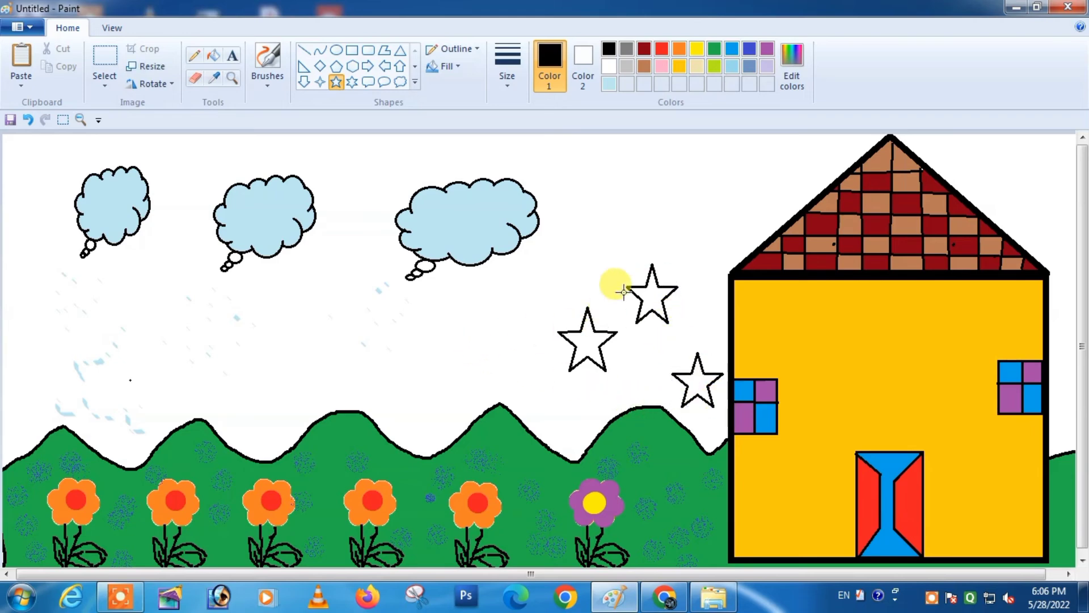
drag(548, 393, 605, 441)
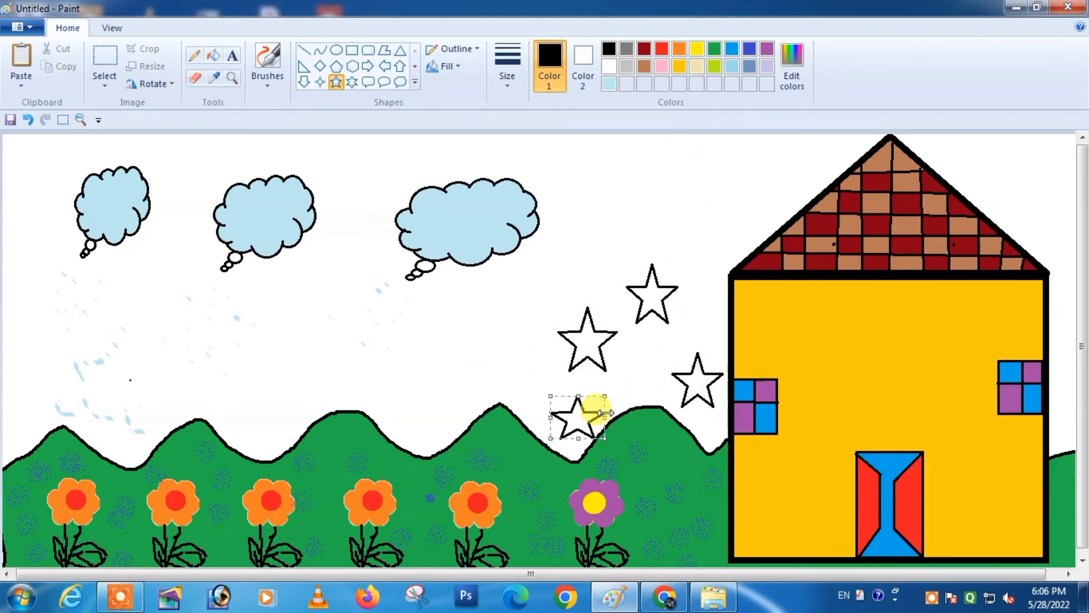
Fill the four stars with red for the uppermost, turquoise blue for the middle, purple for the lowest and green for the one beside the house.
click(213, 56)
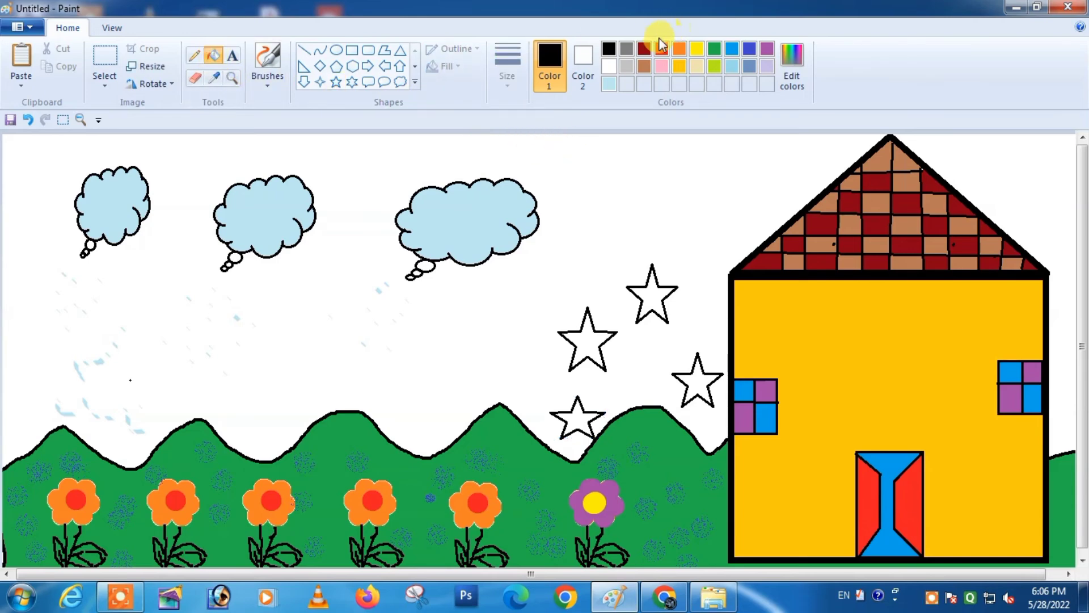
click(652, 295)
click(661, 49)
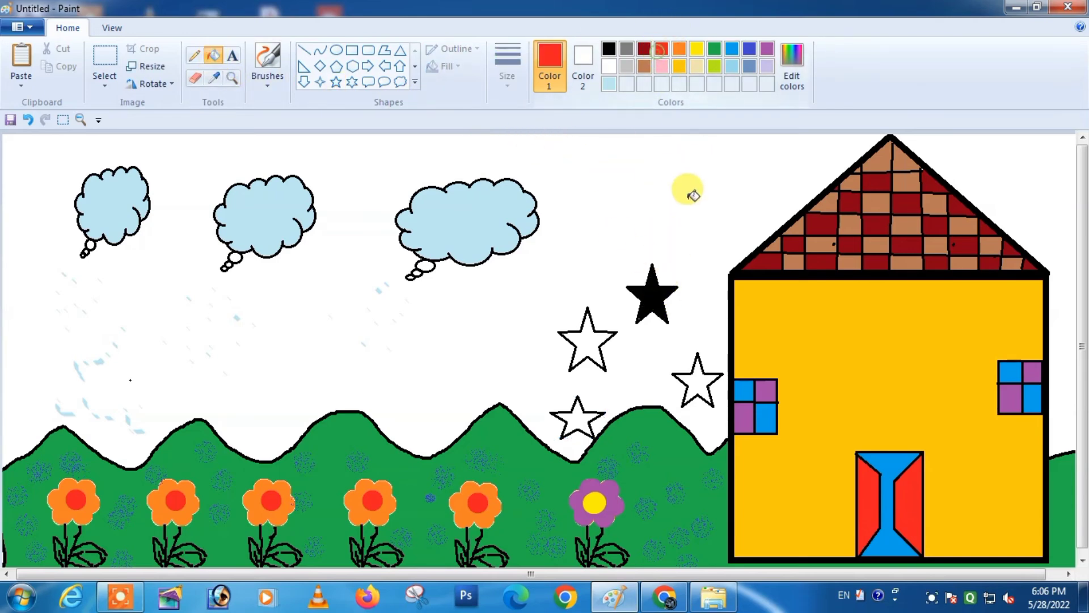
click(656, 297)
click(732, 49)
click(588, 340)
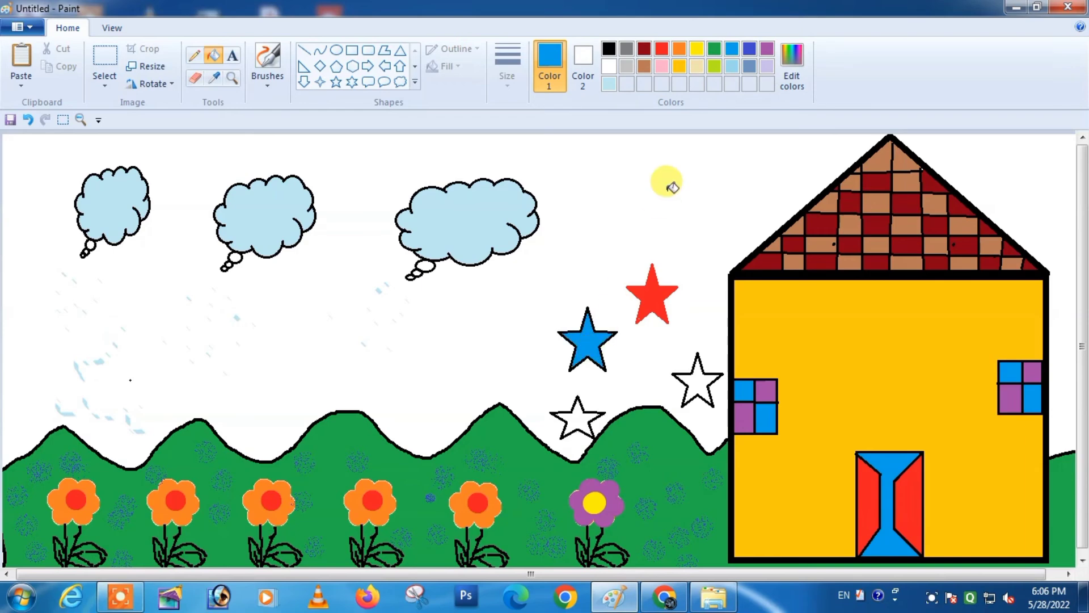
click(577, 419)
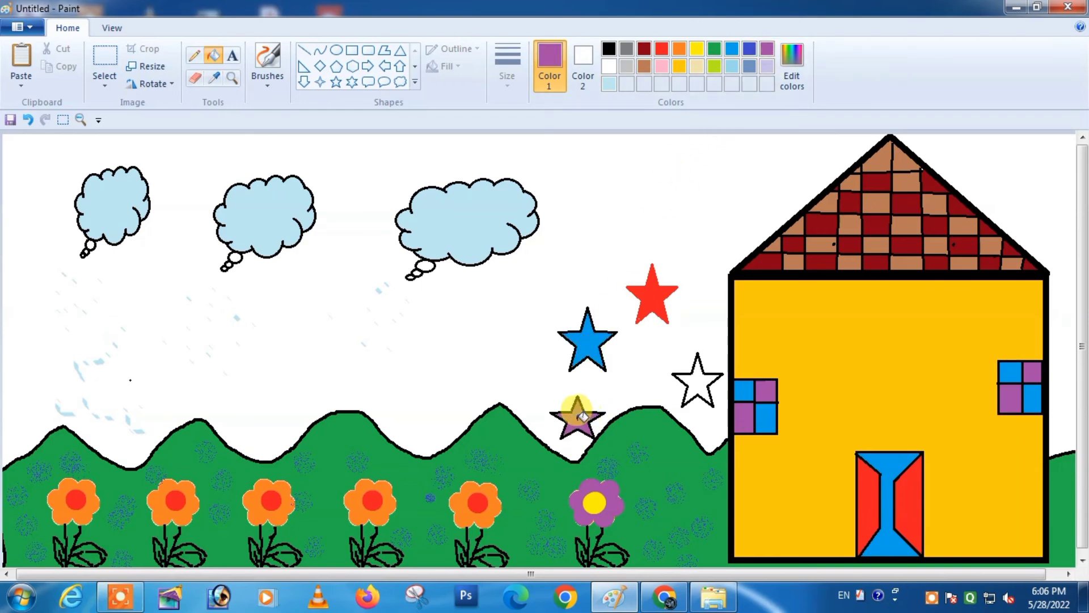
click(716, 49)
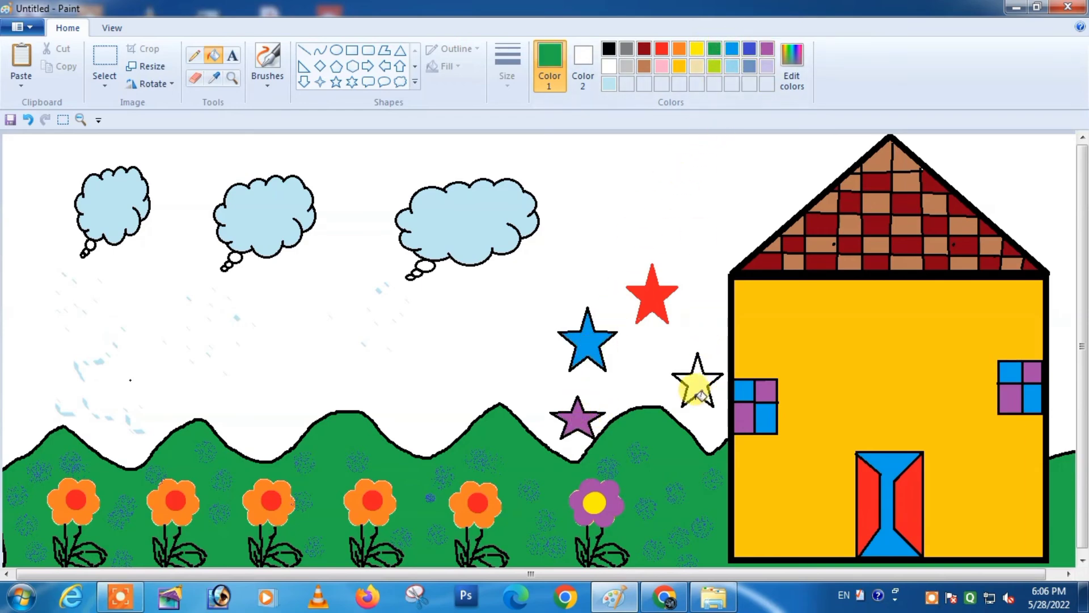
click(698, 379)
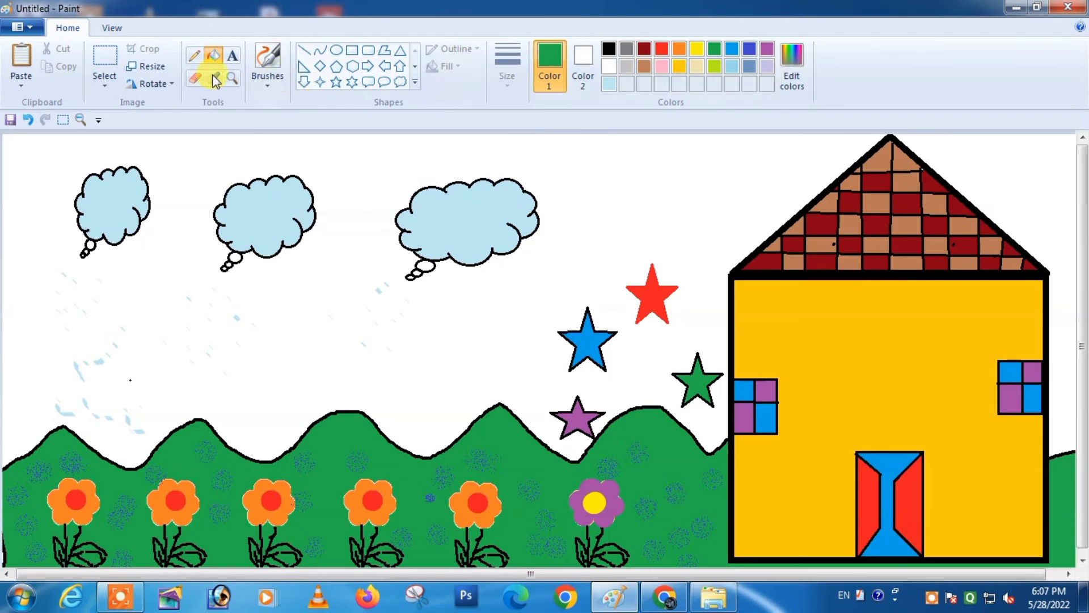
Draw a black-outlined round face above the red star, with a small circle inside it as the eye nearer the house.
click(336, 50)
click(608, 48)
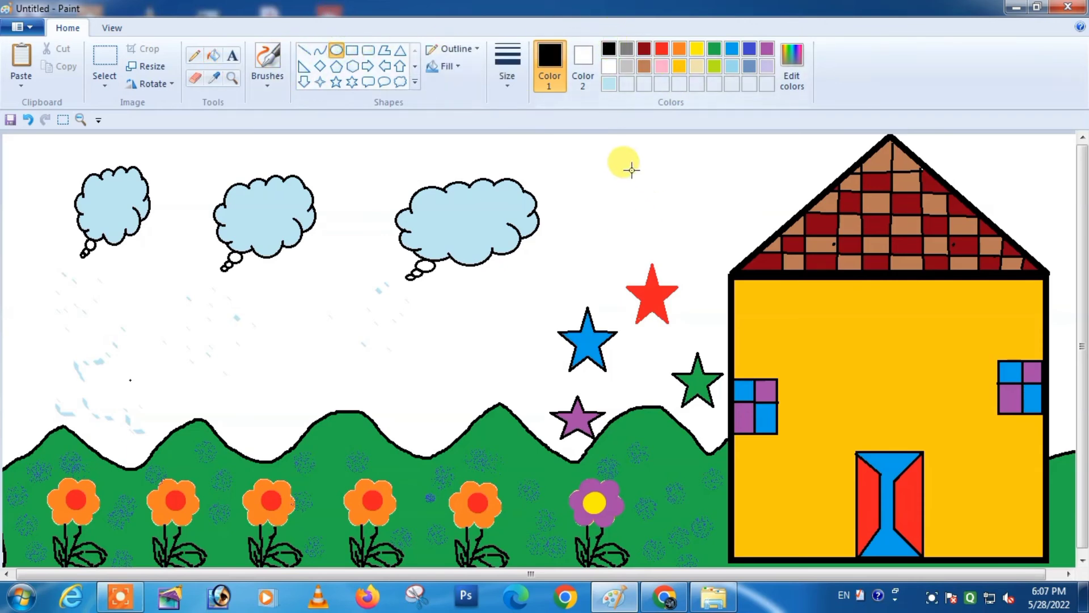
drag(627, 167, 709, 254)
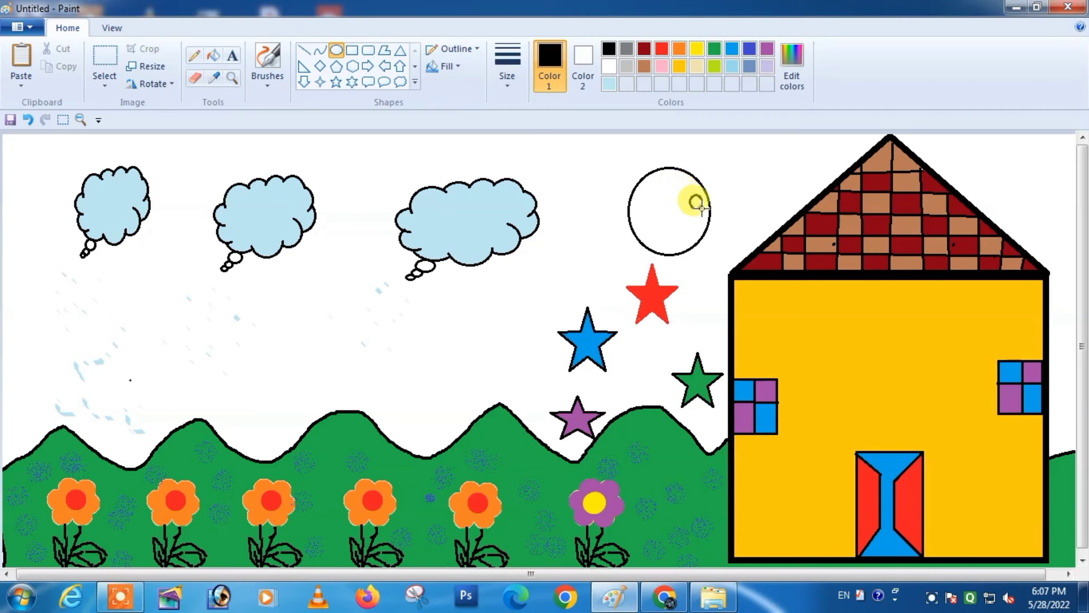
drag(702, 208, 704, 209)
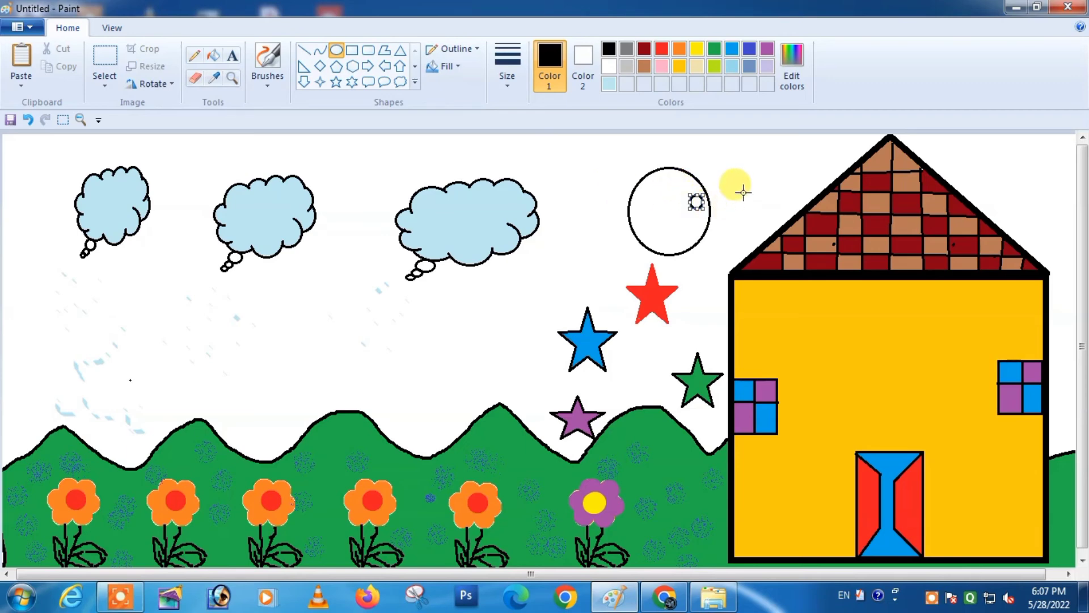
Copy the small eye circle and paste it twice inside the face, as the second eye and as the nose.
key(ctrl+v)
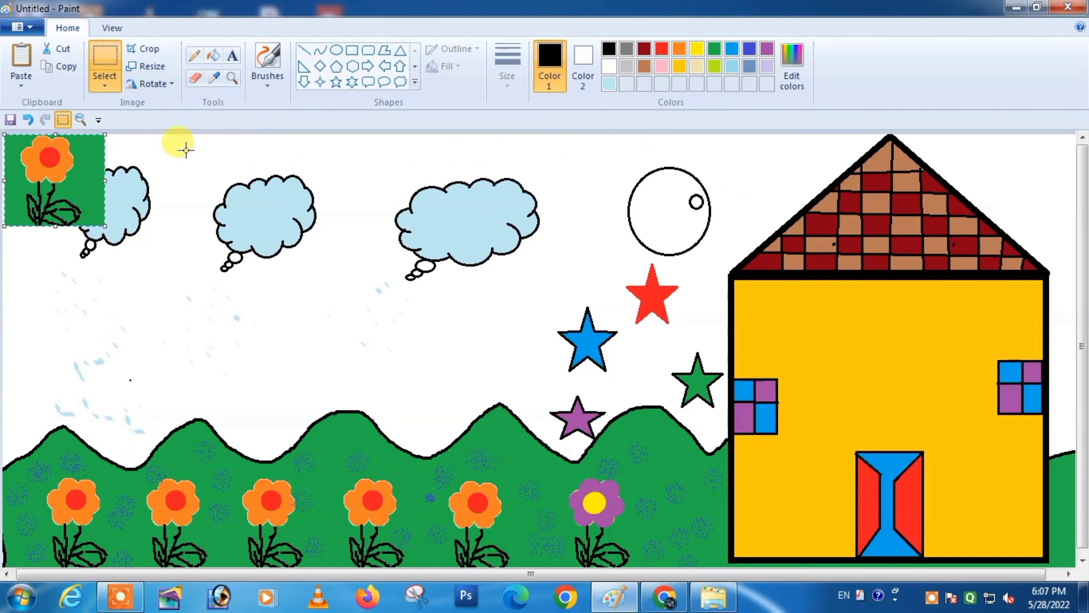
key(Delete)
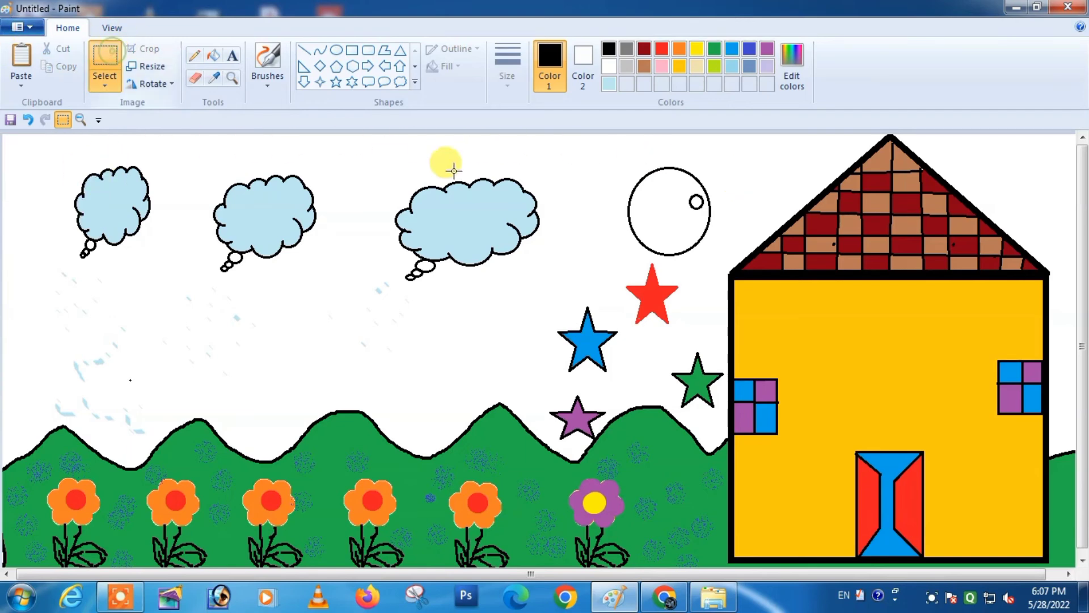
drag(705, 216, 681, 207)
key(ctrl+c)
key(ctrl+v)
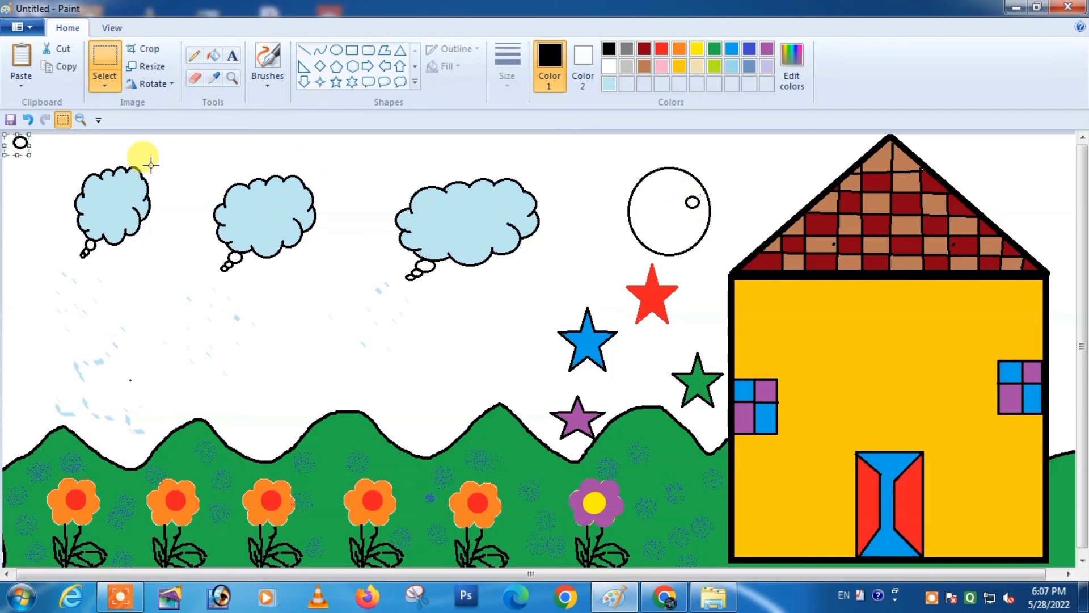
drag(20, 142, 651, 216)
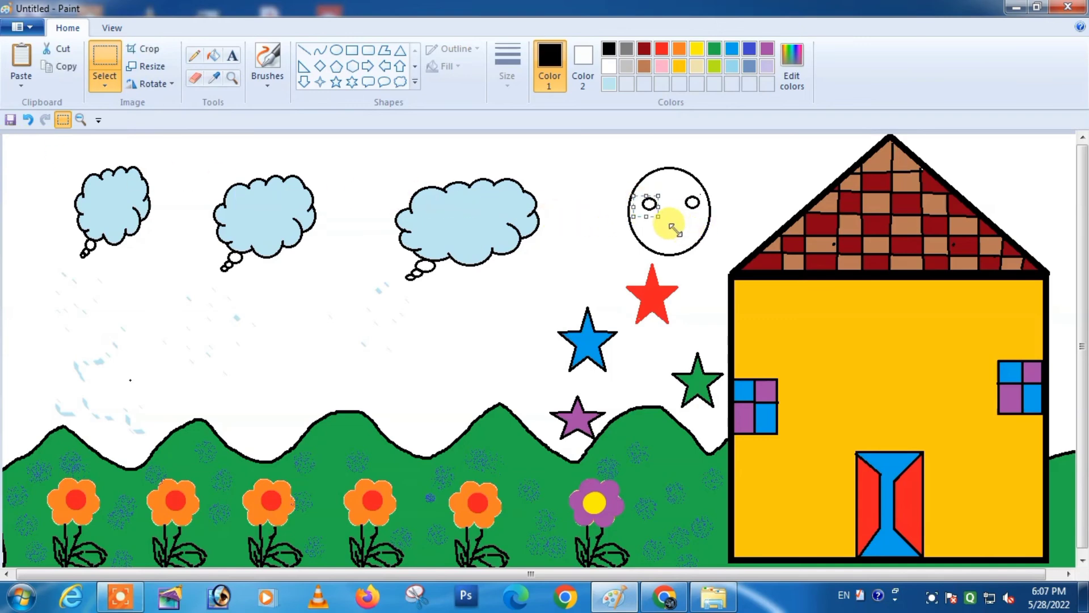
key(ctrl+v)
drag(21, 146, 672, 227)
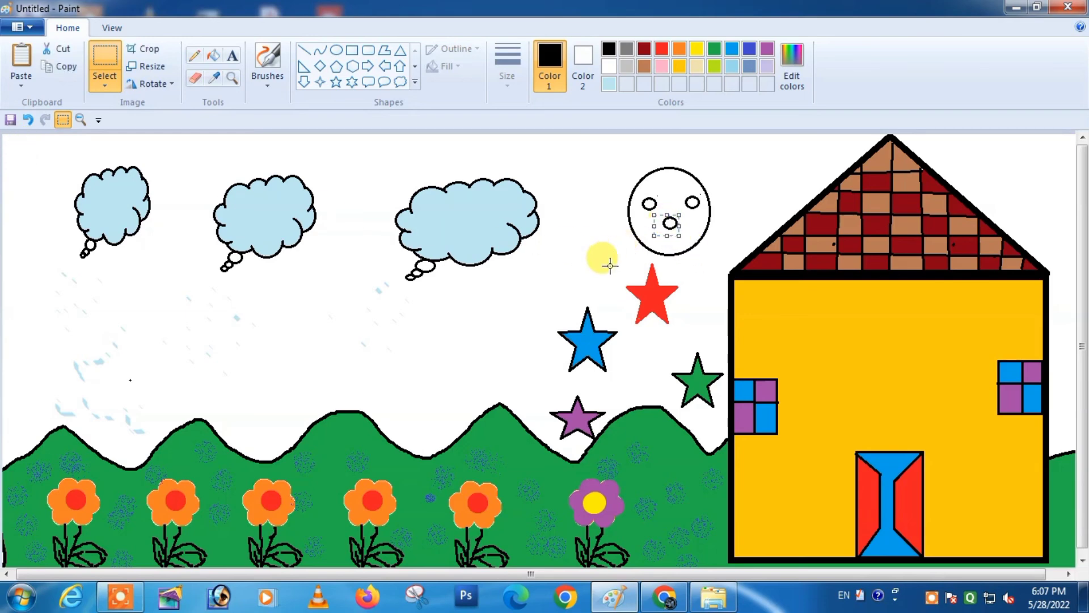
click(573, 257)
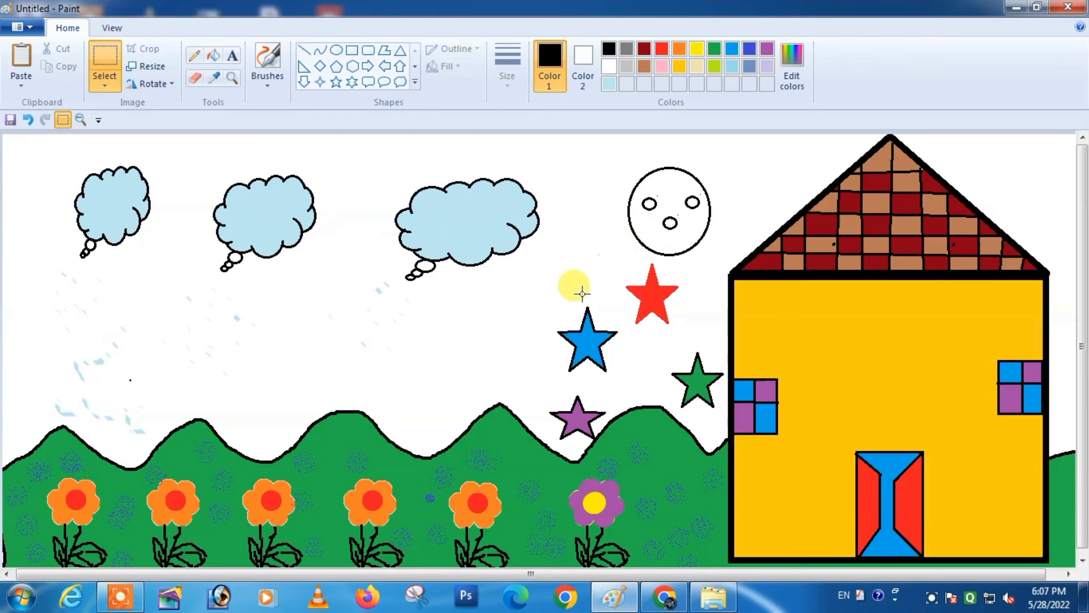
Draw a curved smiling mouth below the nose with the Curve shape.
click(321, 52)
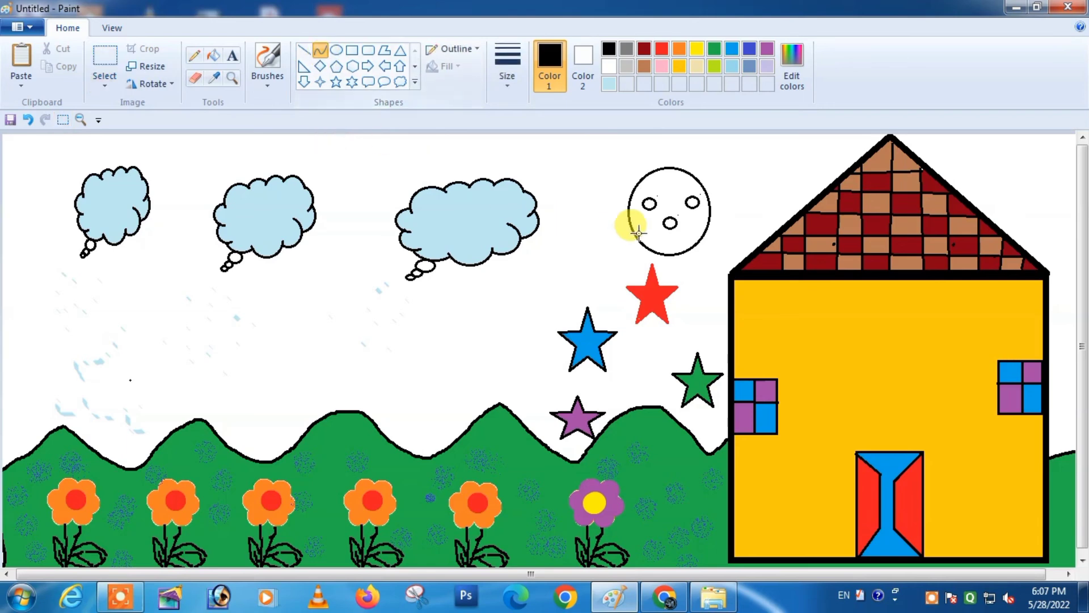
drag(652, 235, 689, 235)
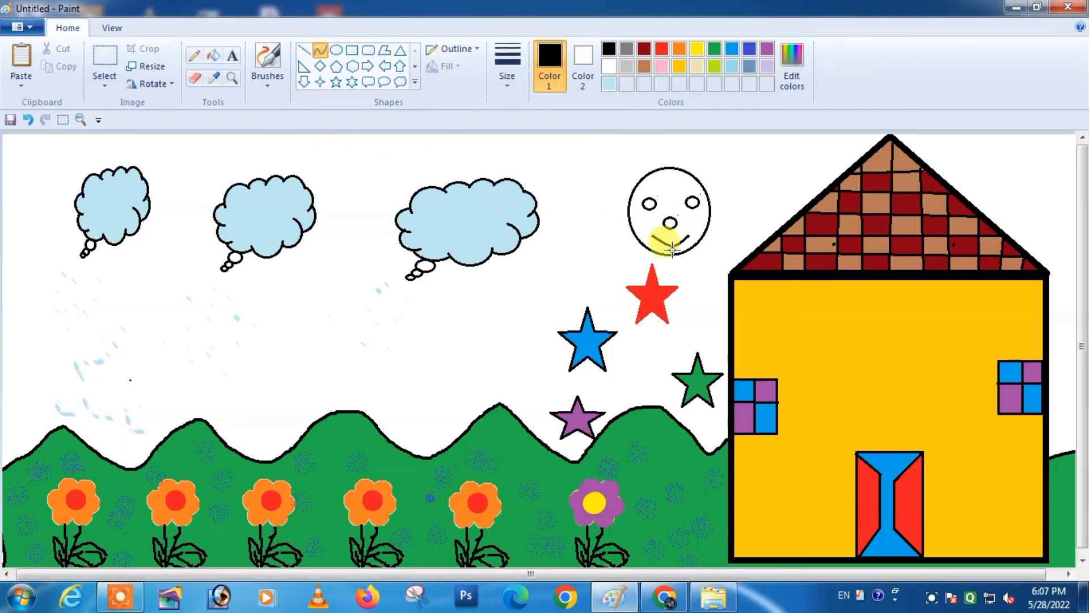
click(668, 248)
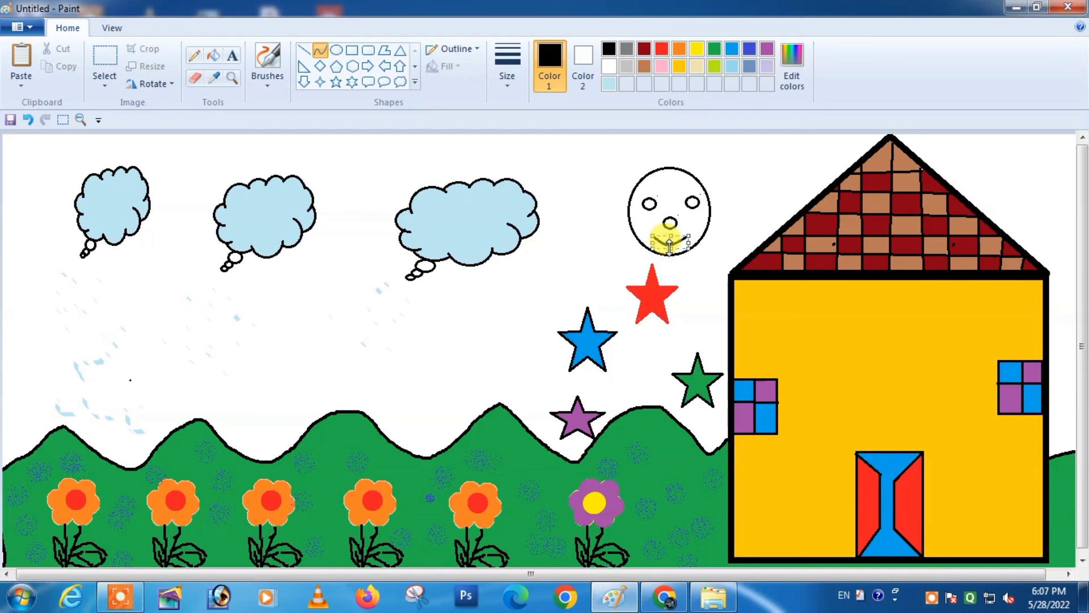
click(627, 271)
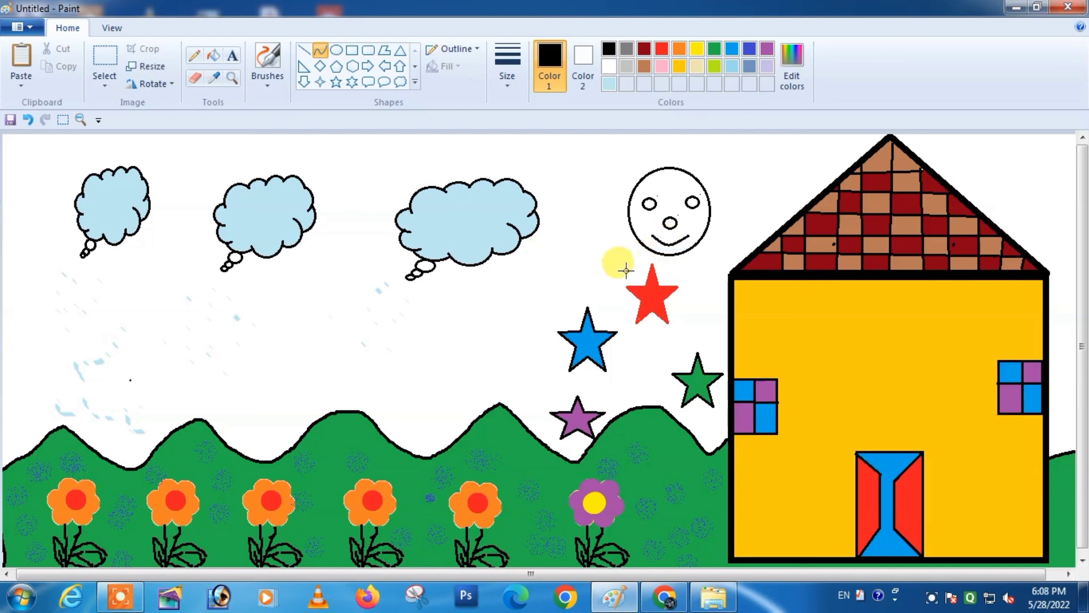
Draw a black horizontal pencil line across each eye and fill the lower halves black.
click(213, 55)
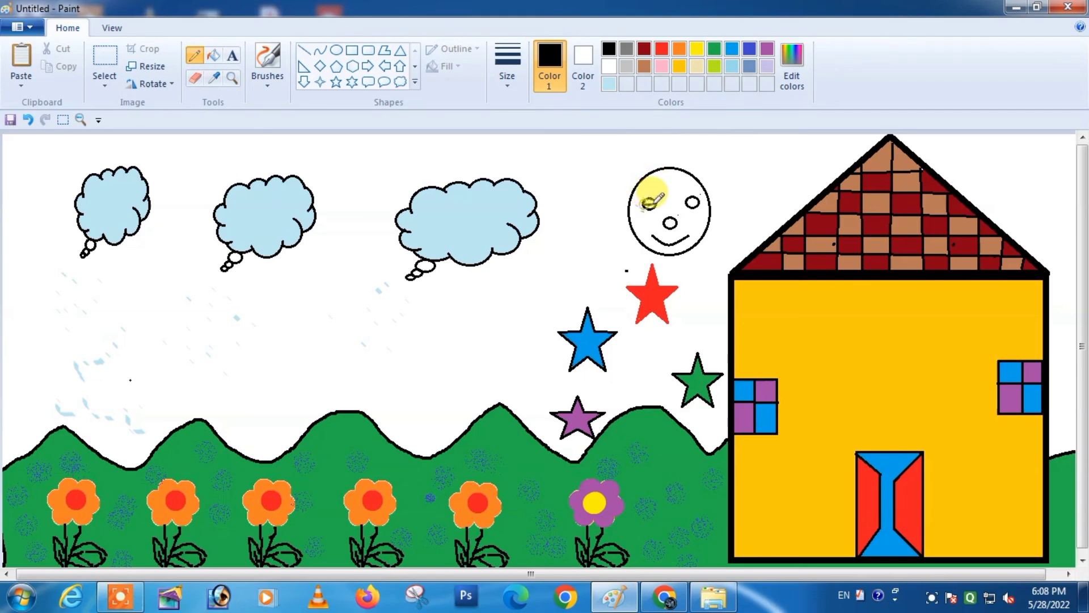
drag(645, 203, 655, 203)
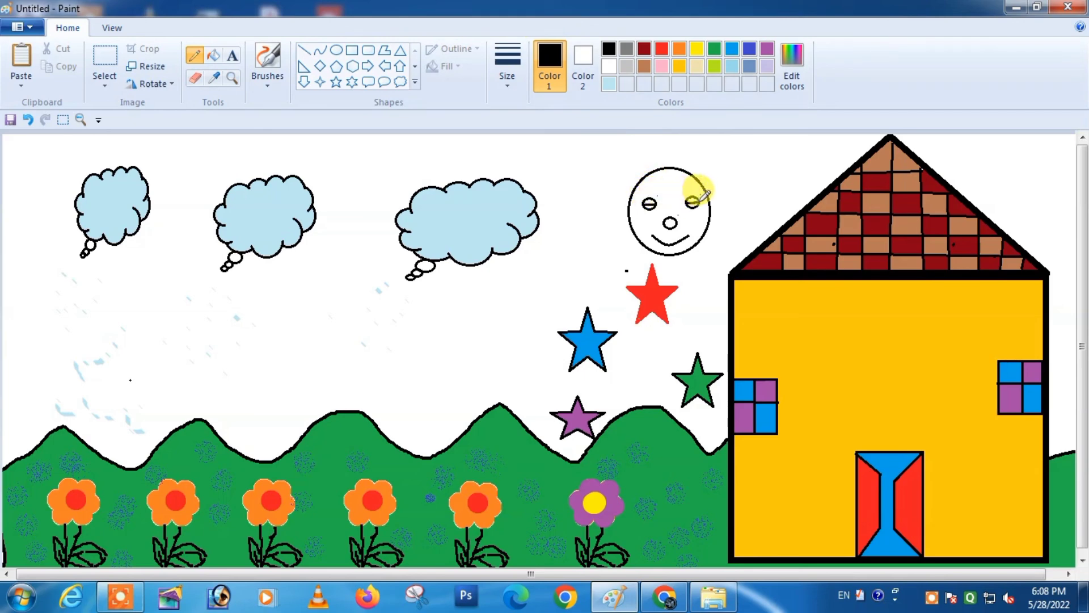
click(213, 55)
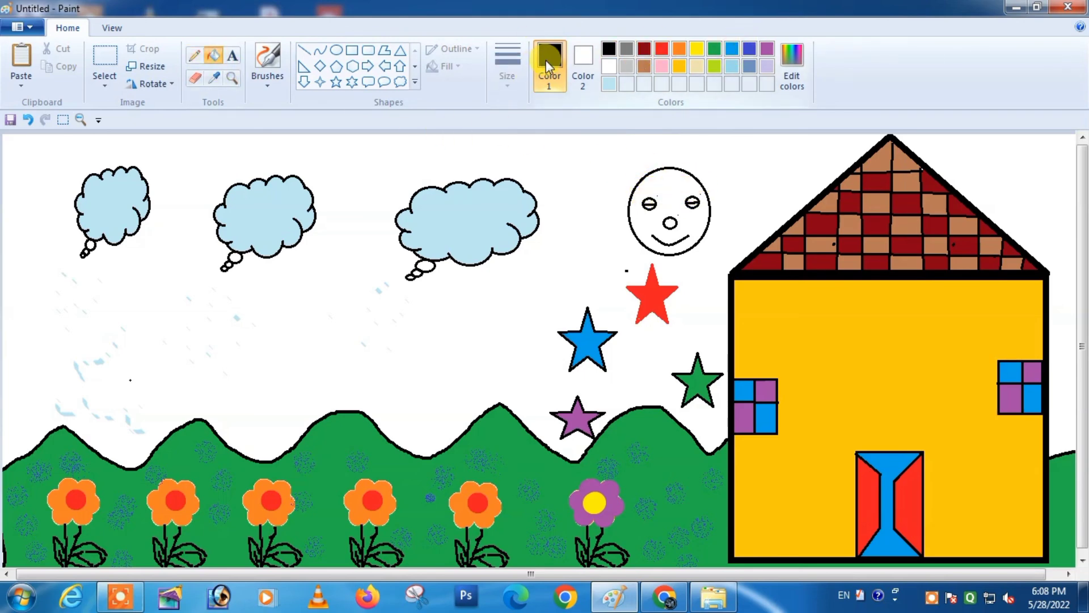
click(649, 204)
click(699, 198)
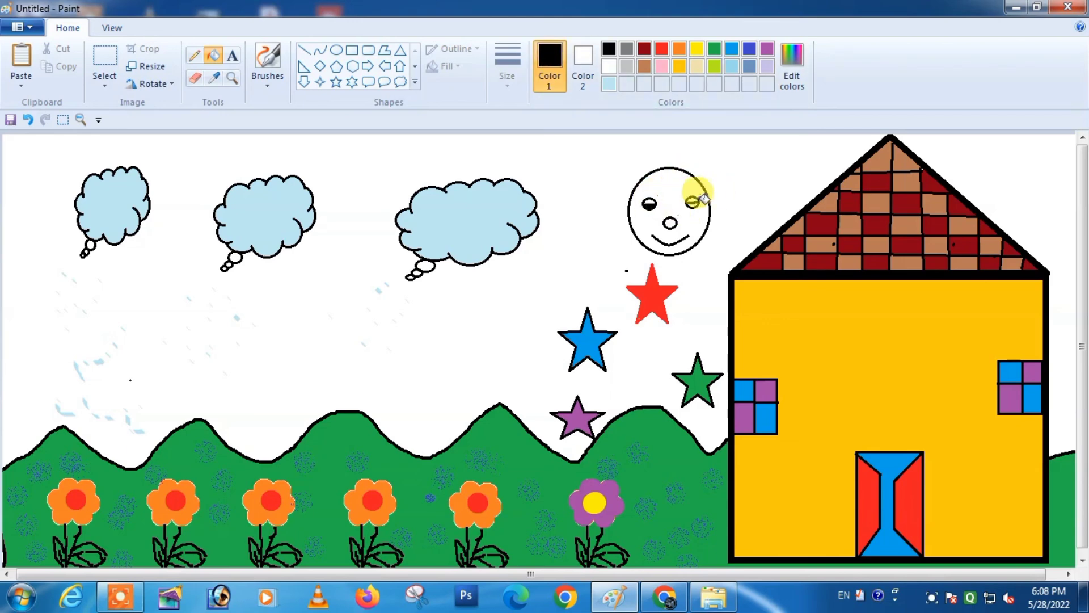
Fill the upper halves of both eyes with rose pink.
click(661, 66)
click(695, 200)
click(652, 203)
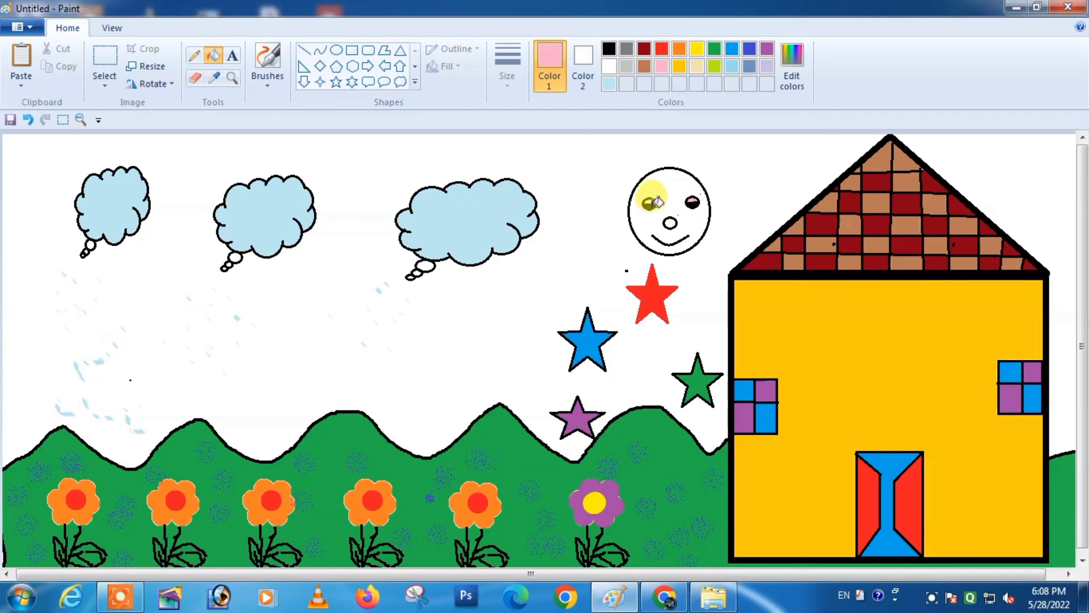
Fill the nose light yellow and the rest of the face yellow.
click(696, 66)
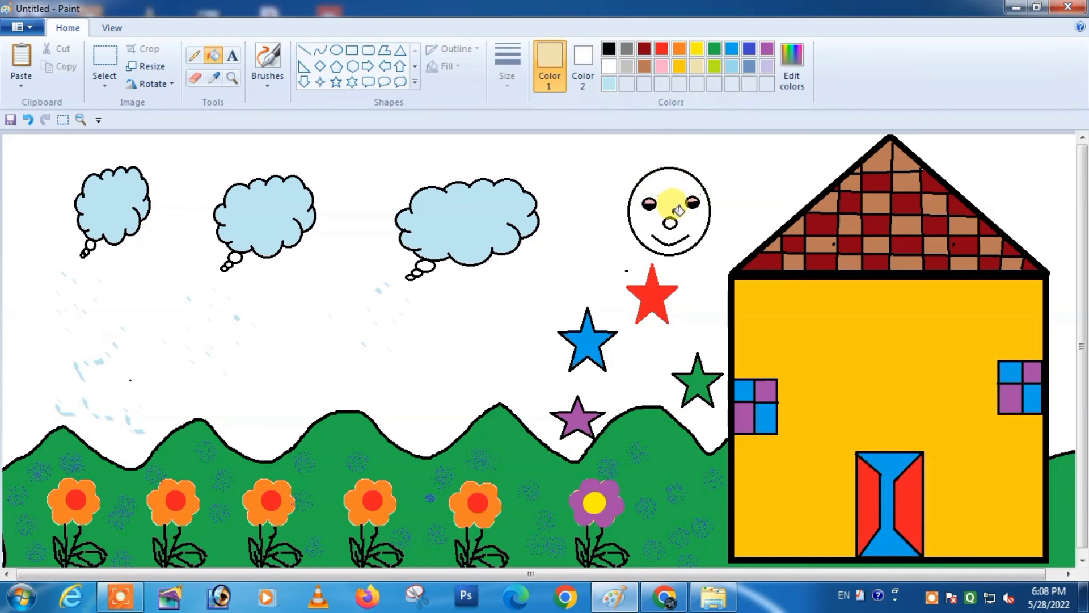
click(669, 223)
click(696, 48)
click(681, 177)
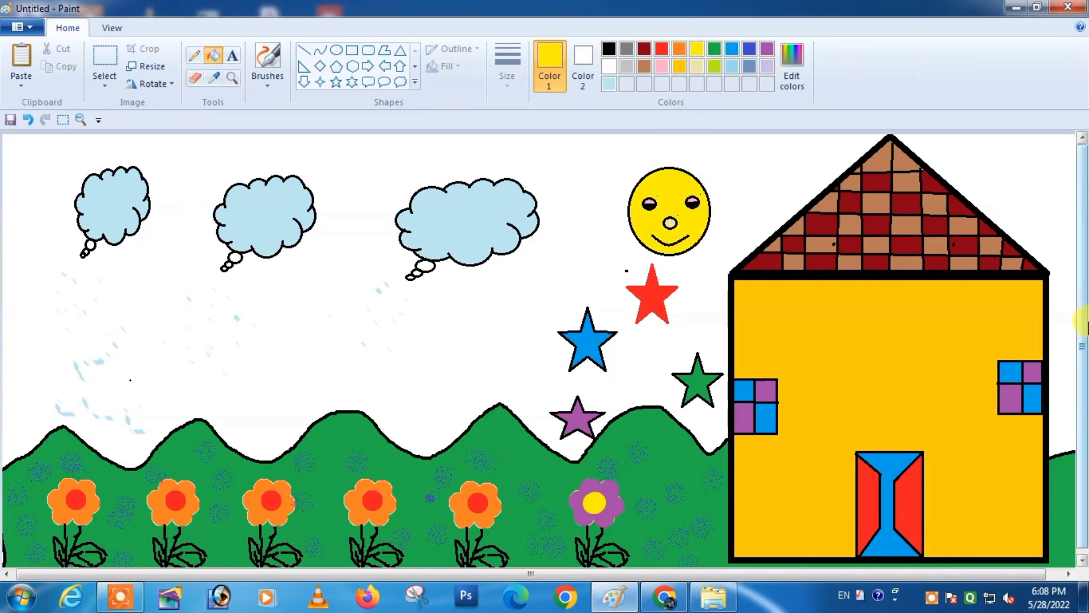
Draw a black-outlined upright oval ear on each side of the yellow face.
click(337, 50)
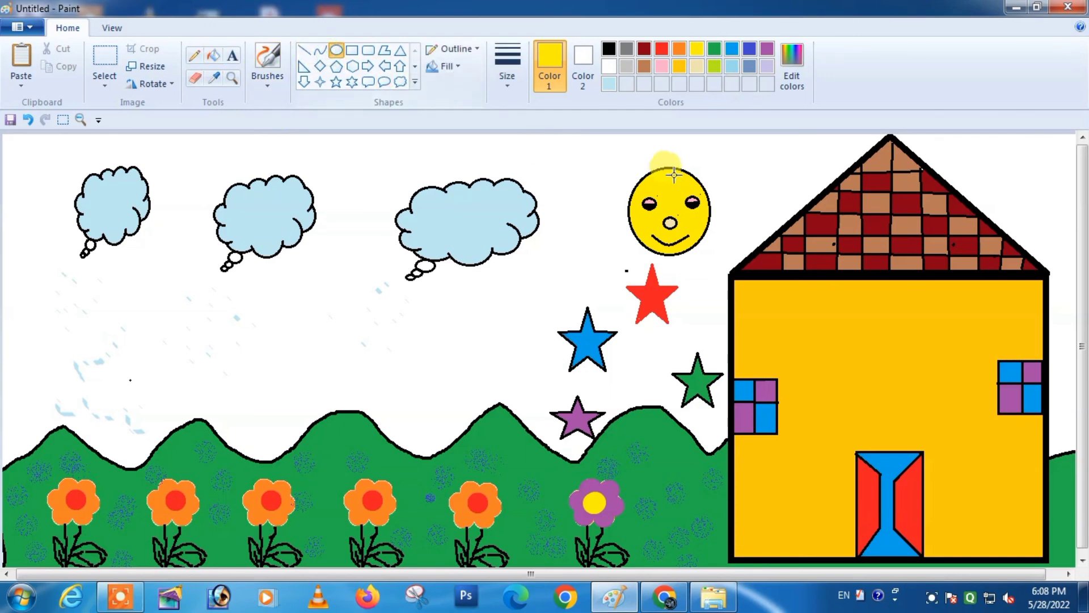
click(608, 48)
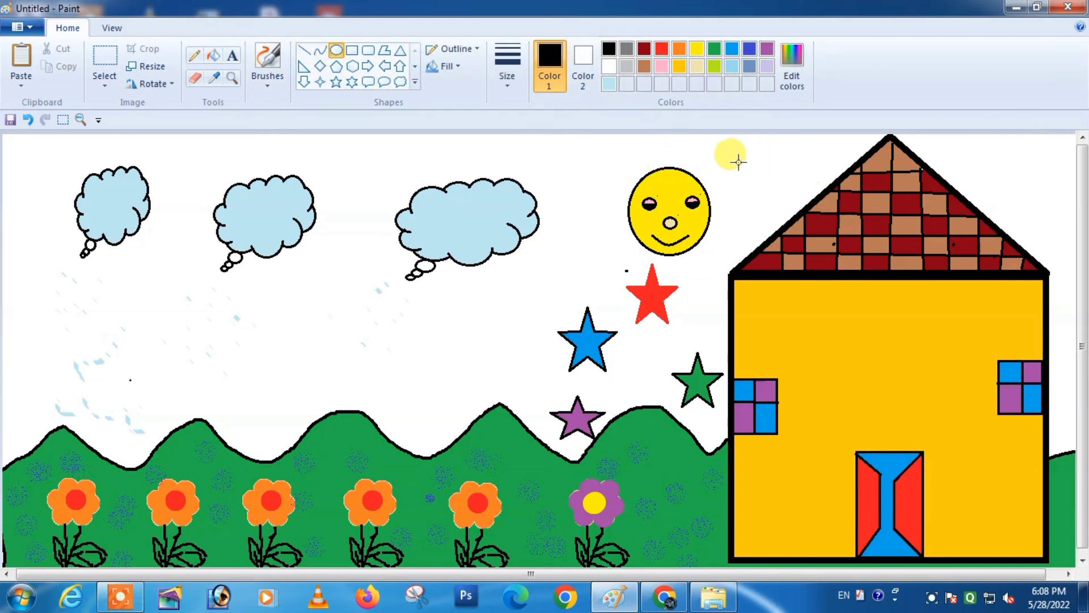
drag(735, 165, 706, 212)
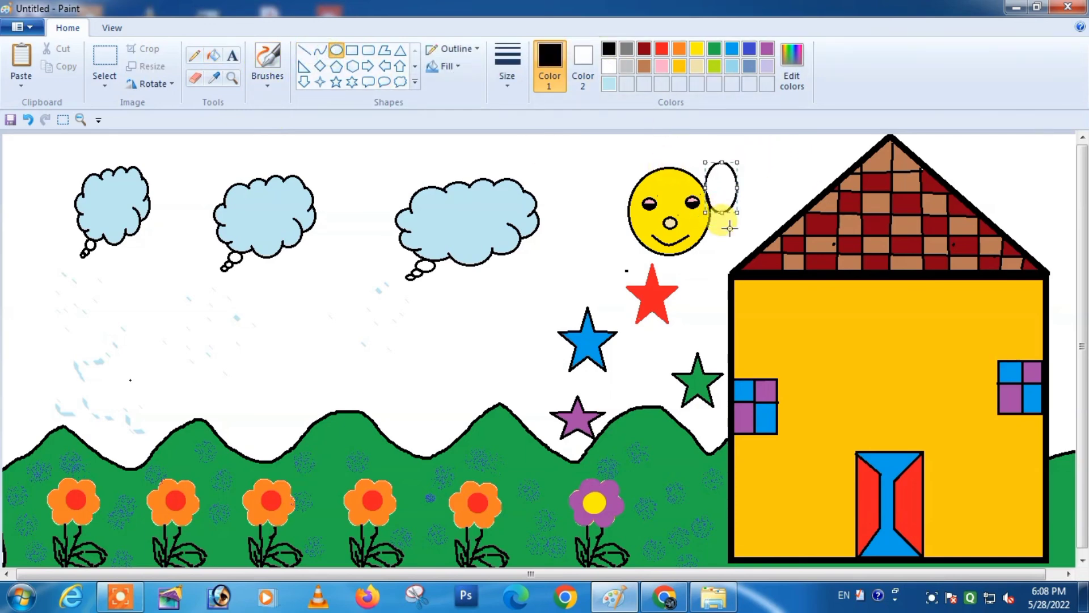
key(ctrl+v)
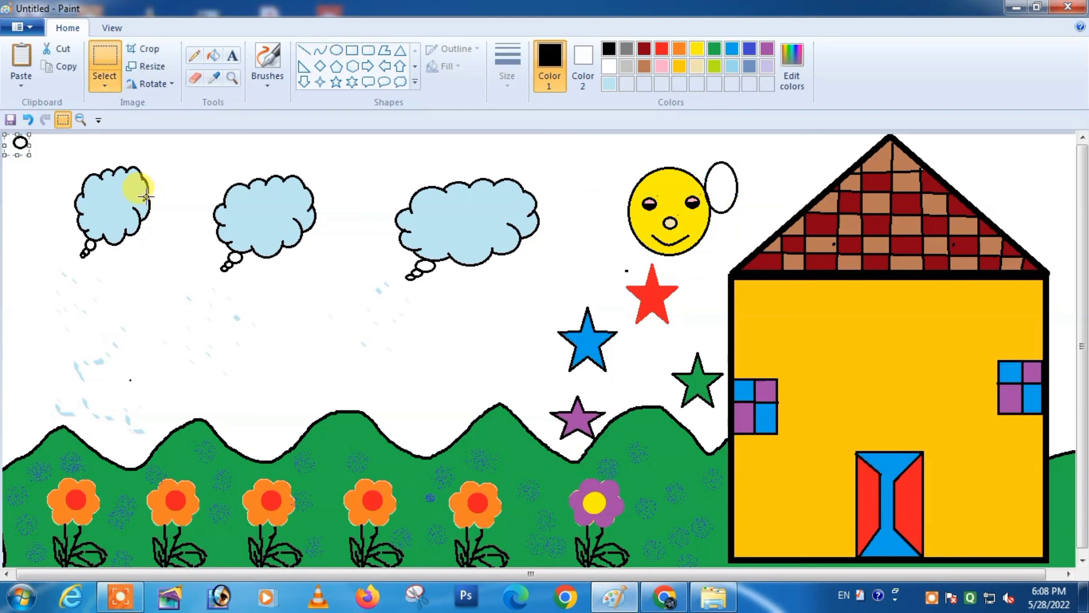
key(Delete)
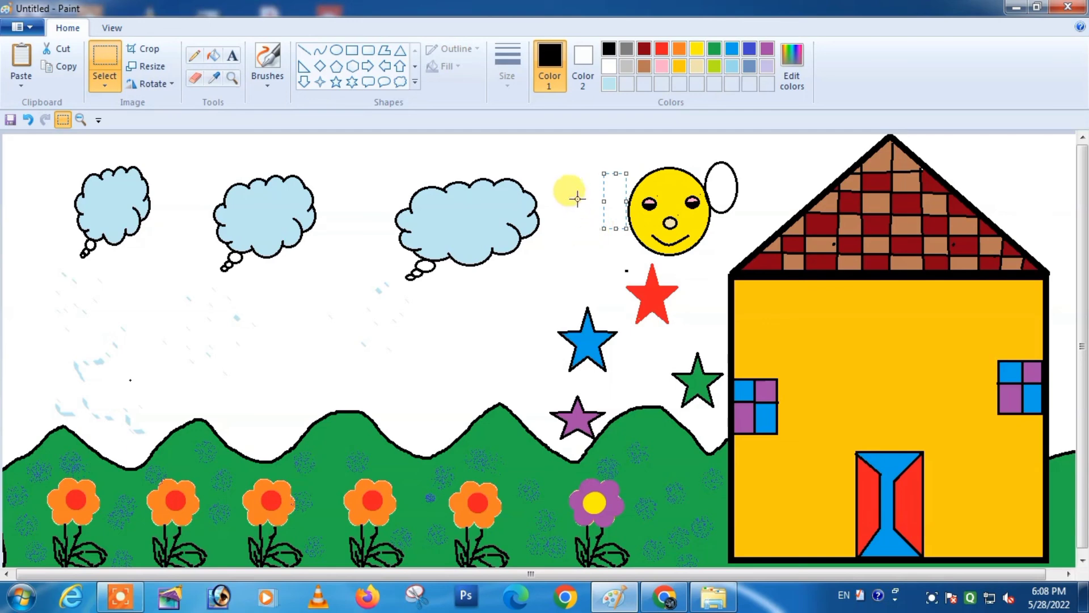
click(337, 50)
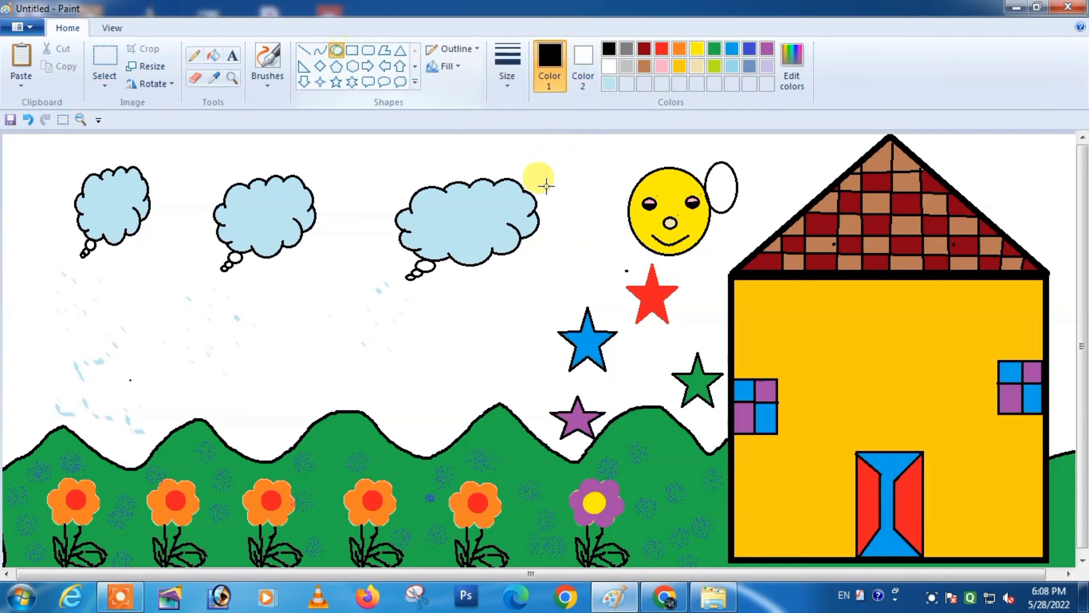
mouse_move(628, 175)
mouse_down()
mouse_move(591, 190)
mouse_move(593, 228)
mouse_move(608, 185)
mouse_move(613, 192)
mouse_up()
click(595, 248)
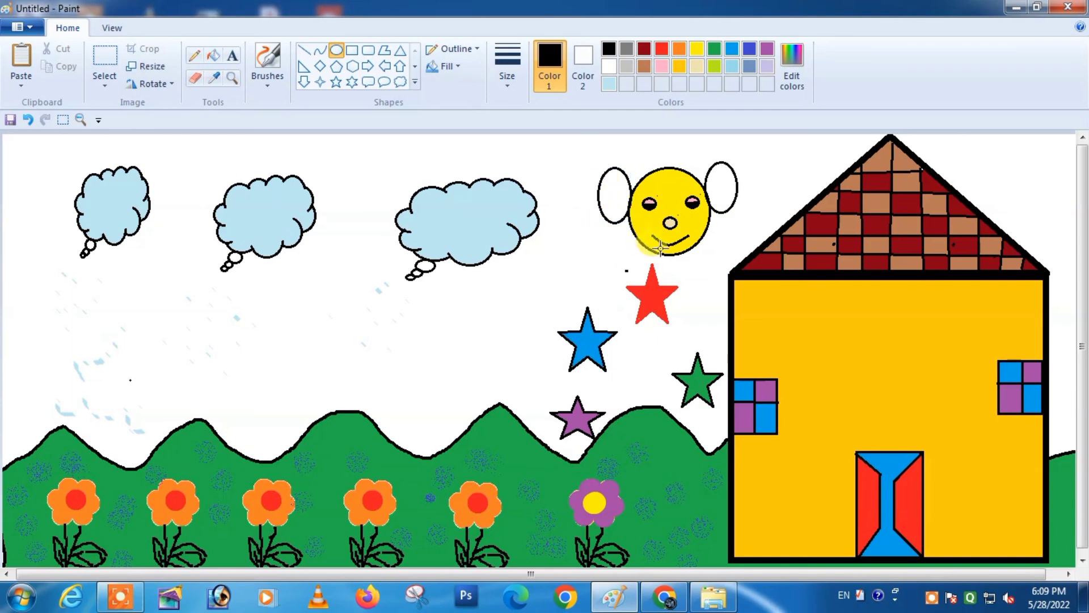
Fill both ears with gold and select light yellow as Color 1.
click(679, 67)
click(214, 55)
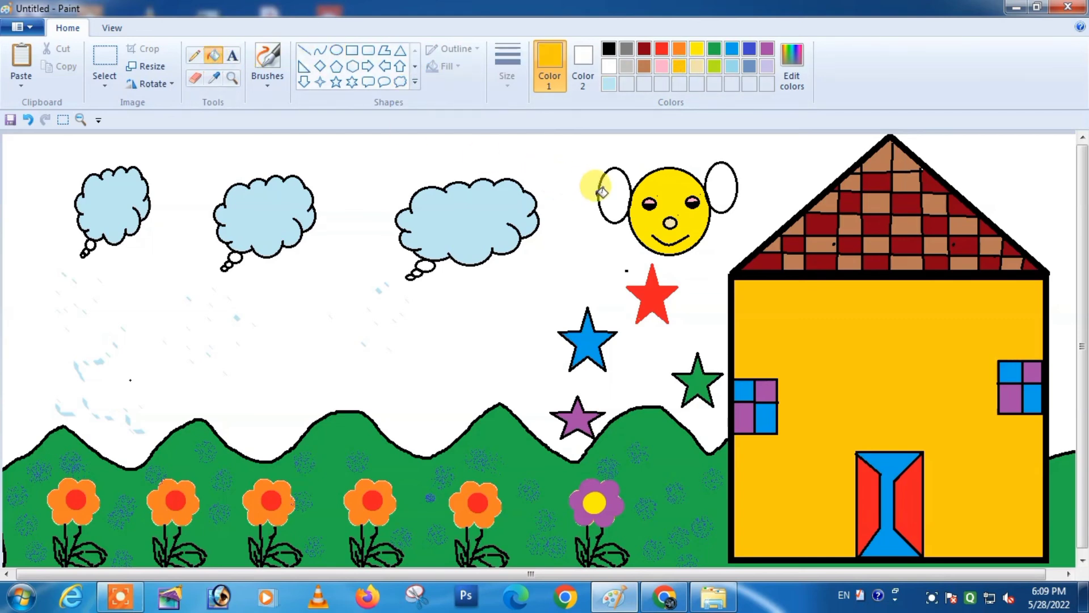
click(602, 192)
click(719, 173)
click(697, 66)
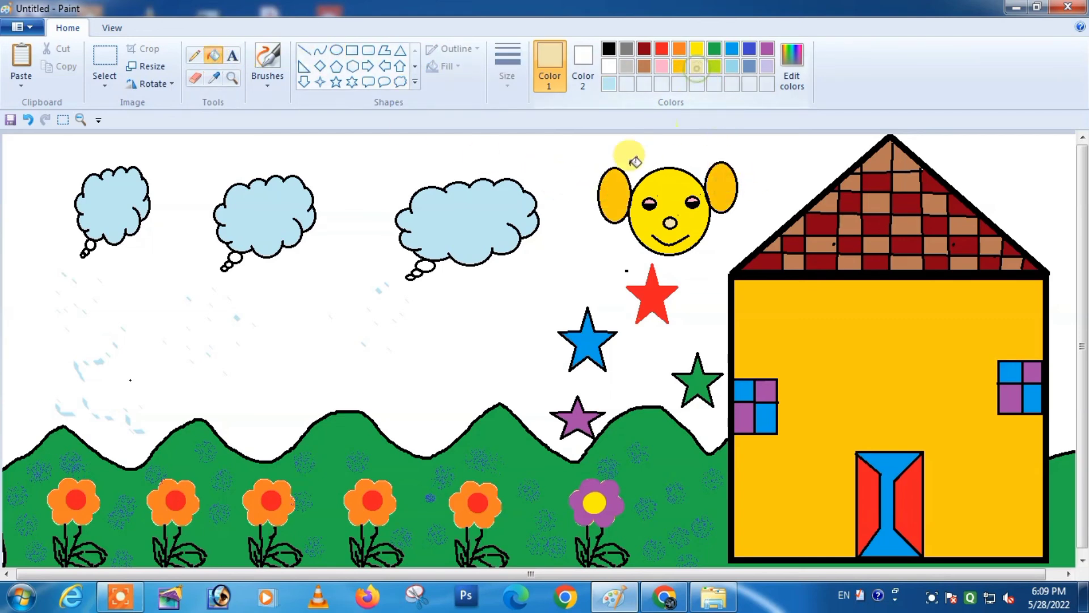
Fill the white sky on both sides of the house roof with light yellow.
click(630, 157)
click(972, 156)
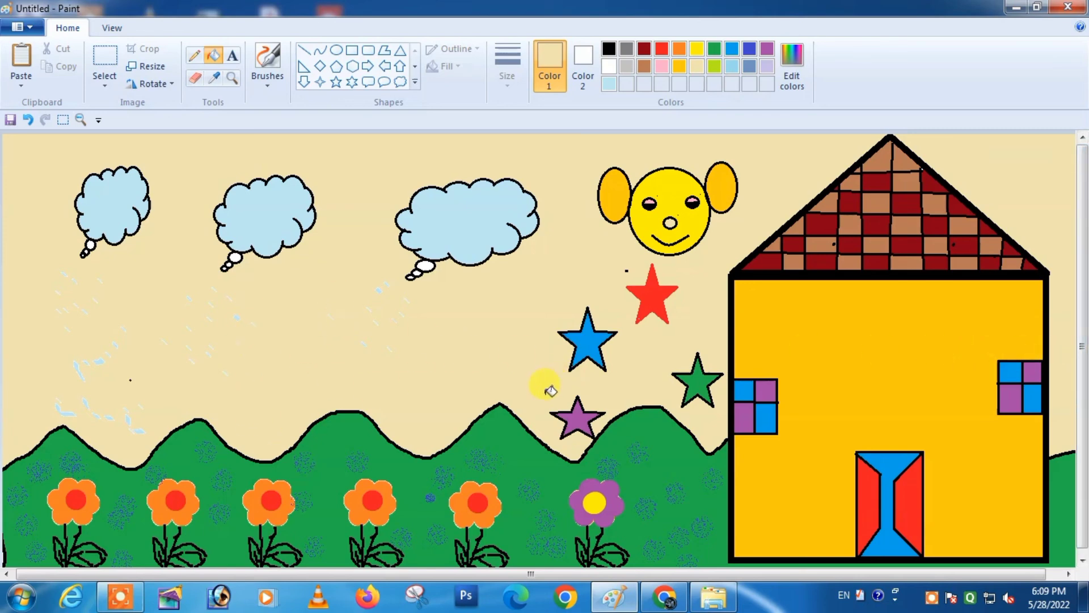
Save the drawing to the Desktop as a PNG file named 111111.
click(23, 26)
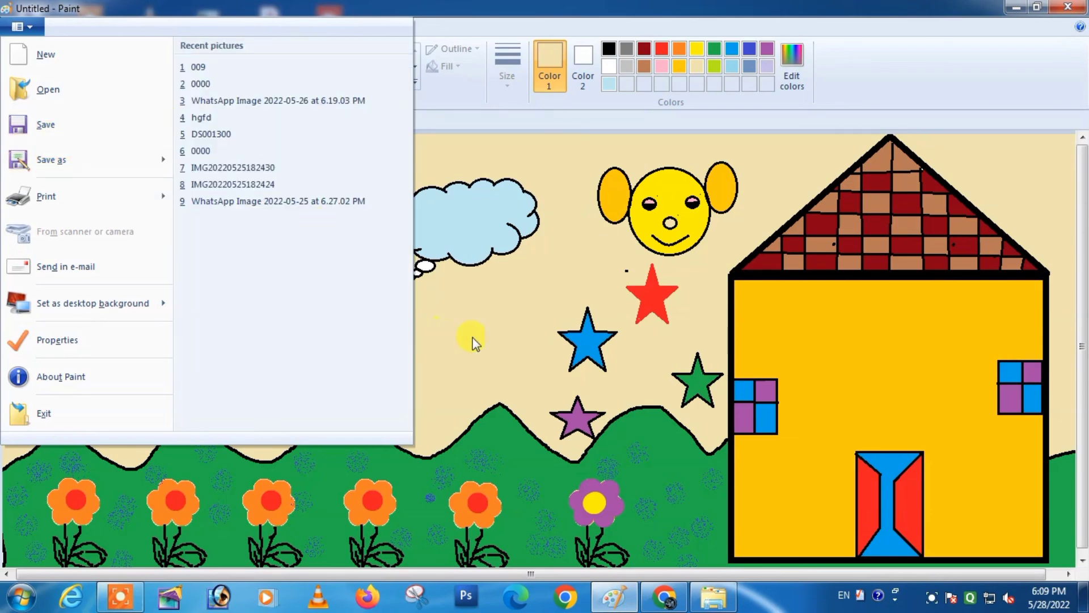
click(417, 339)
key(ctrl+s)
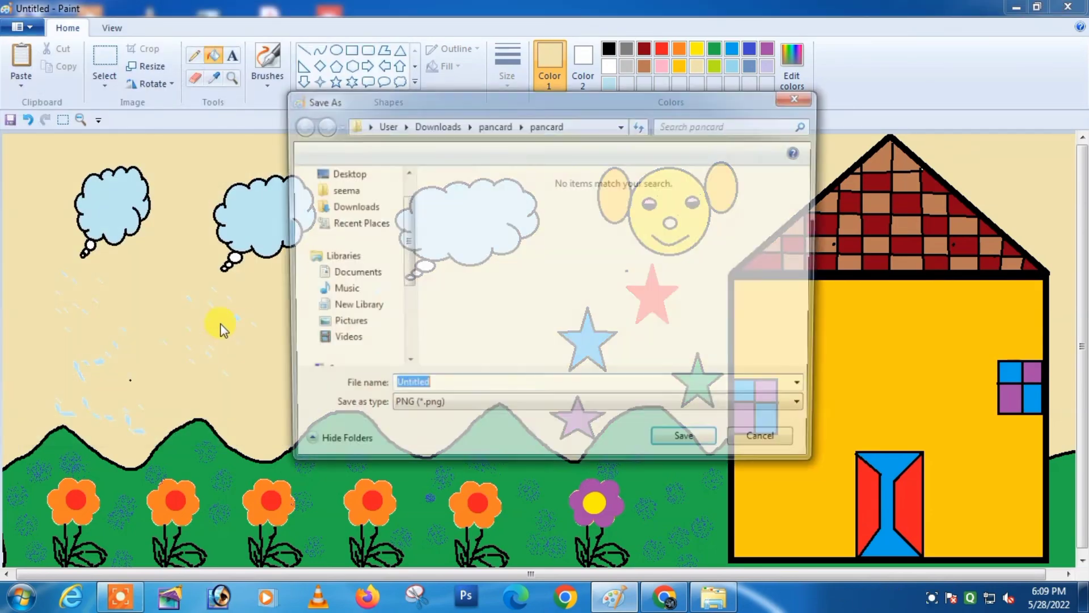
click(359, 217)
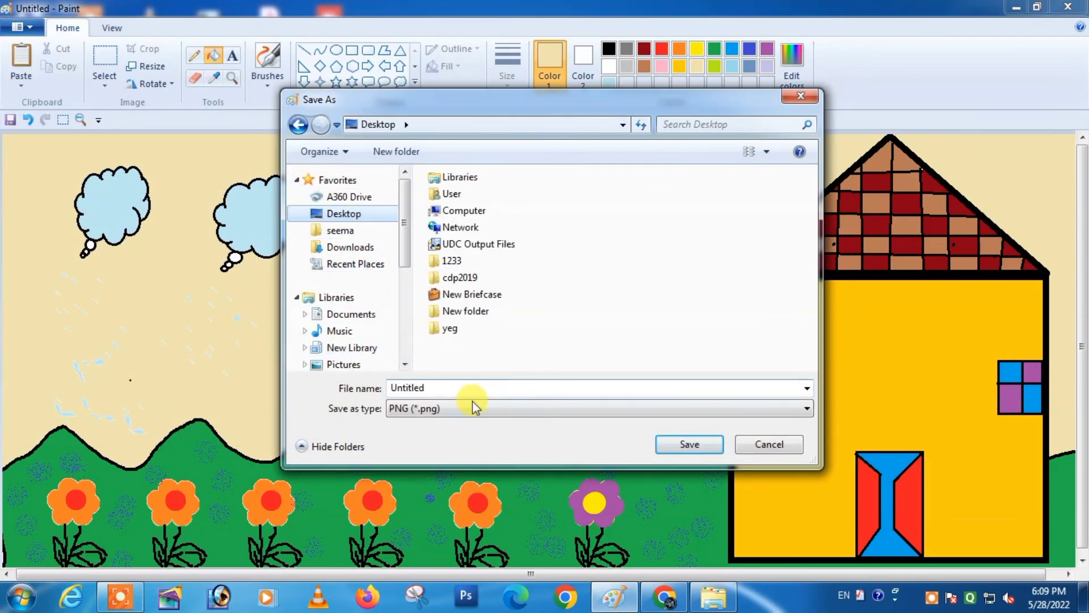
click(446, 392)
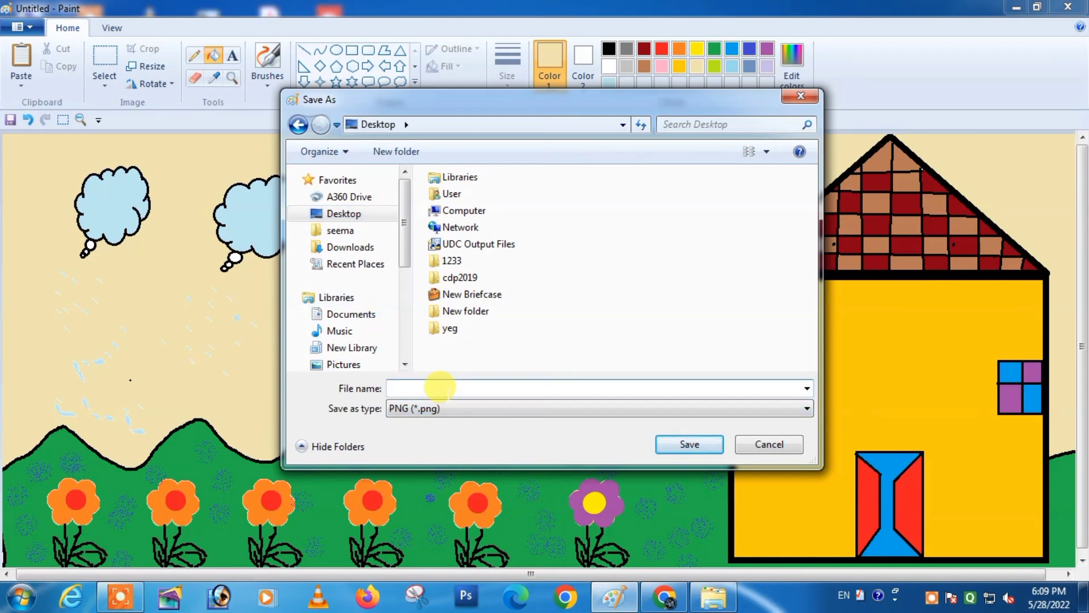
text(111111)
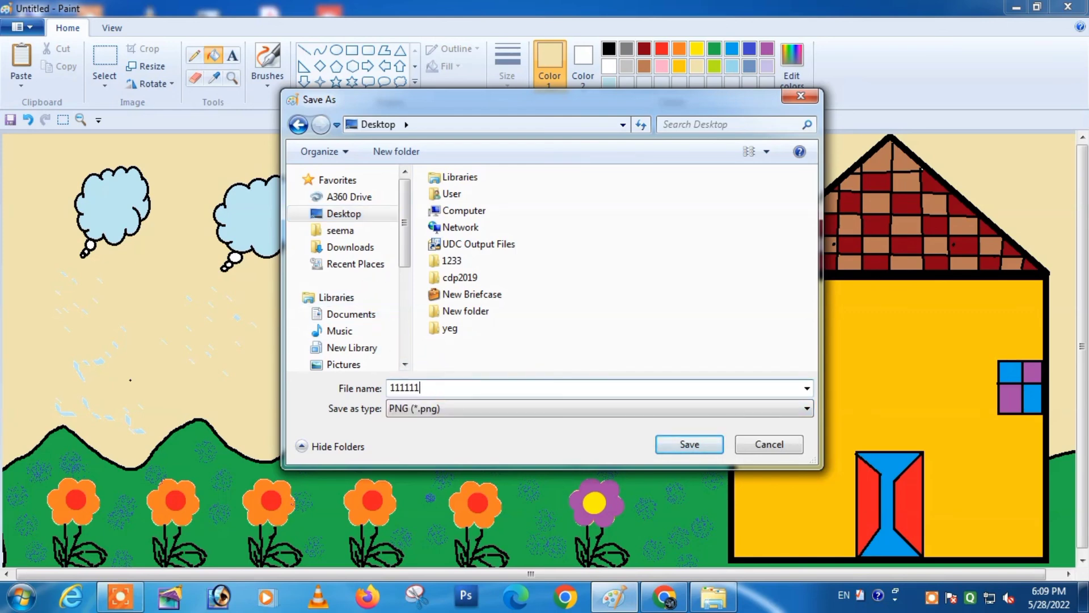
key(Return)
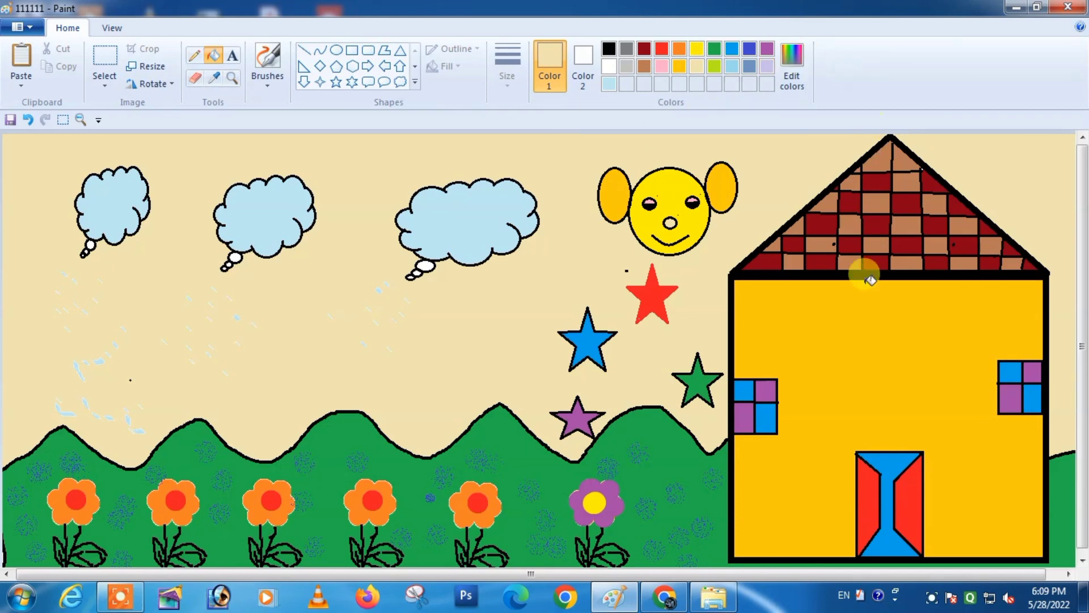